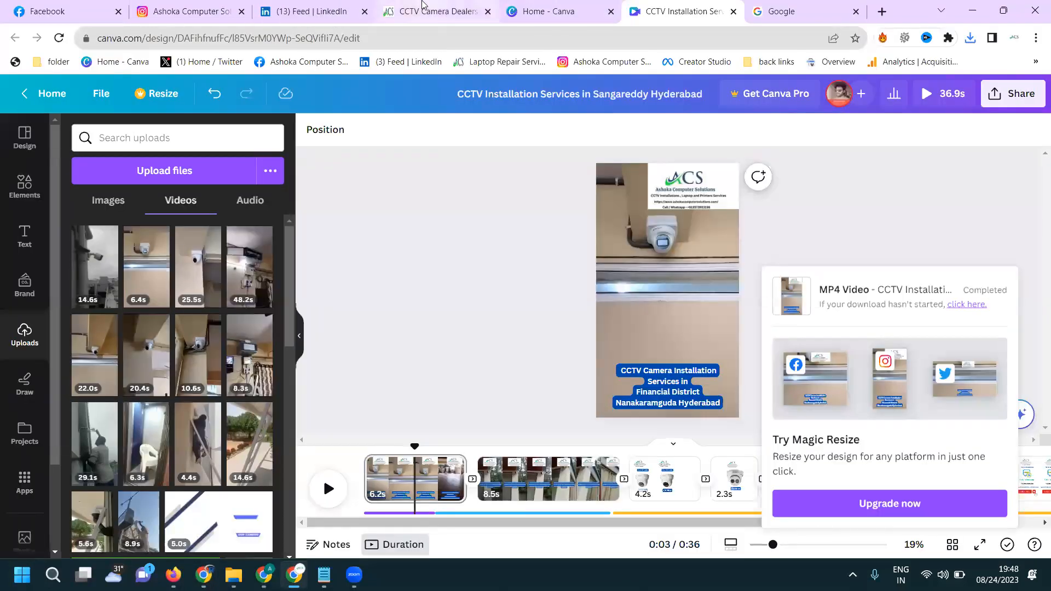
- Review the sales and services offered on the Ashoka Computer Solutions website's services page
left_click(436, 11)
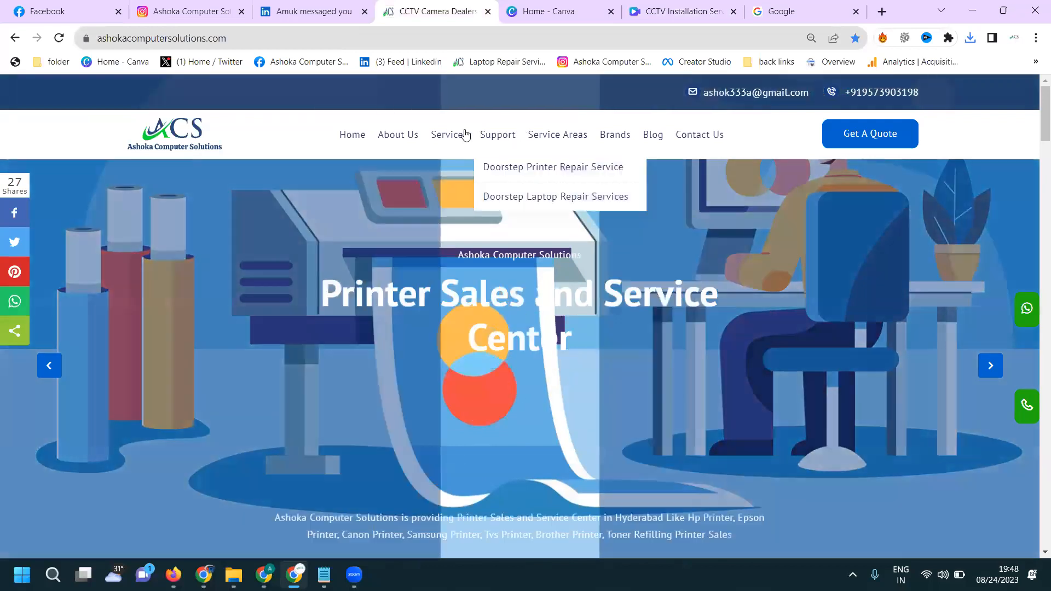
left_click(448, 135)
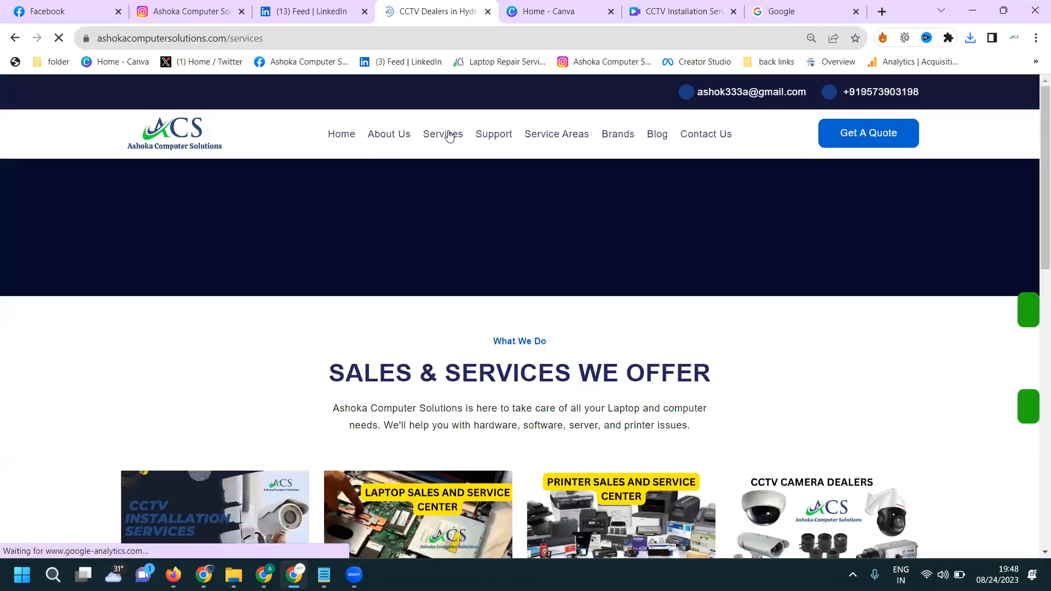
scroll(449, 191, "down", 3)
scroll(448, 190, "down", 2)
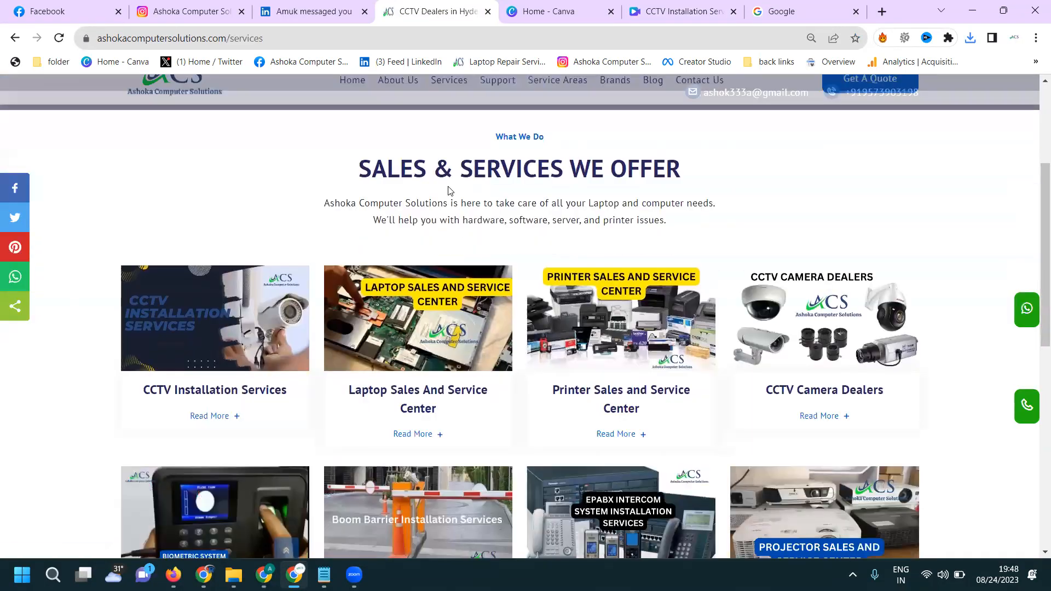
scroll(448, 191, "down", 2)
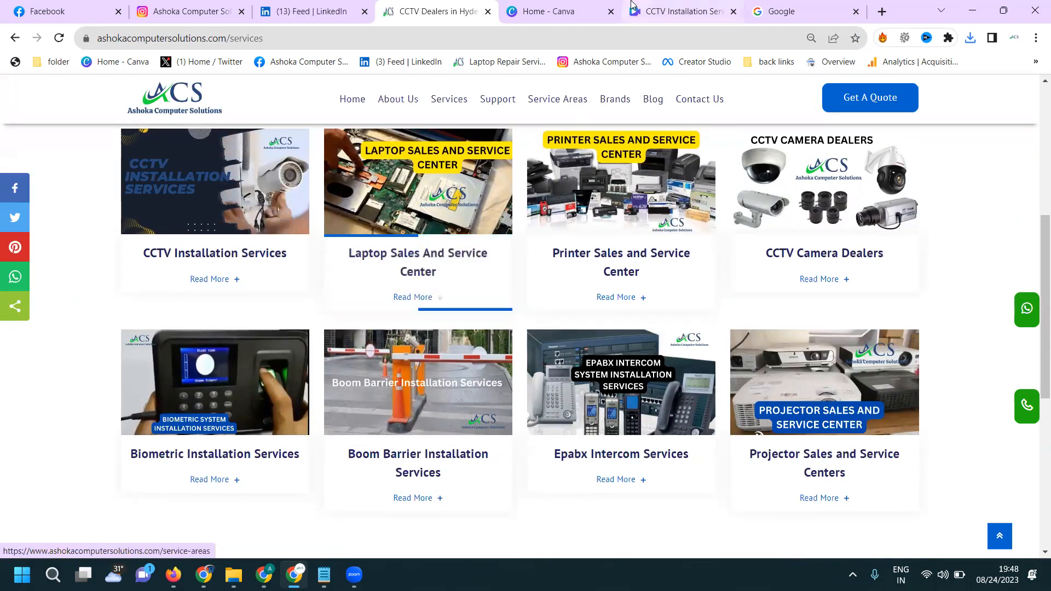
- Check the finished Canva video design and the prepared caption with hashtags in Notepad
left_click(656, 10)
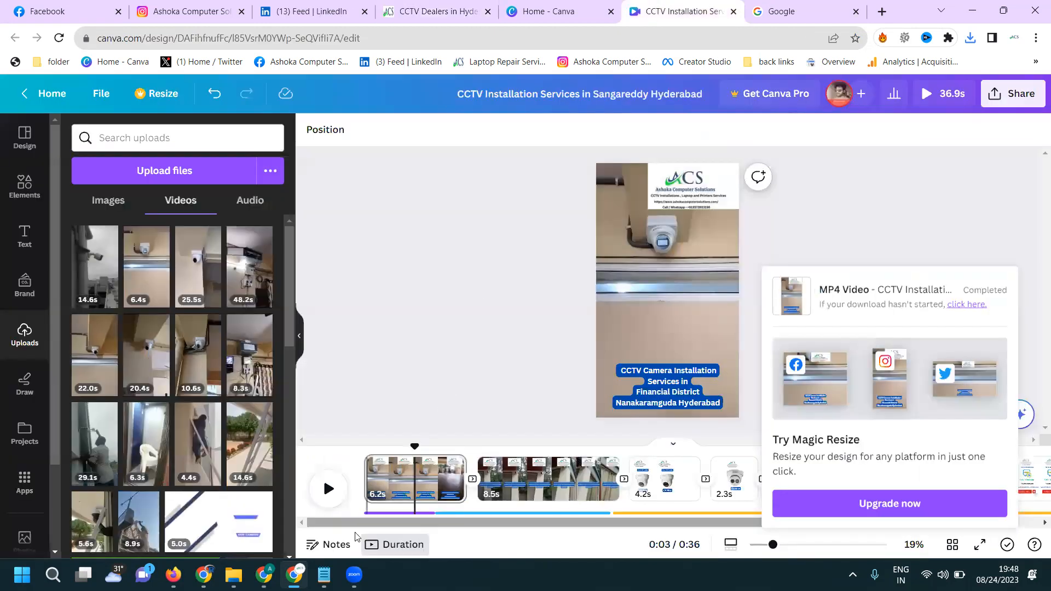
left_click(324, 575)
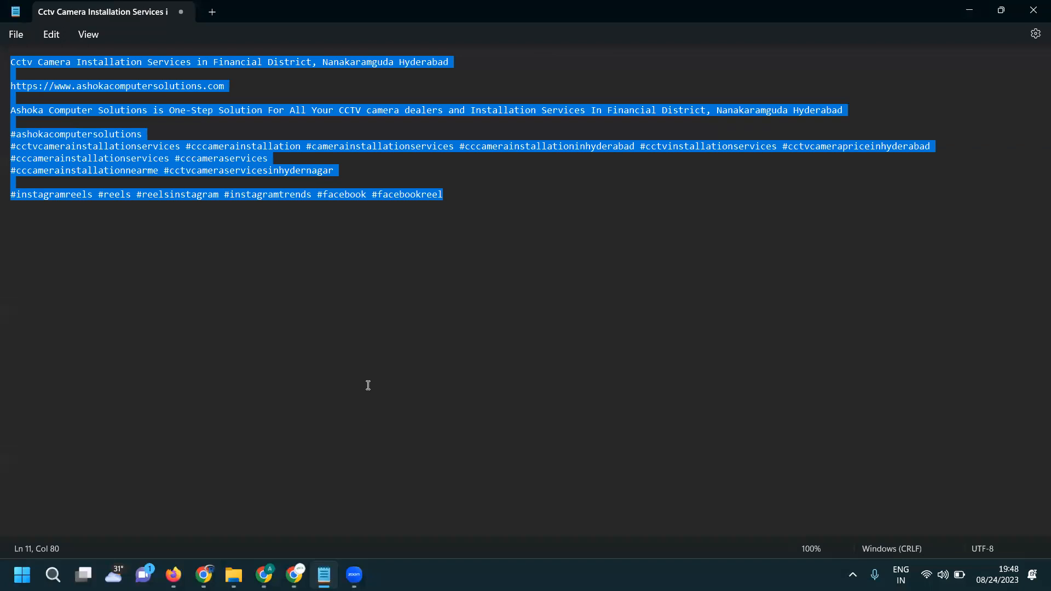
left_click(972, 11)
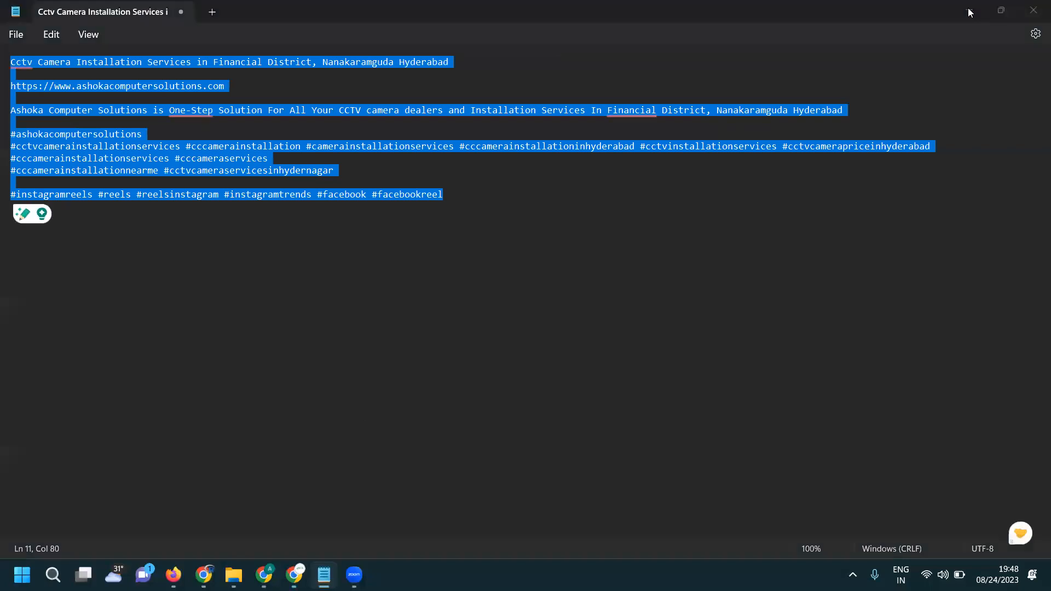
- Switch to Instagram and start a new post with the video "CCTV Installation Services in Sangareddy Hyderabad (1)" from Downloads
left_click(200, 11)
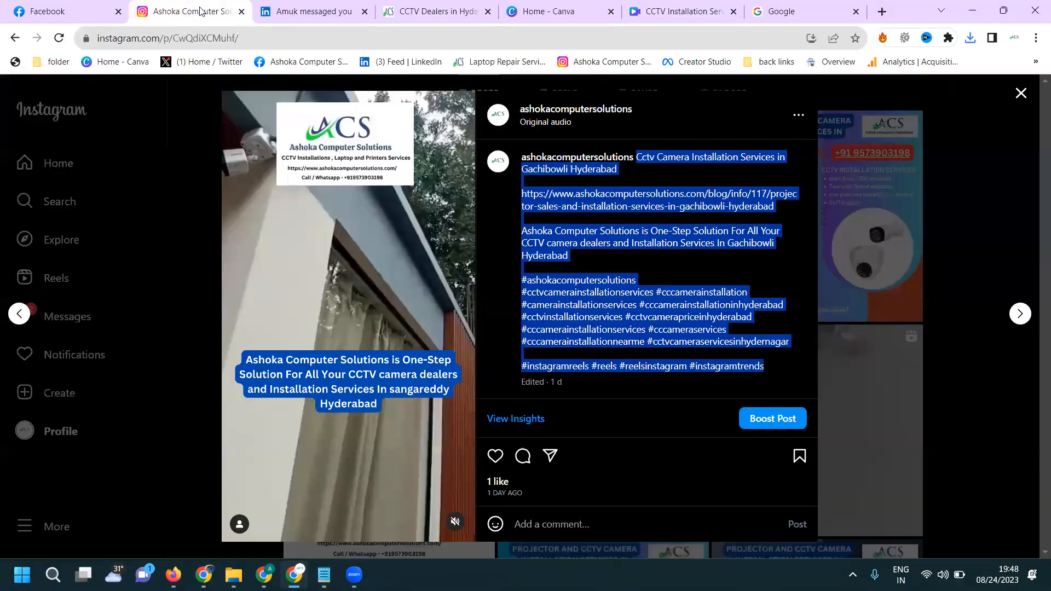
left_click(187, 188)
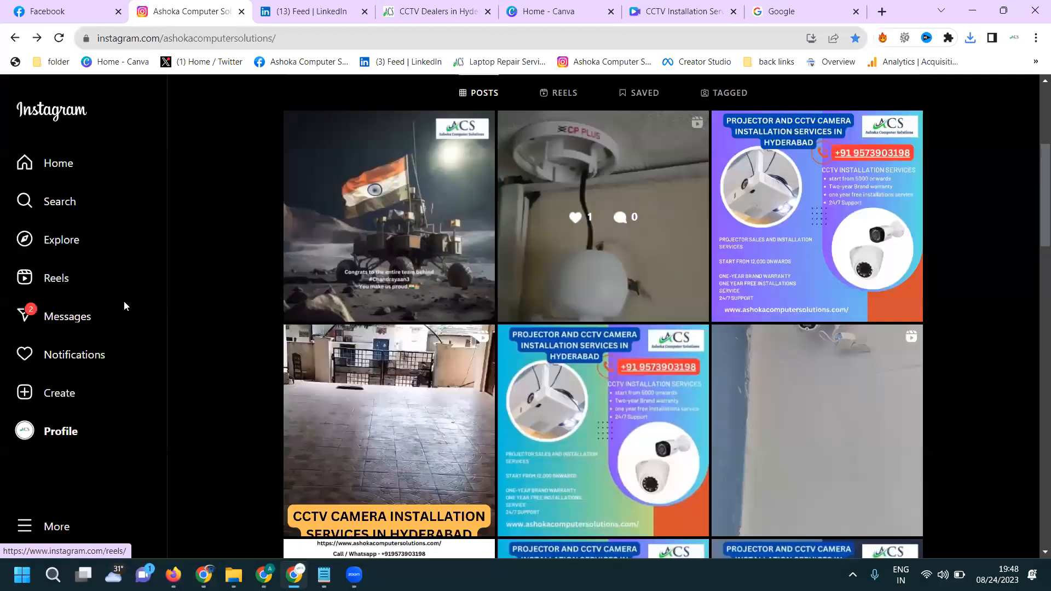
left_click(65, 390)
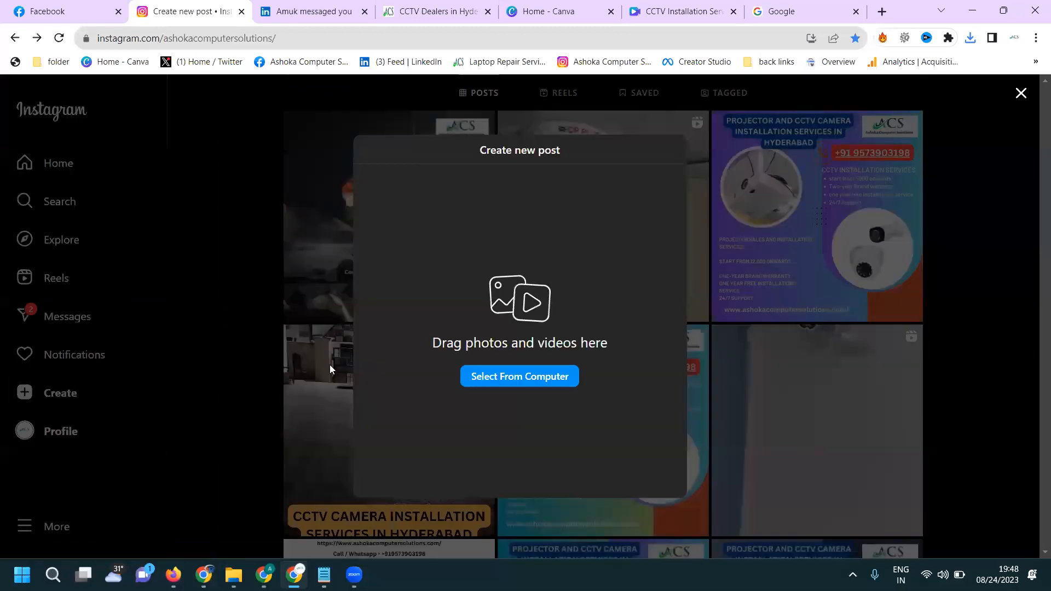
left_click(484, 376)
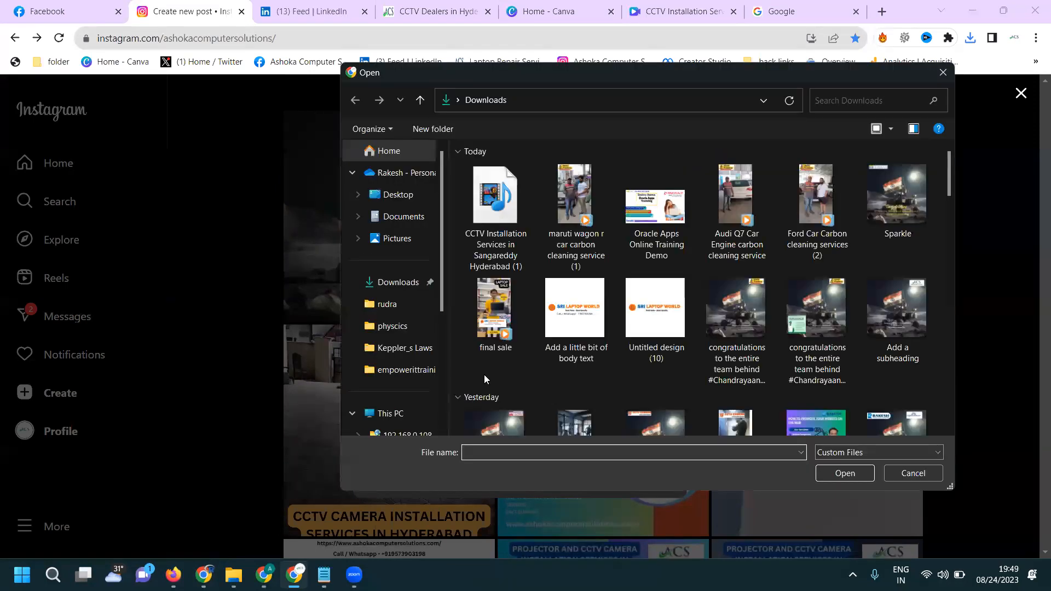
double_click(492, 198)
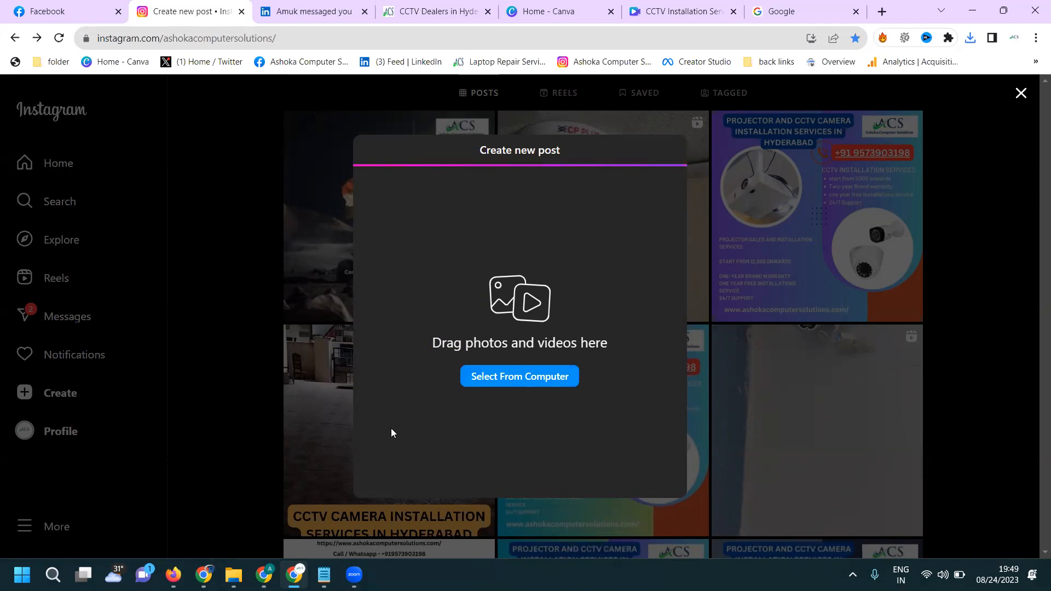
- Set the video's crop to Original and continue past the cover and trim settings to the new reel's caption stage
left_click(375, 476)
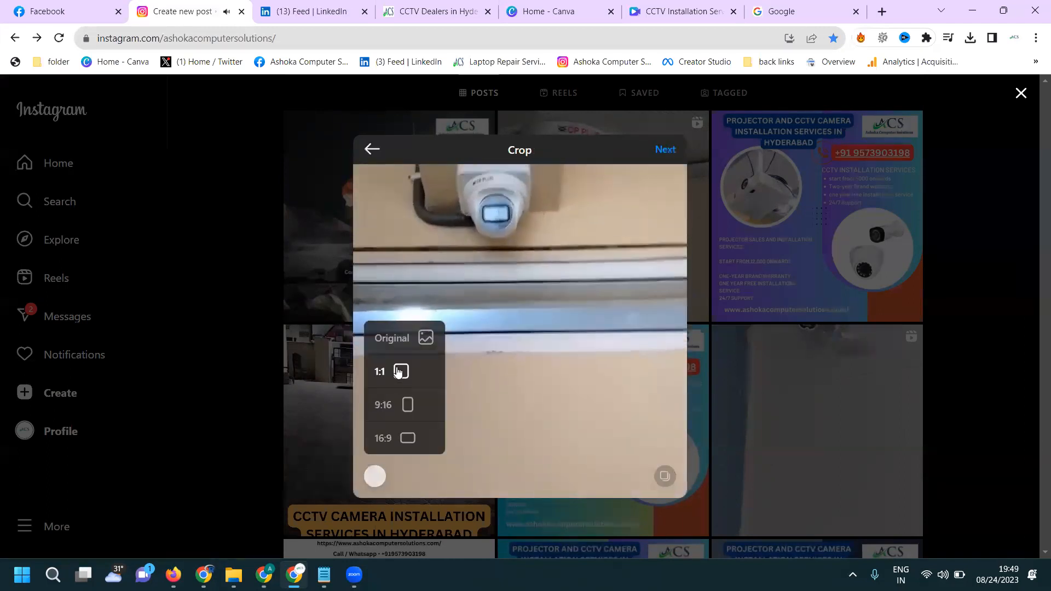
left_click(402, 344)
left_click(665, 153)
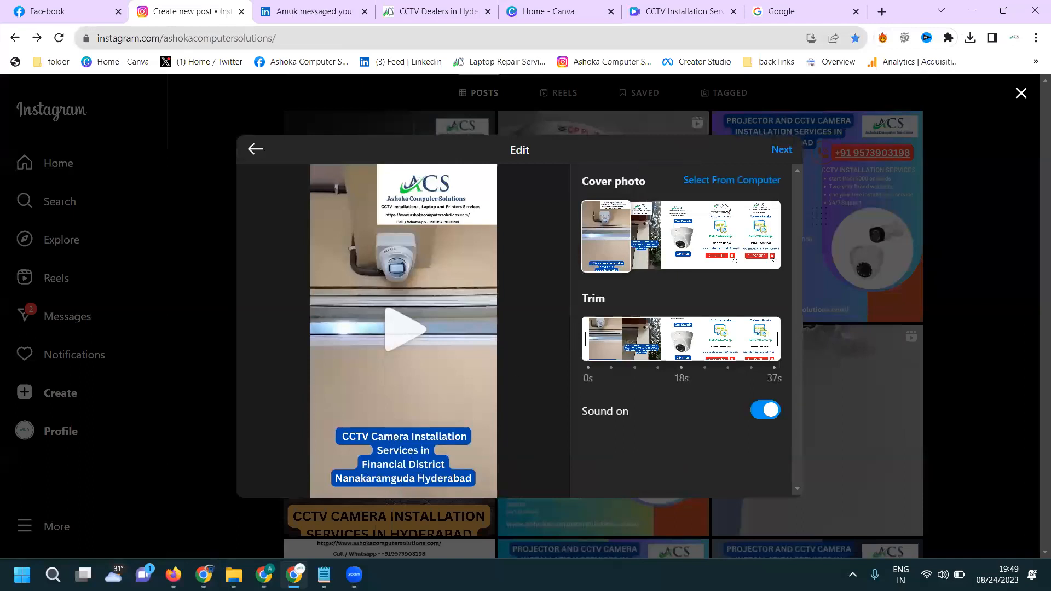
left_click(788, 154)
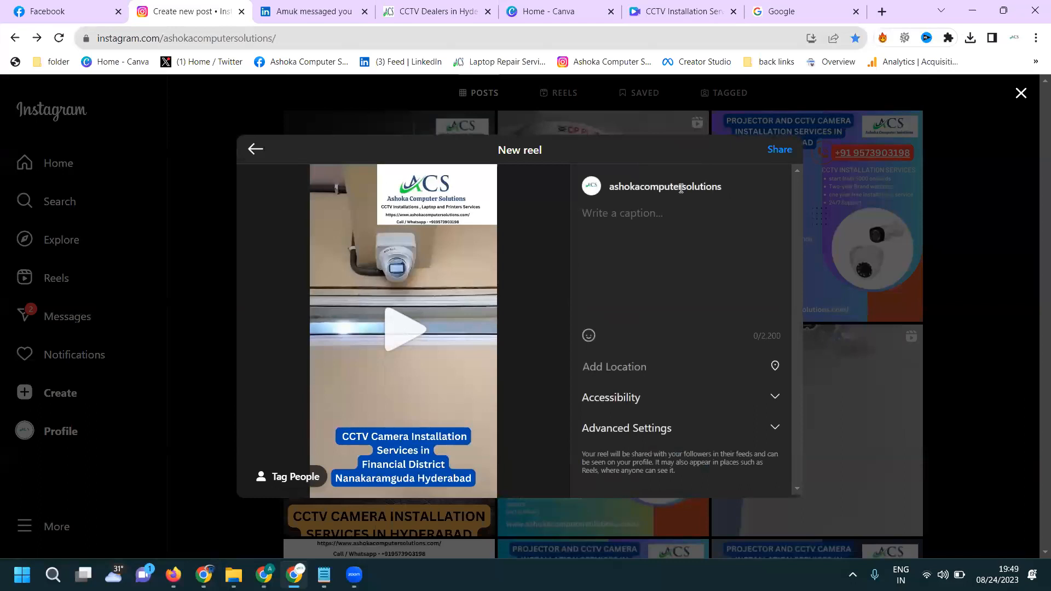
left_click(256, 150)
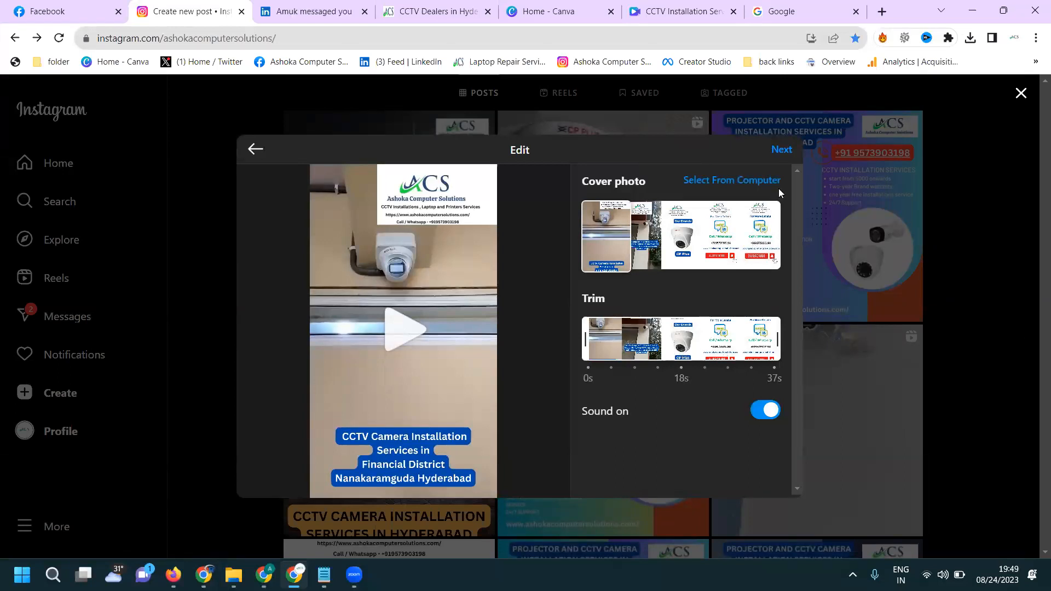
left_click(782, 150)
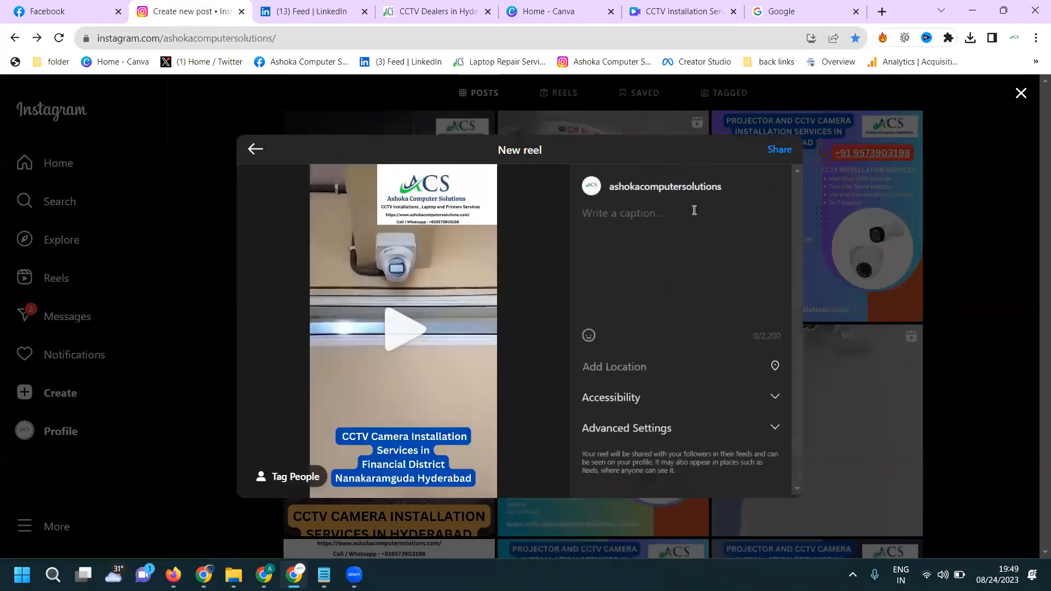
- Paste the prepared CCTV installation caption with its hashtags into the new reel and share it
left_click(693, 210)
key("ctrl+v")
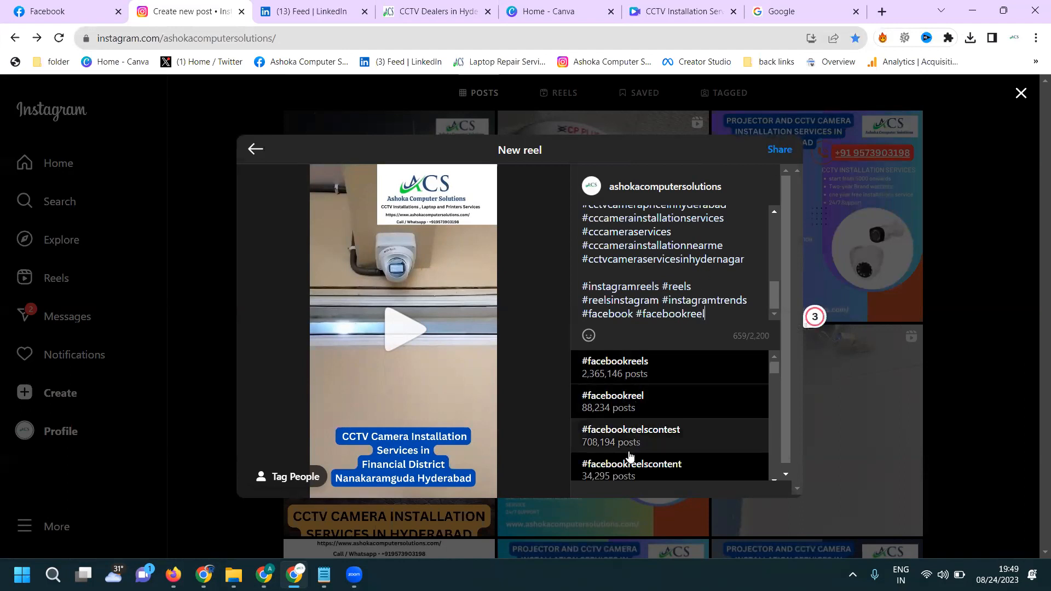
scroll(630, 453, "down", 3)
scroll(630, 443, "up", 1)
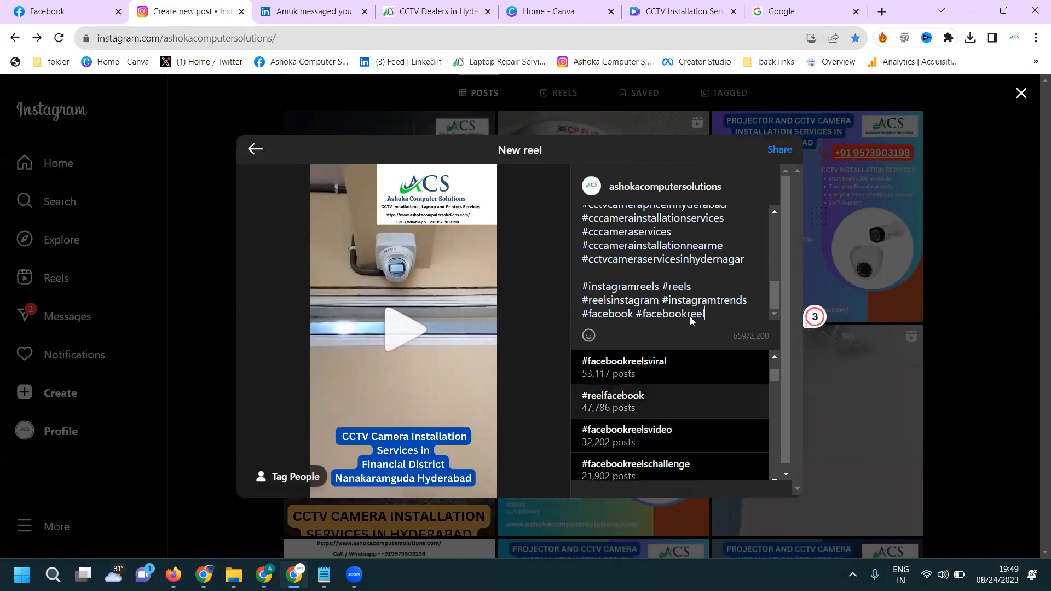
left_click(782, 150)
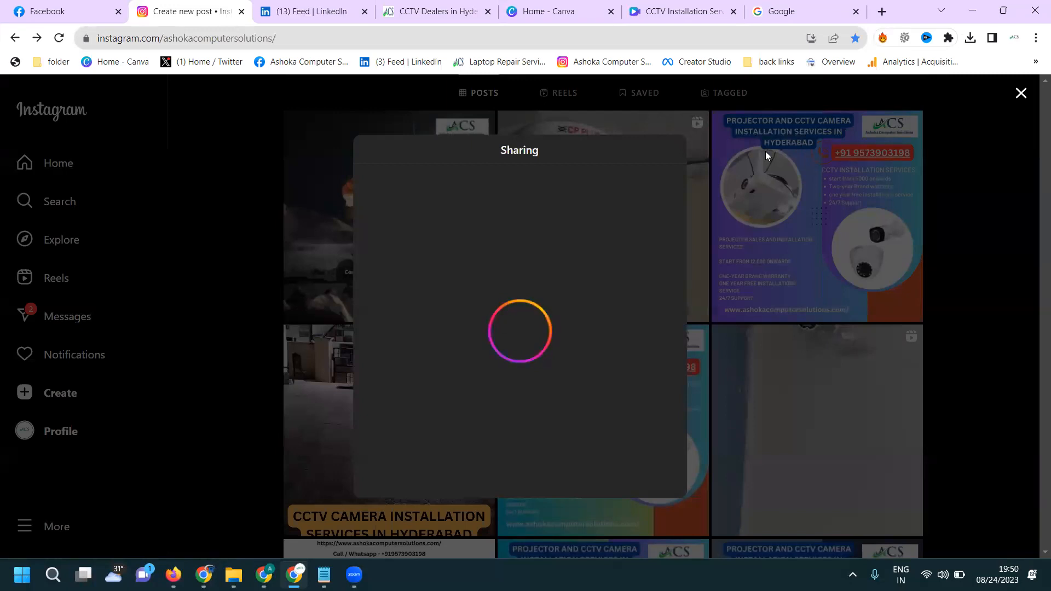
- Switch to the Facebook page and start a photo/video post with the Get WhatsApp messages option
left_click(82, 7)
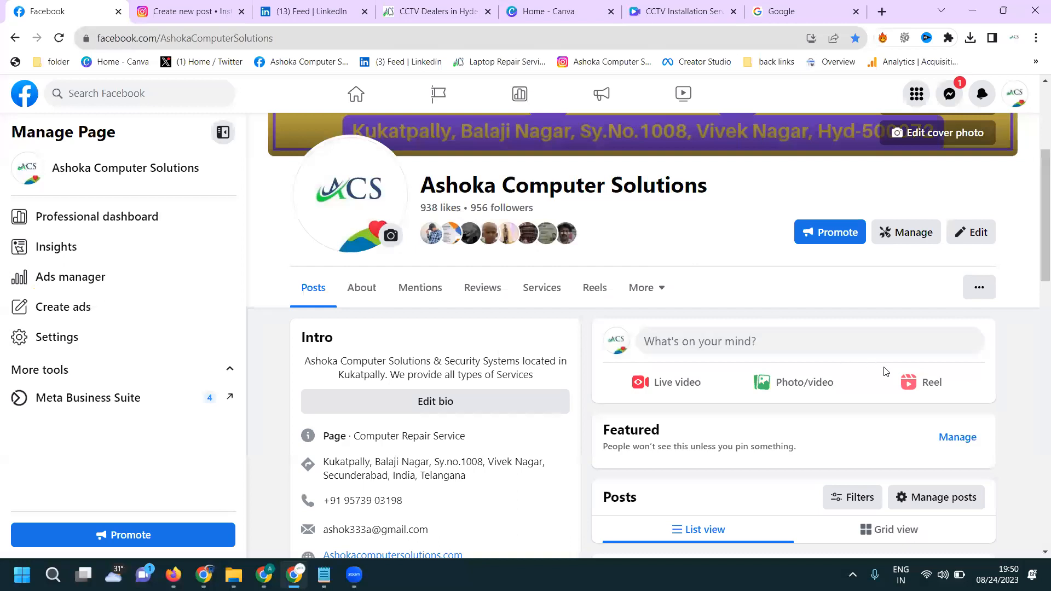
left_click(814, 389)
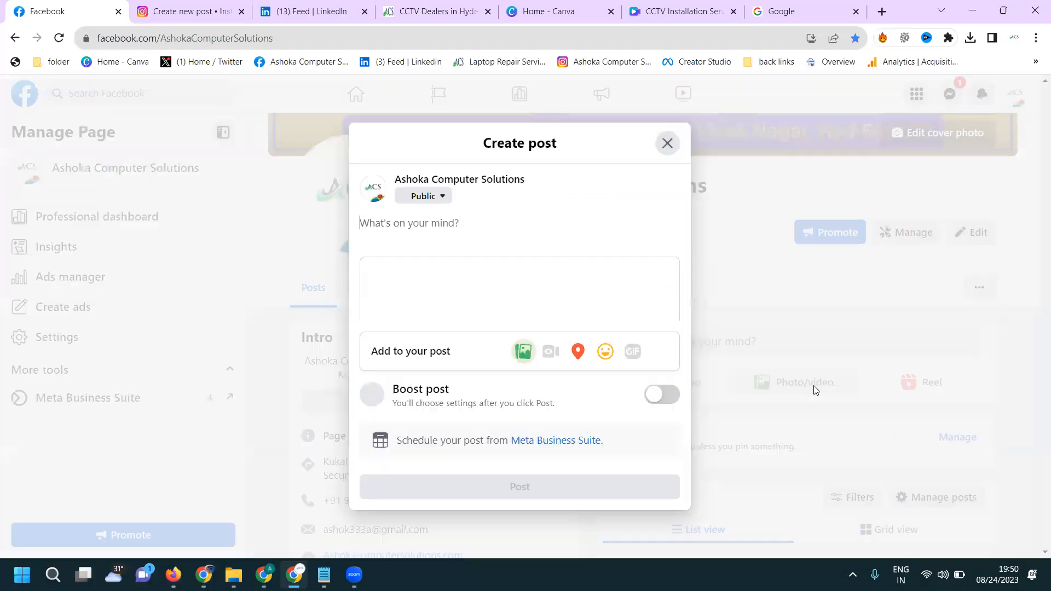
left_click(661, 353)
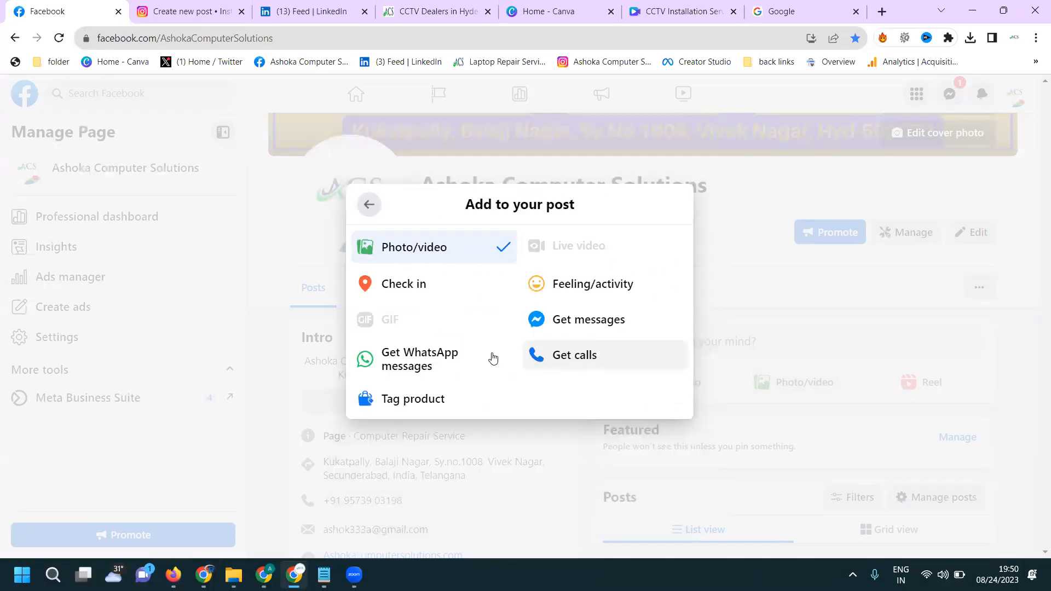
left_click(460, 358)
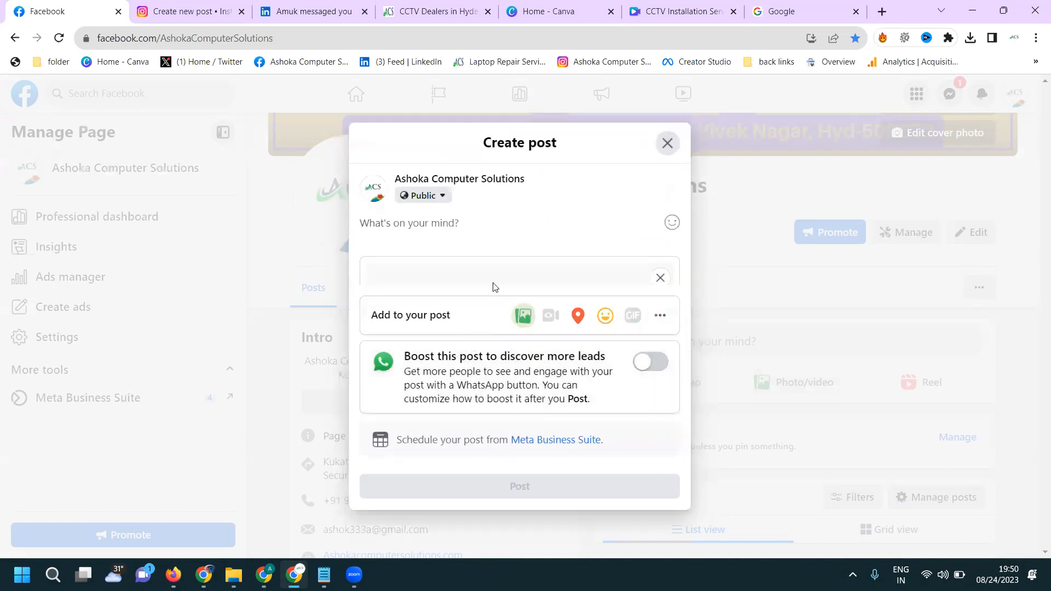
- Attach the video "CCTV Installation Services in Sangareddy Hyderabad (1)" to the Facebook post and paste the prepared caption with hashtags
left_click(493, 289)
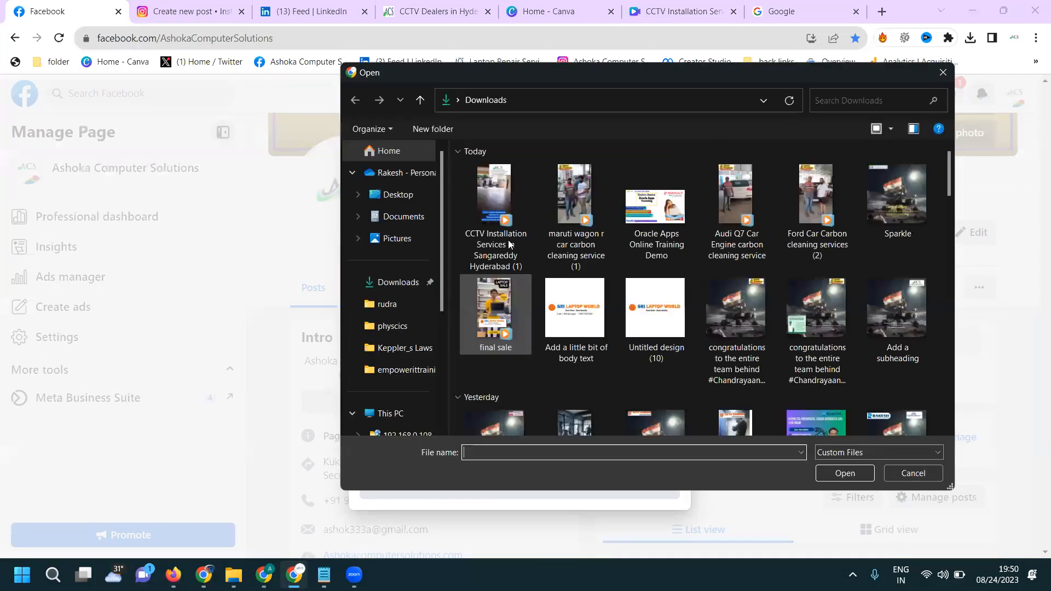
left_click(508, 226)
double_click(508, 226)
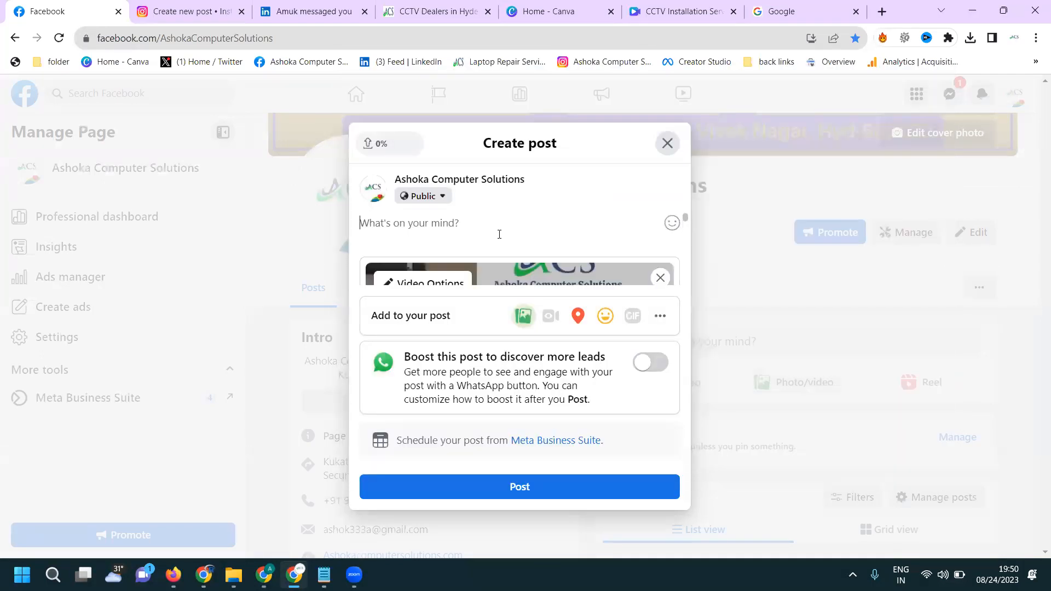
key("ctrl+v")
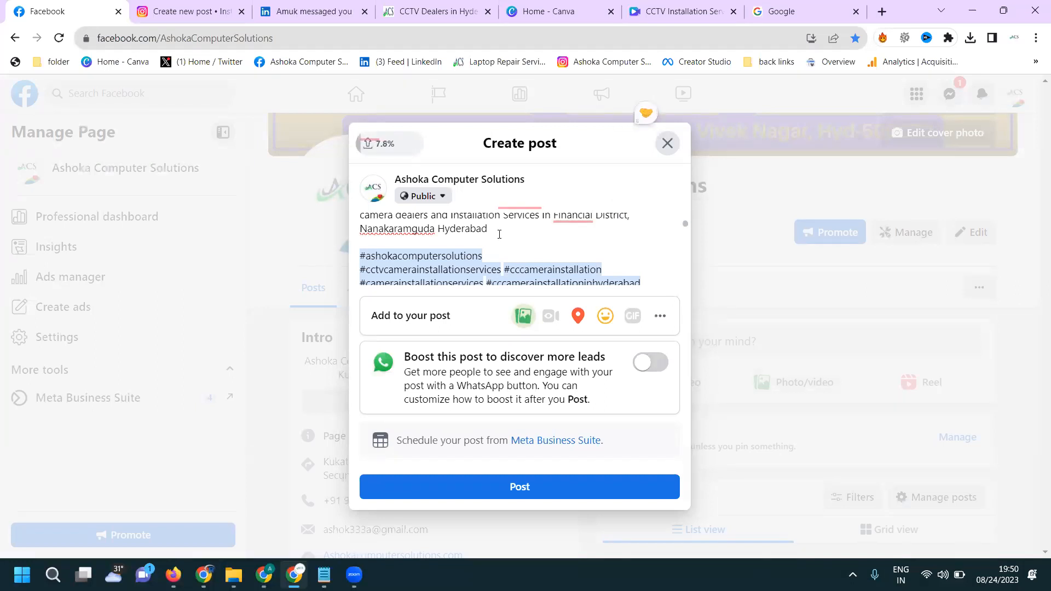
- Review the Facebook post's caption, video and WhatsApp button, and publish the post
scroll(506, 233, "down", 3)
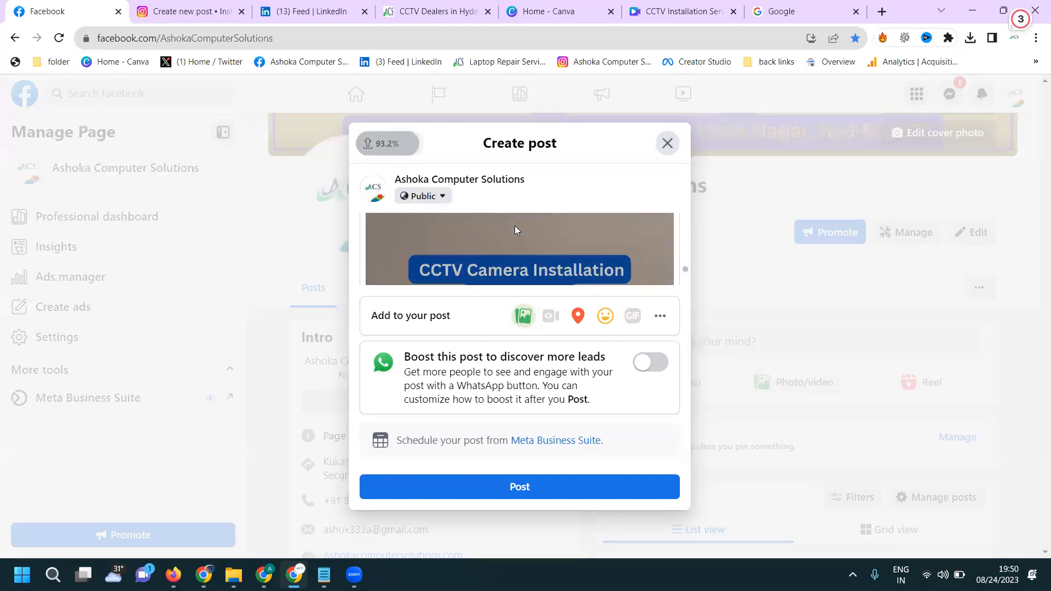
scroll(514, 226, "down", 5)
scroll(515, 229, "up", 2)
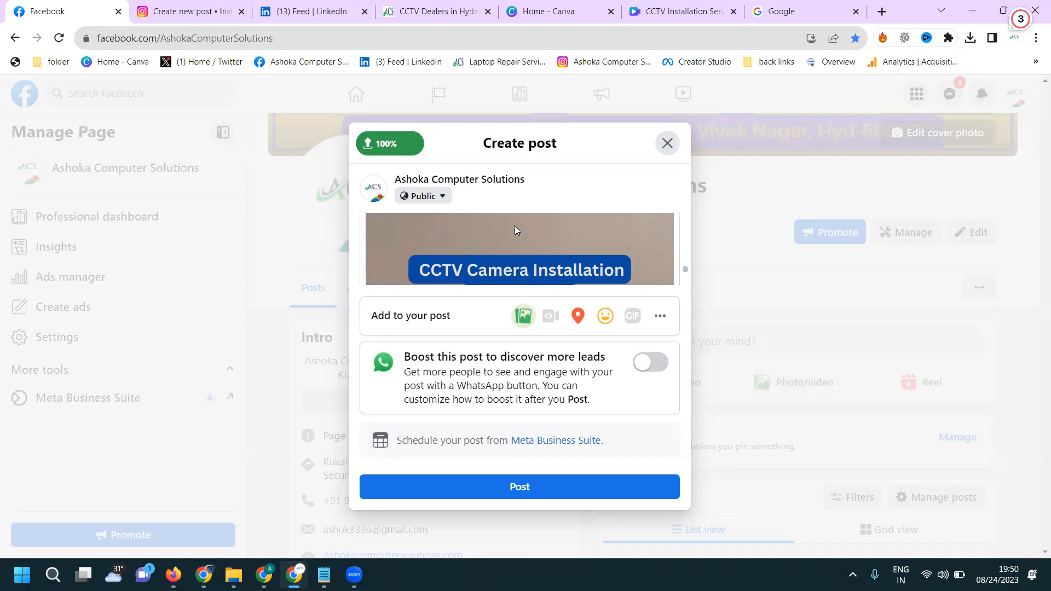
scroll(509, 282, "down", 3)
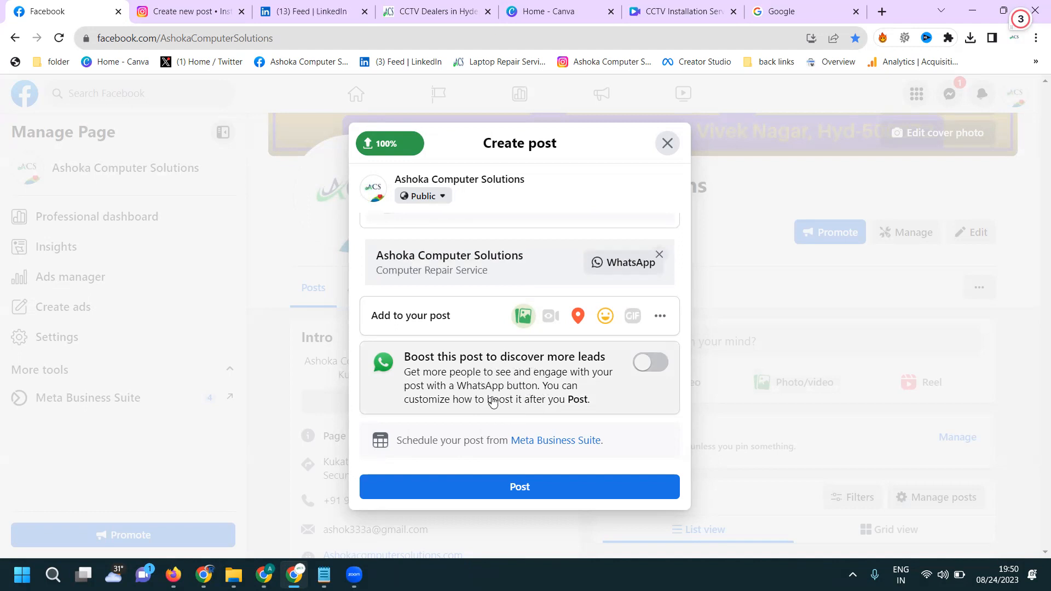
left_click(501, 496)
left_click(550, 435)
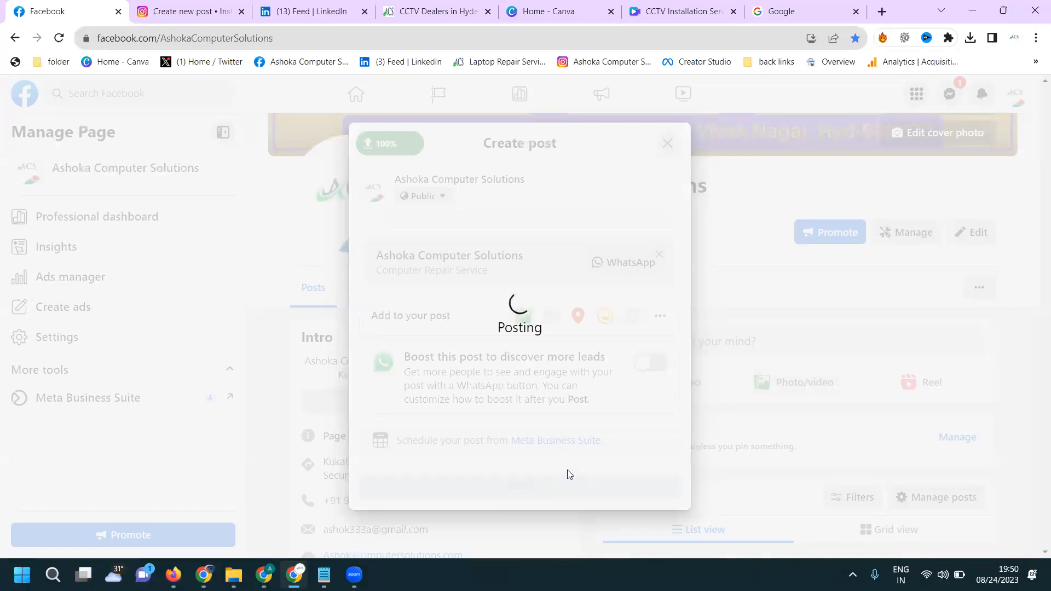
- Look through the Facebook page's intro, photos and recent posts
scroll(553, 345, "down", 5)
scroll(525, 347, "down", 4)
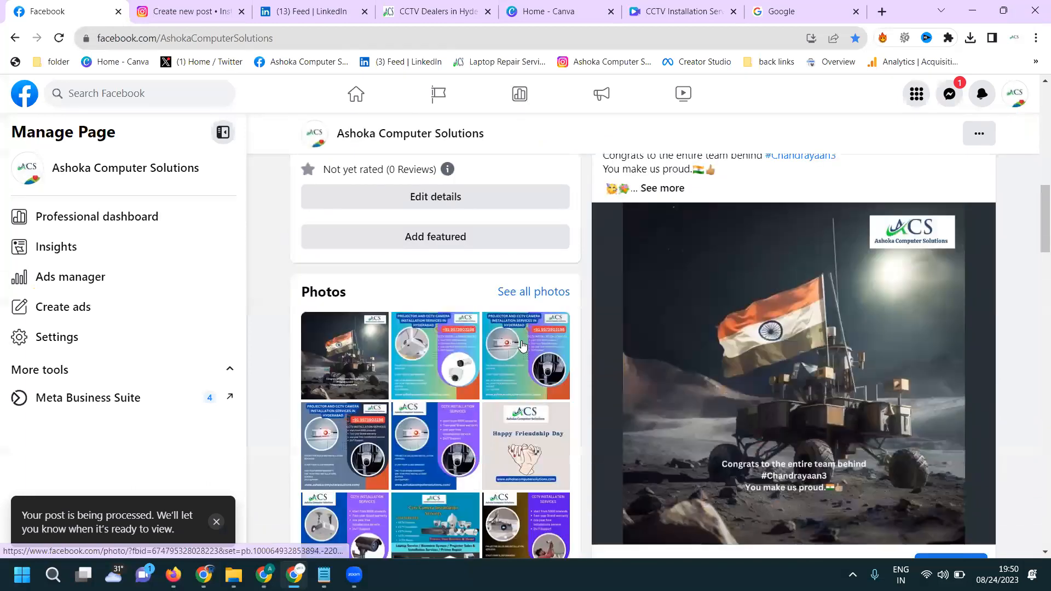
scroll(523, 347, "up", 5)
scroll(523, 346, "up", 3)
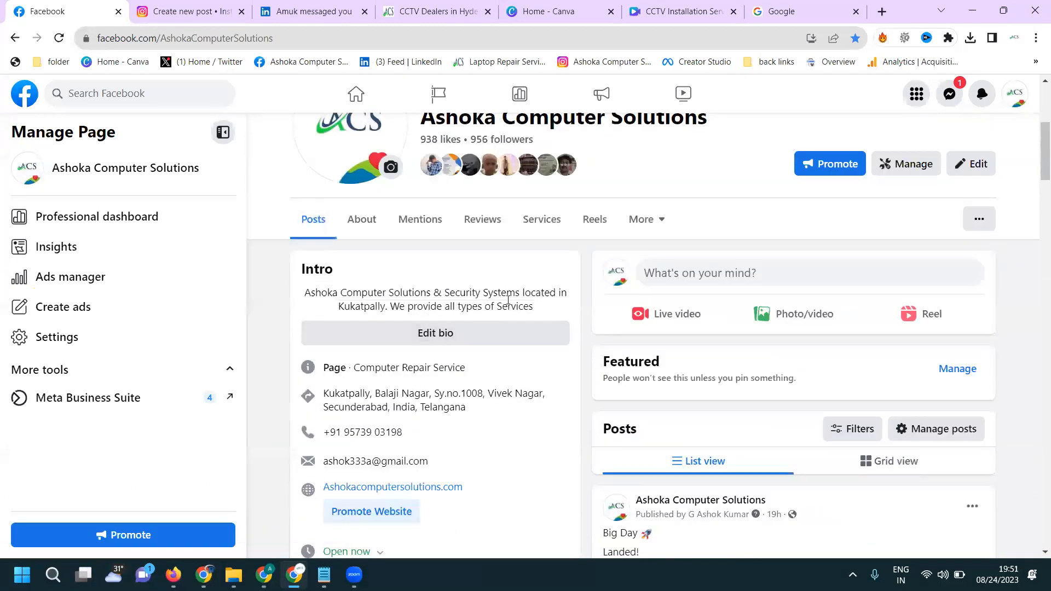
scroll(520, 268, "down", 1)
scroll(520, 269, "down", 6)
scroll(520, 270, "up", 4)
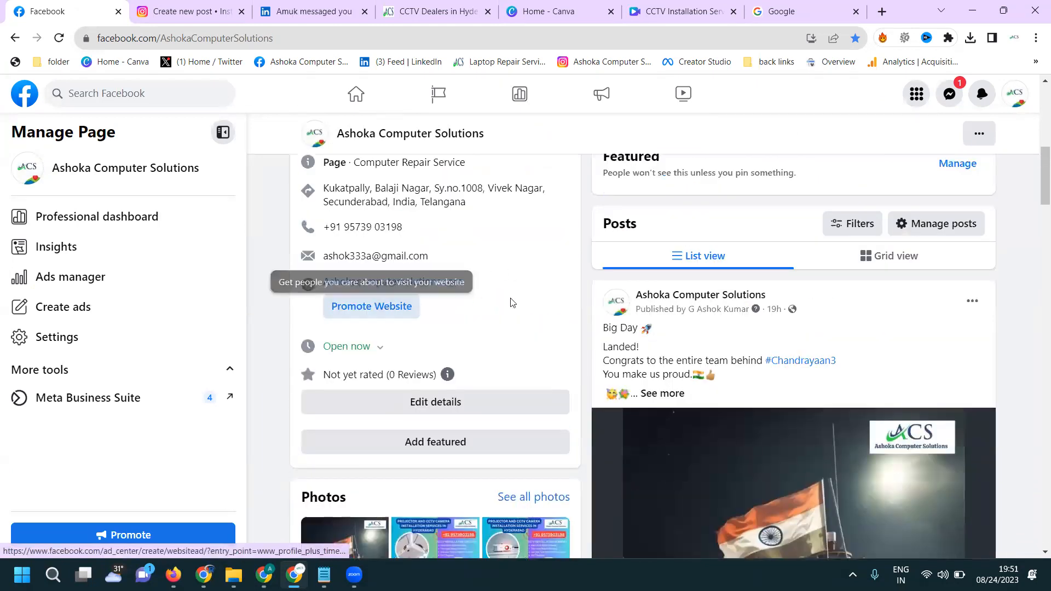
scroll(511, 296, "down", 5)
scroll(493, 328, "down", 10)
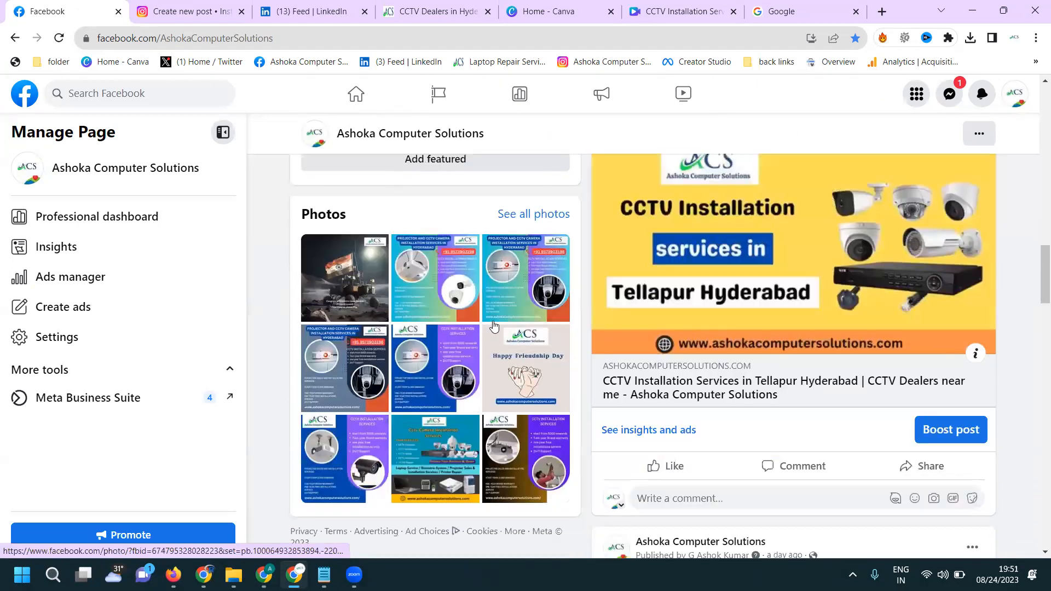
- Open Facebook Ads Manager in a new tab and open the campaigns of the first listed ad account
scroll(493, 328, "up", 8)
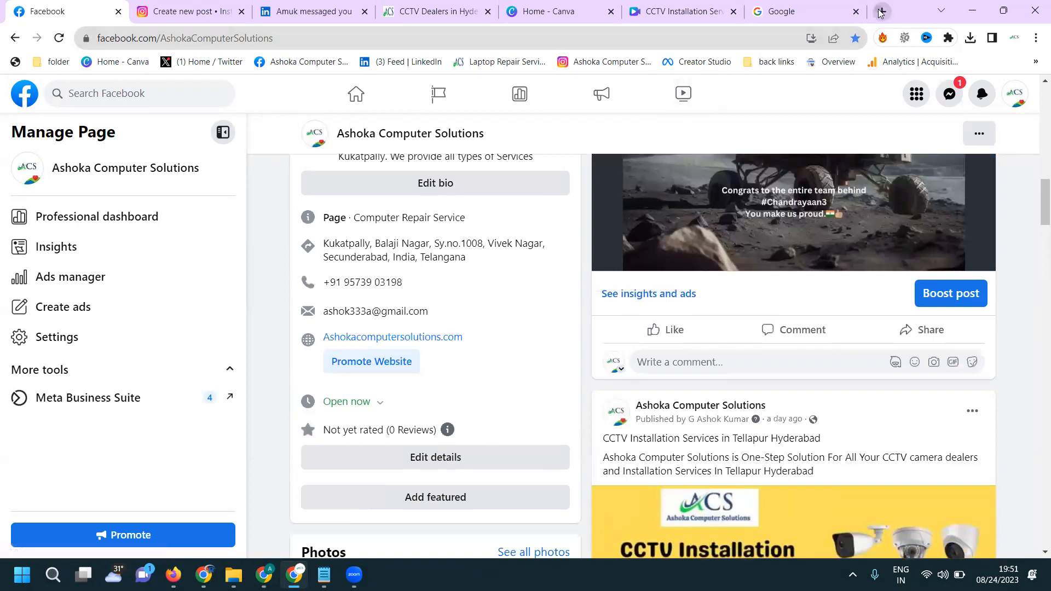
left_click(882, 11)
type("fa")
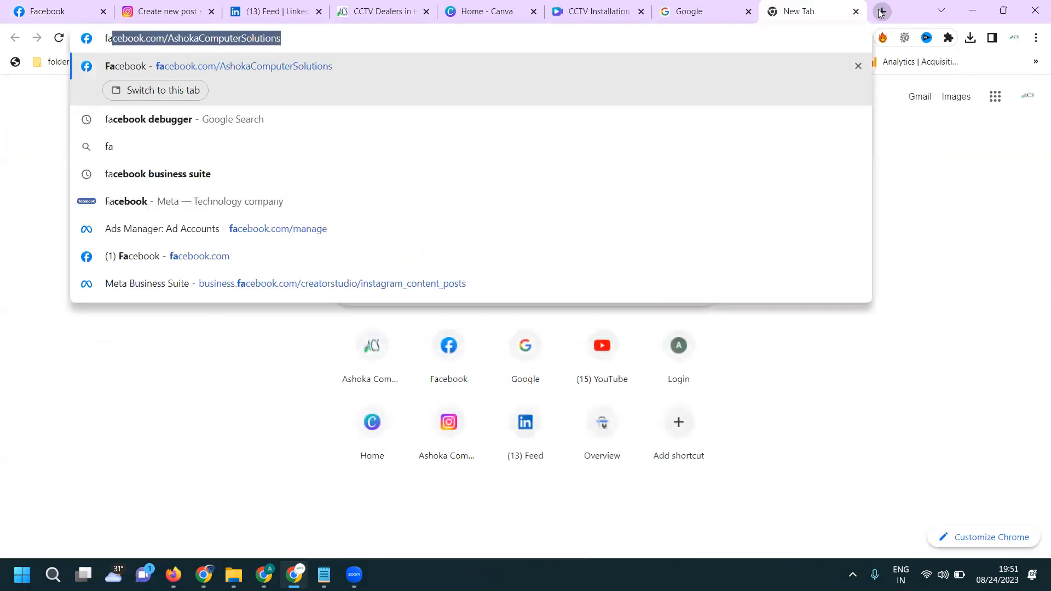
left_click(683, 238)
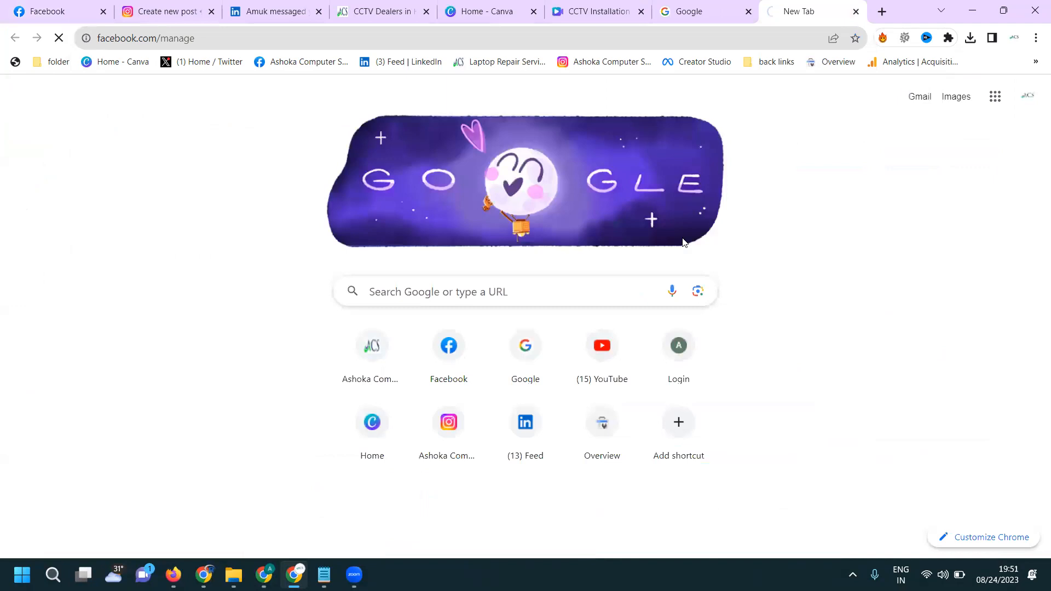
left_click(692, 268)
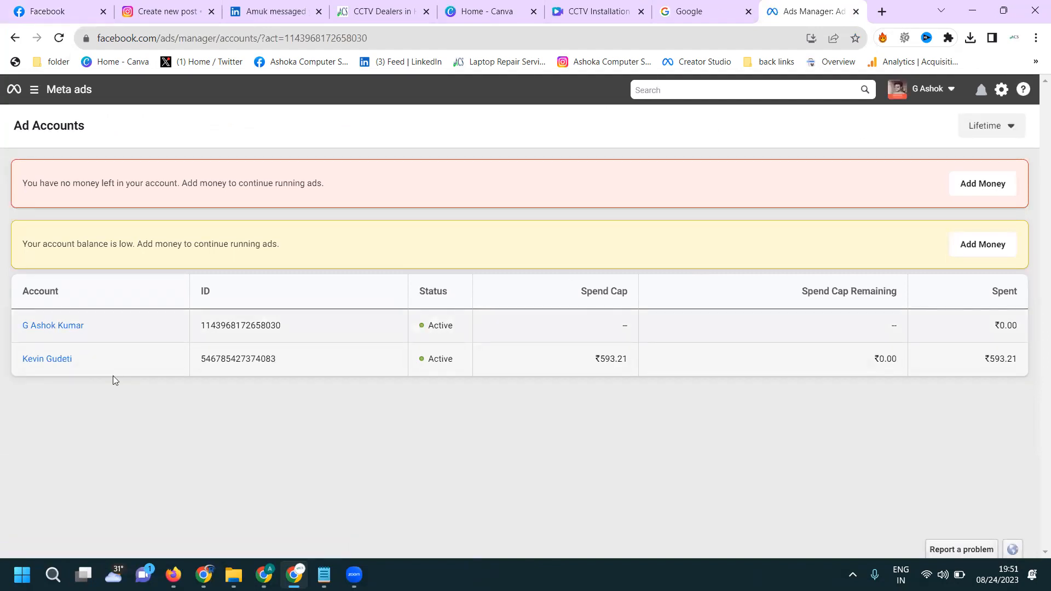
left_click(72, 328)
left_click(71, 326)
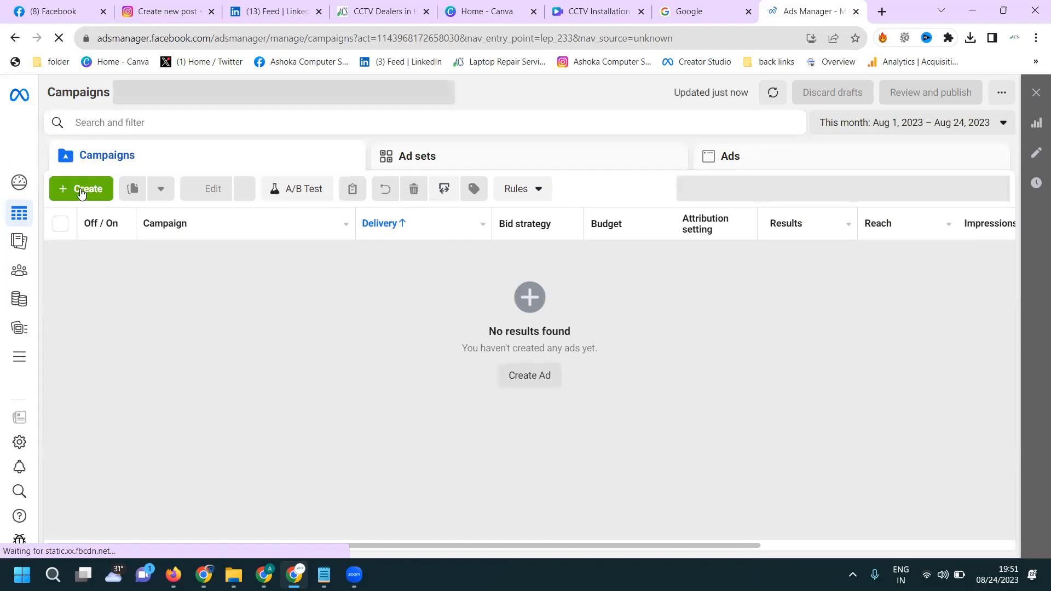
- Start a new campaign and review the six available campaign objectives
left_click(80, 188)
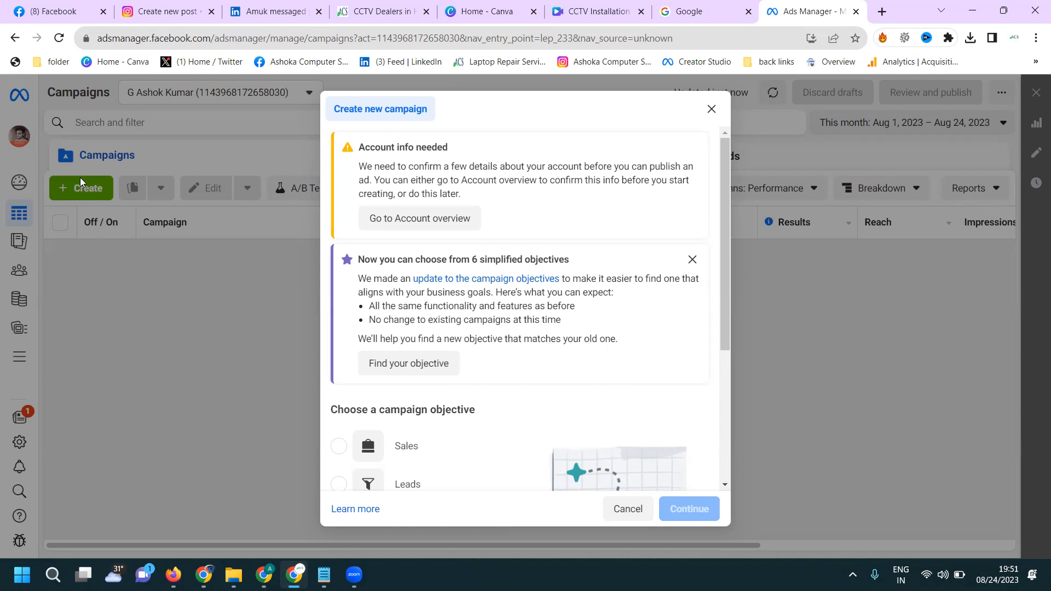
scroll(502, 321, "down", 1)
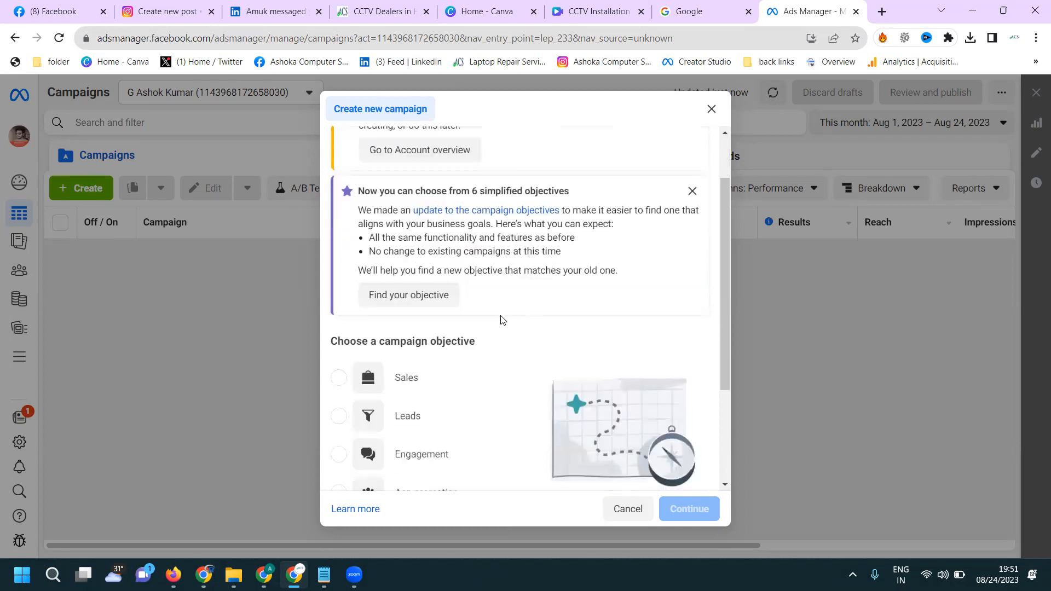
scroll(502, 320, "down", 1)
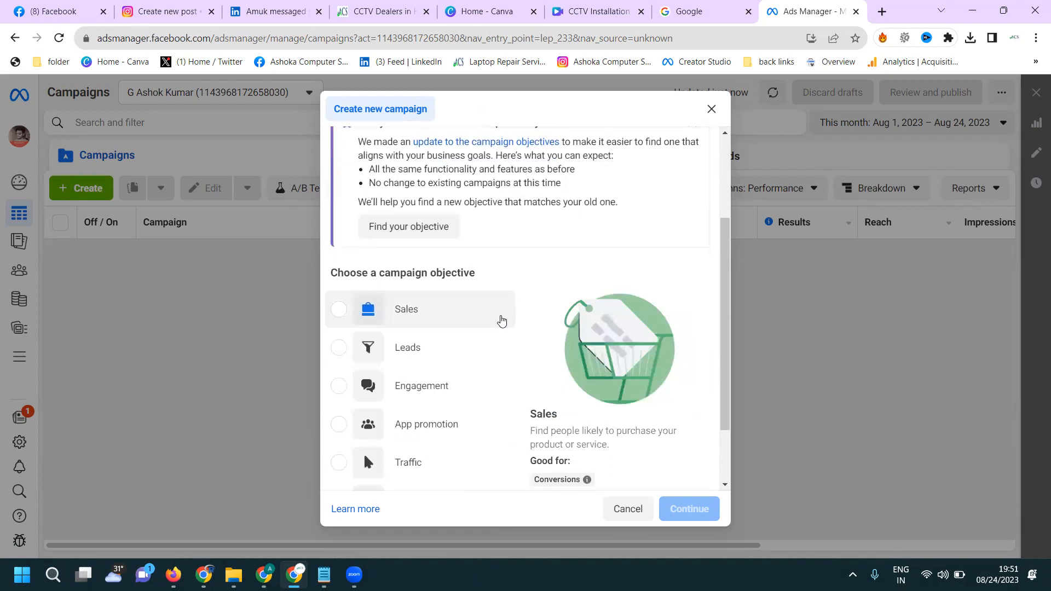
scroll(501, 321, "down", 1)
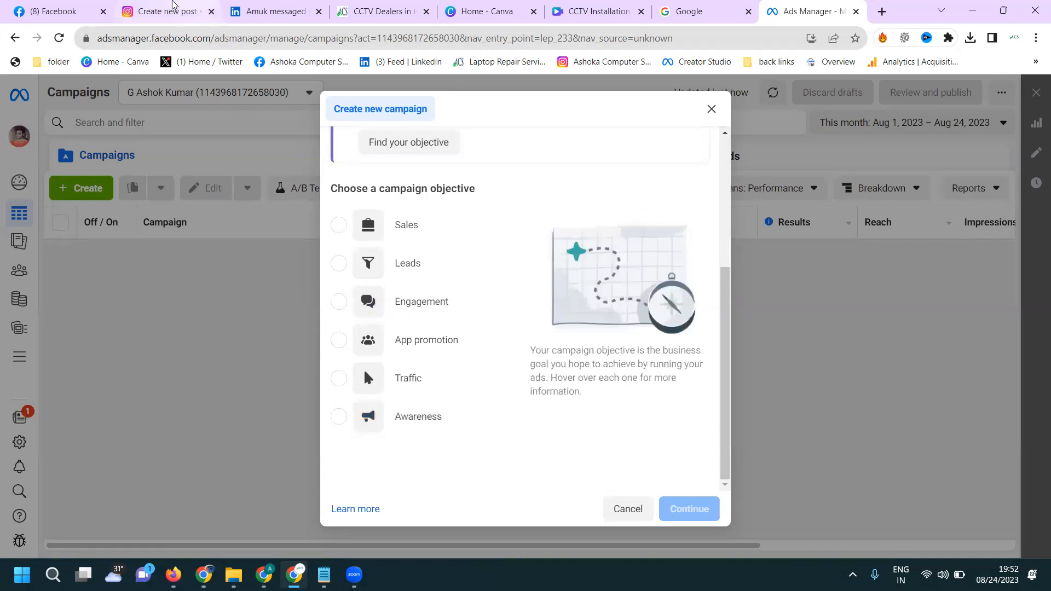
- Switch to the company's Instagram profile and look through its posts and reels
left_click(159, 7)
left_click(245, 261)
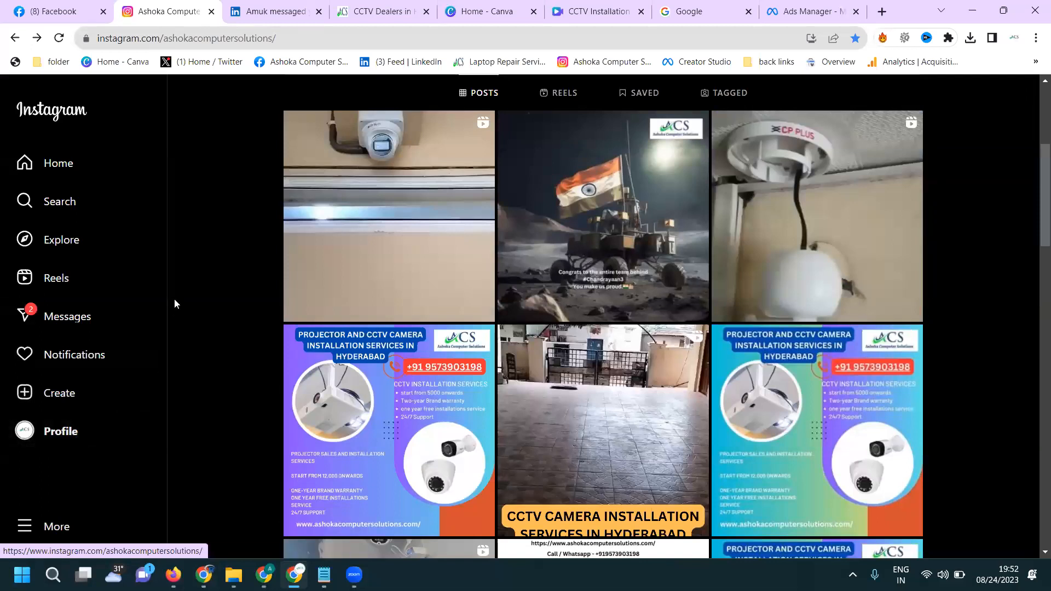
scroll(282, 260, "up", 3)
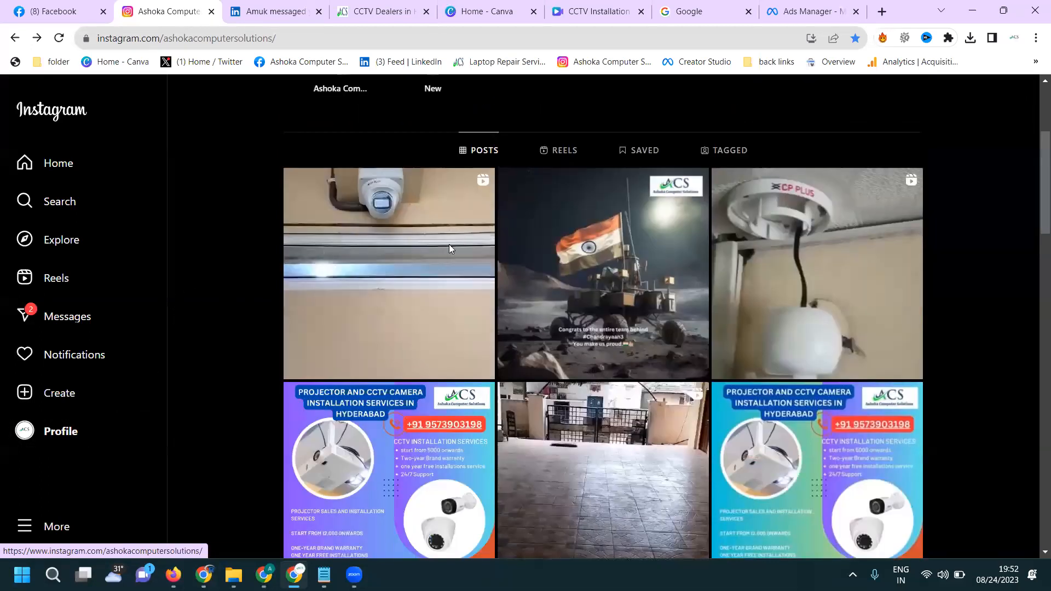
left_click(559, 230)
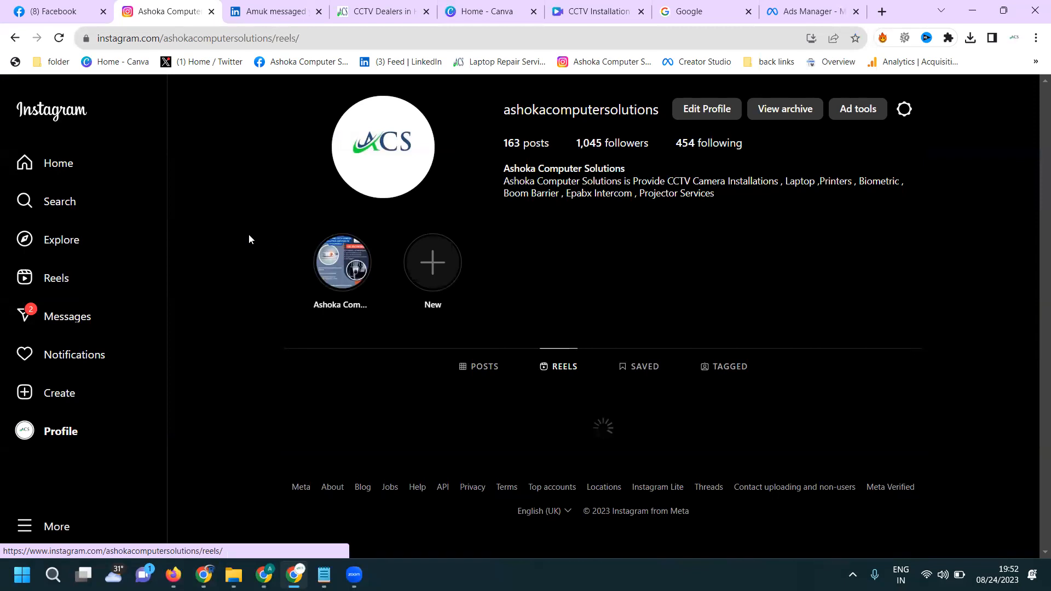
scroll(248, 234, "down", 5)
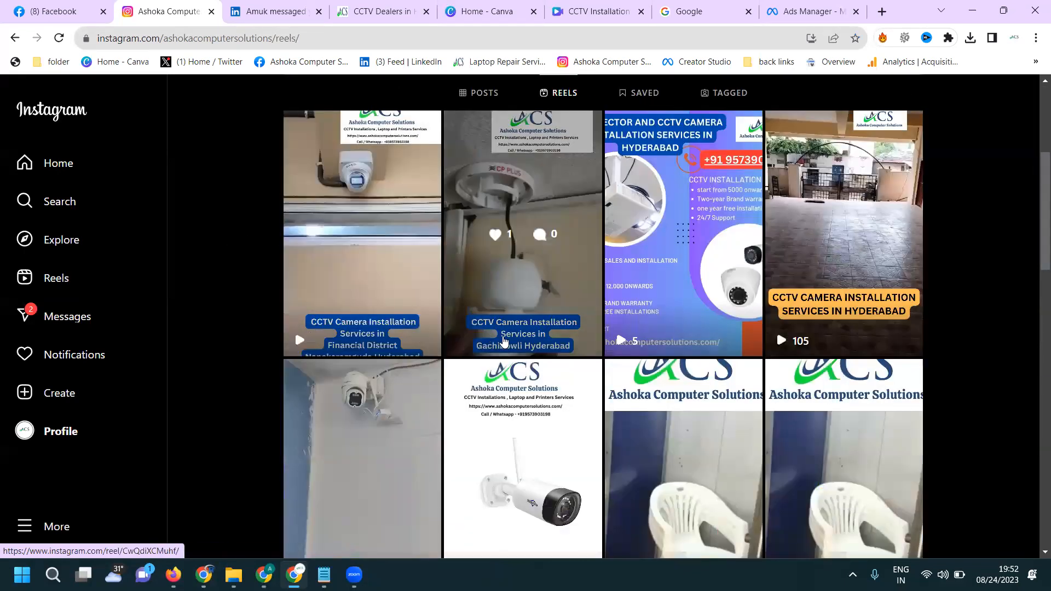
scroll(630, 340, "down", 4)
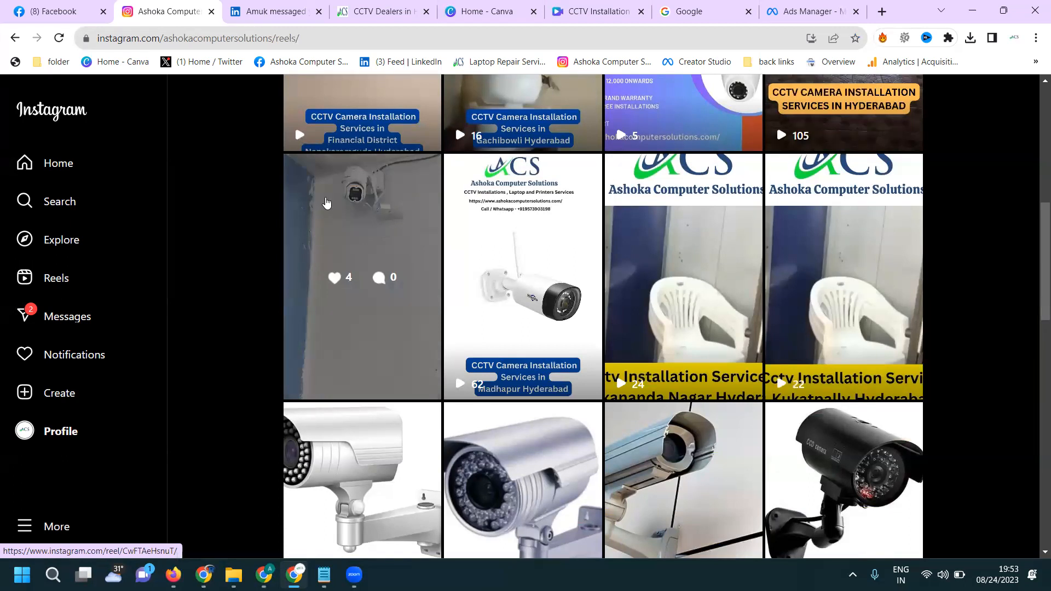
- Return to Ads Manager and create the new campaign with the Awareness objective
left_click(809, 11)
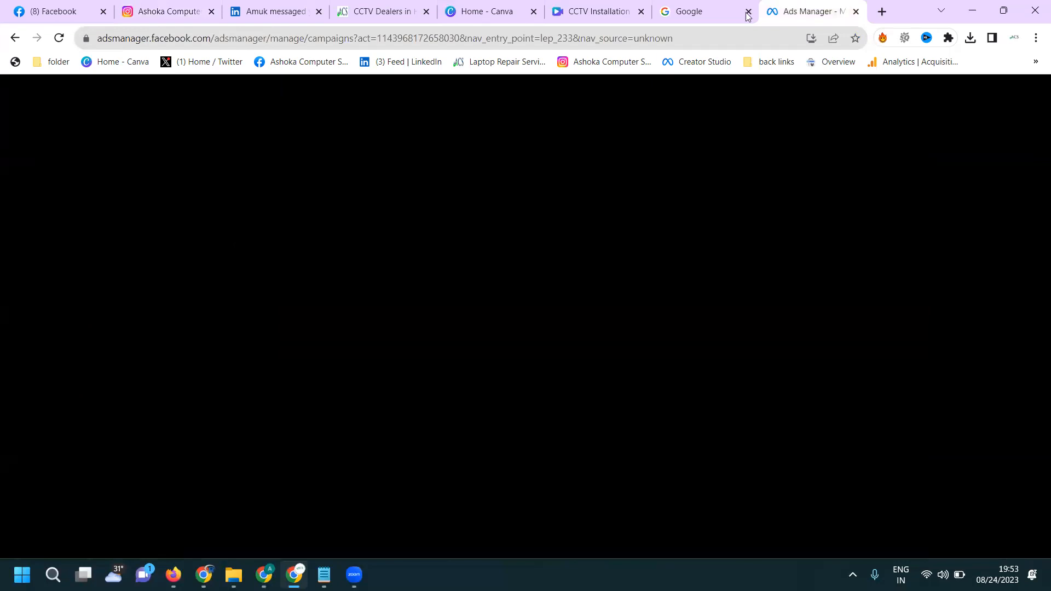
left_click(411, 415)
left_click(688, 508)
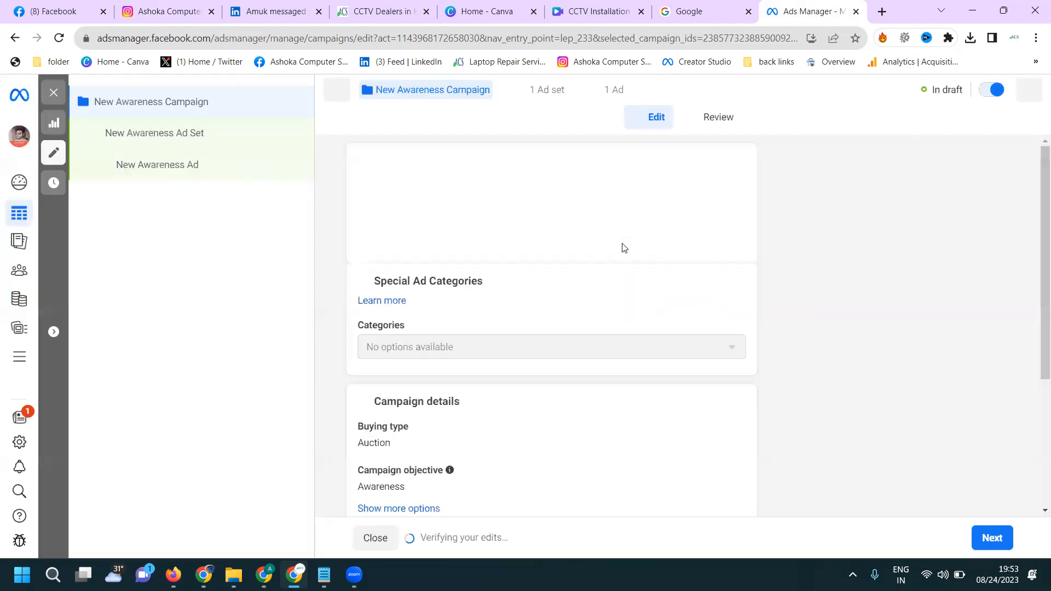
- Rename the campaign as "ASC Awareness Campaign" and continue to its ad set settings
double_click(375, 191)
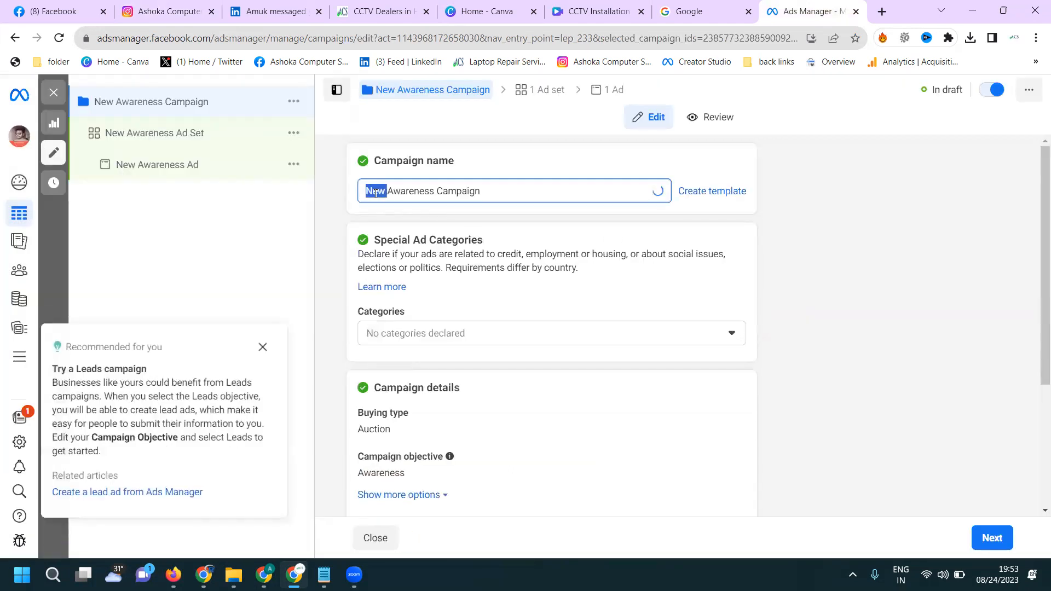
key("BackSpace")
type("ASC")
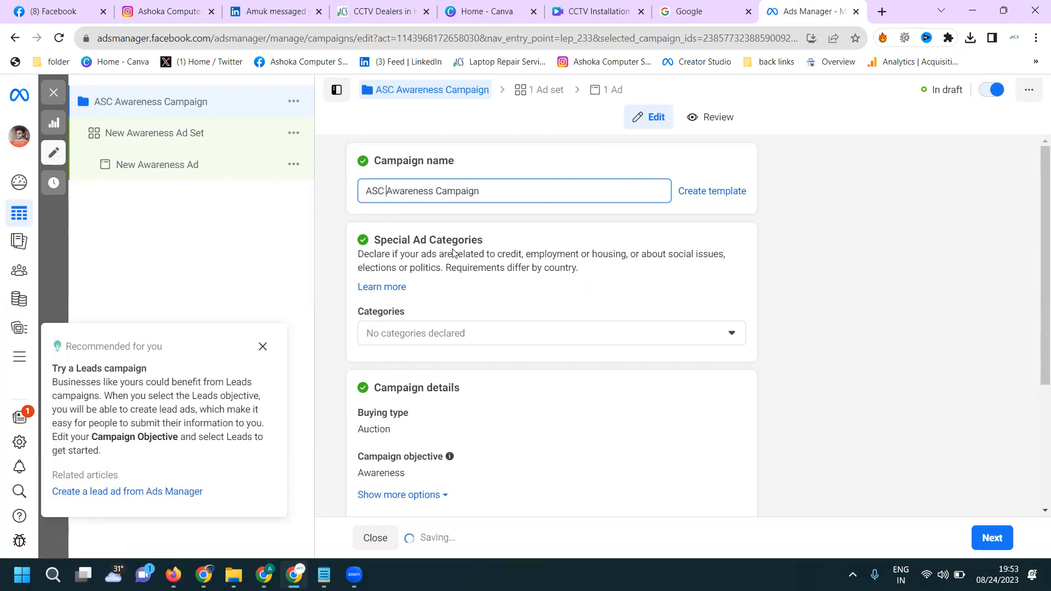
scroll(394, 255, "down", 4)
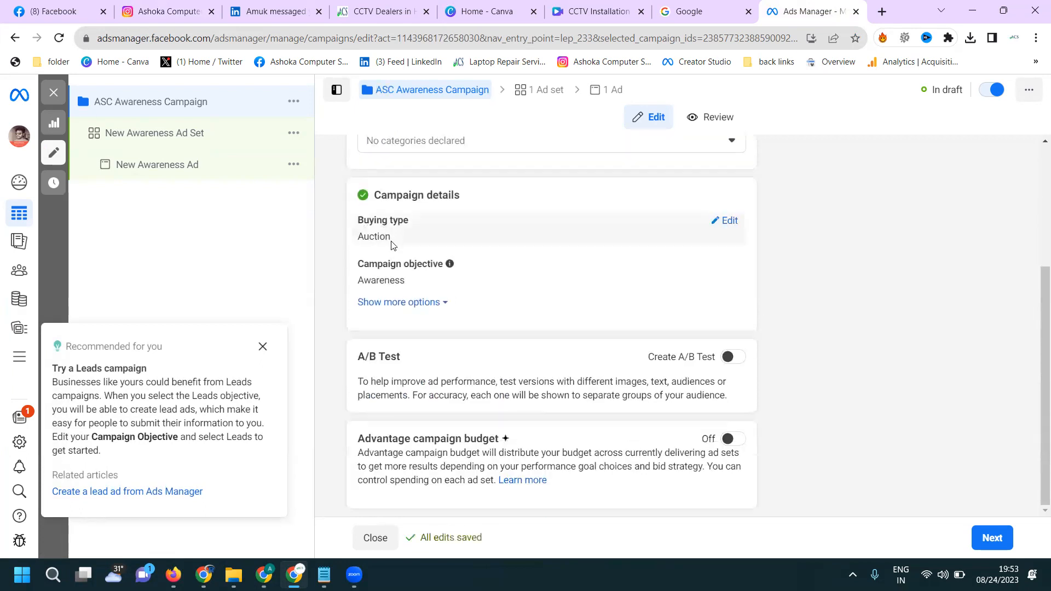
left_click(981, 541)
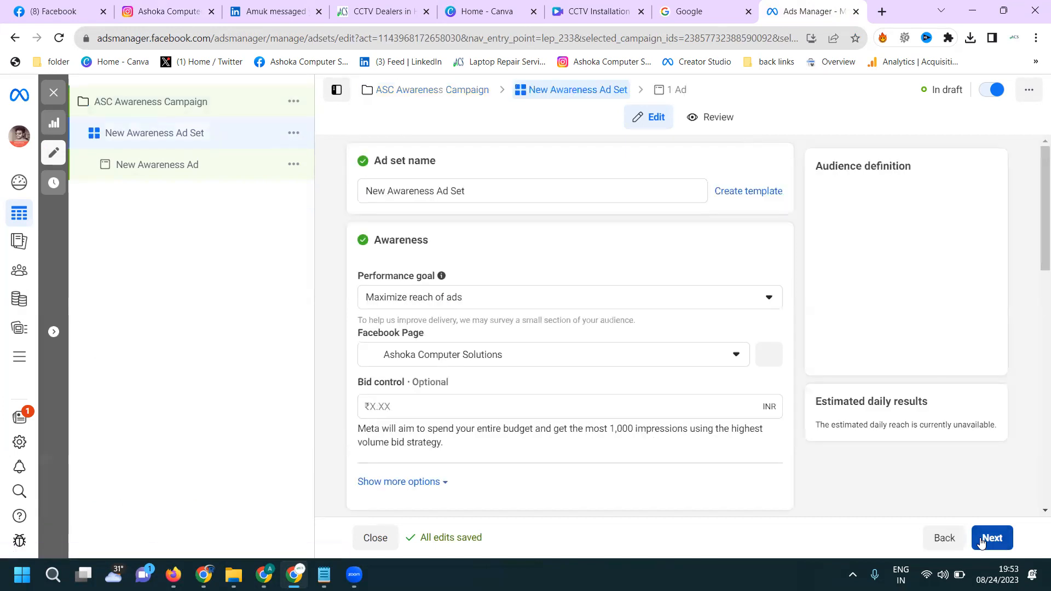
- Rename the ad set as "ACS Awareness Ad Set"
double_click(374, 194)
type("ACS")
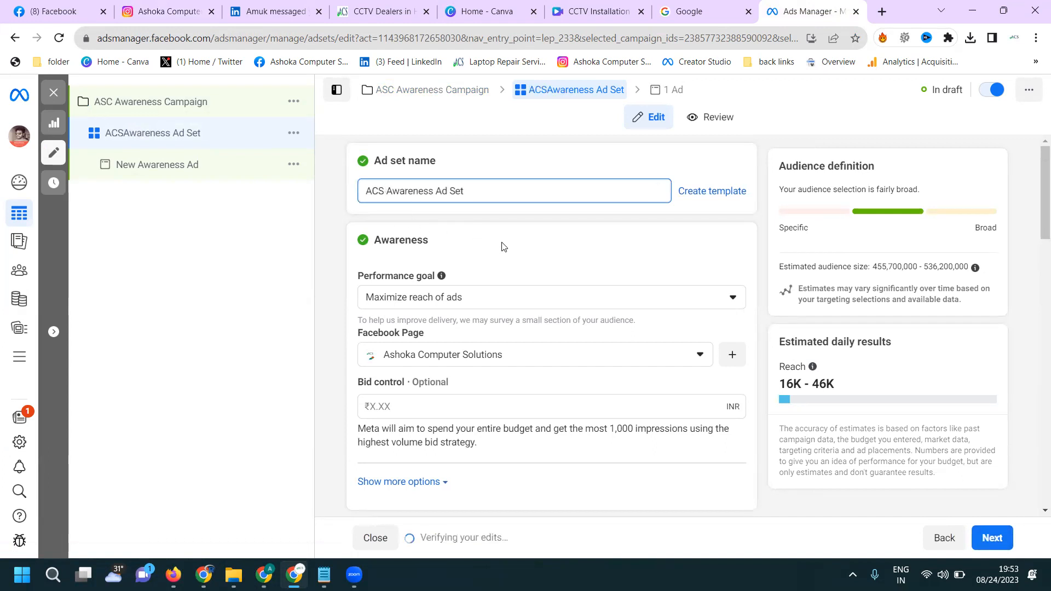
scroll(504, 246, "down", 2)
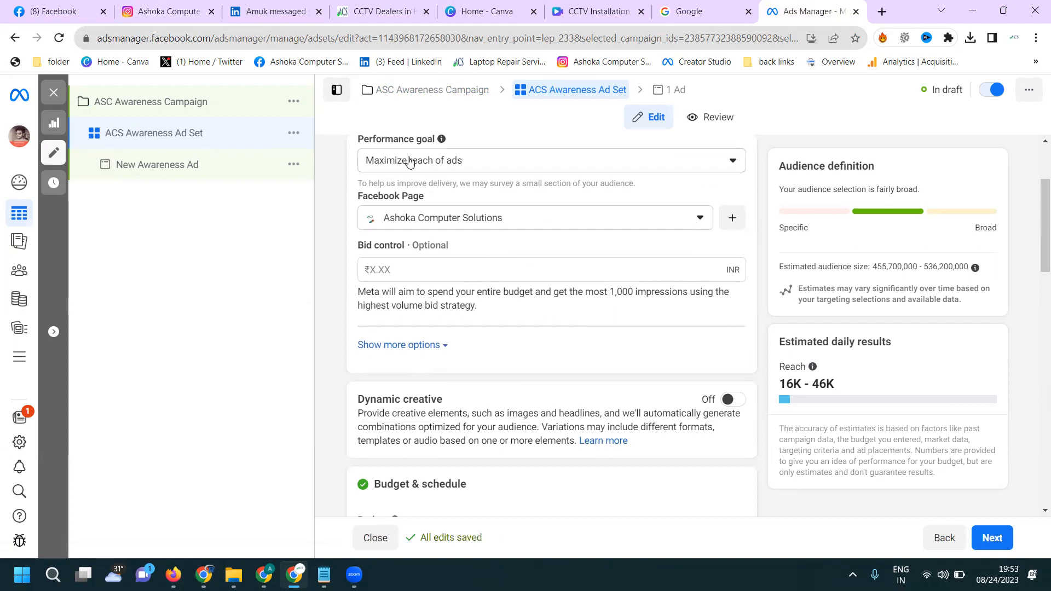
- Set the ad set's performance goal to Maximize number of impressions and its daily budget to ₹85
left_click(407, 166)
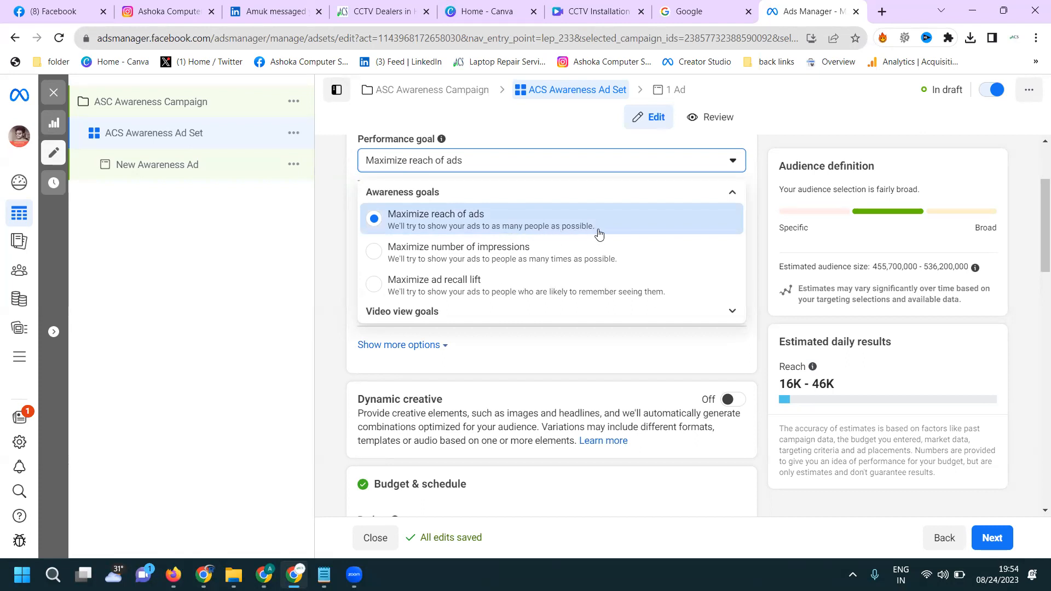
left_click(500, 254)
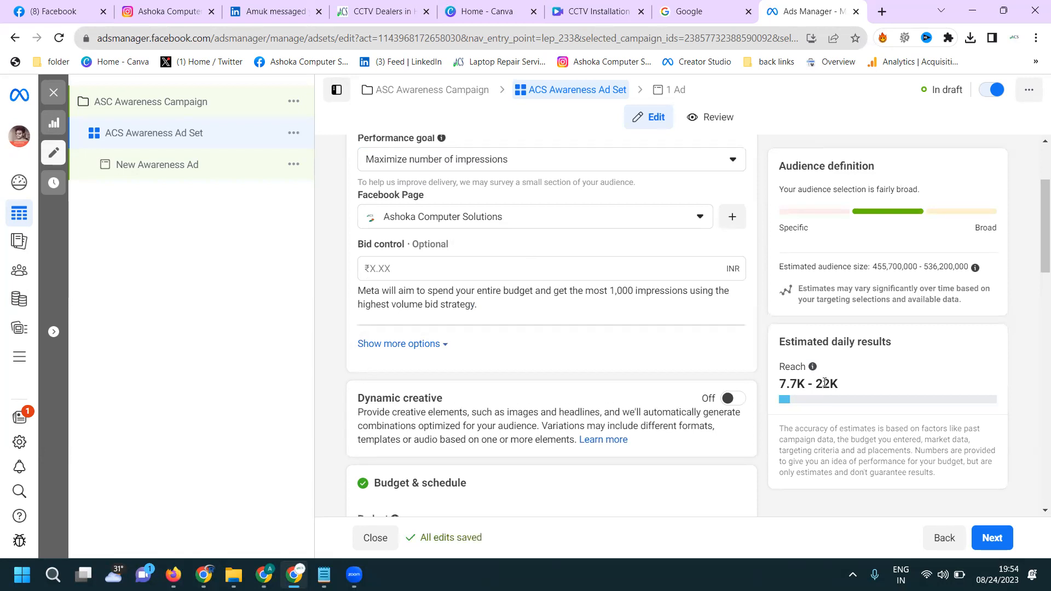
scroll(633, 335, "down", 4)
left_click(633, 336)
type("85")
left_click(689, 308)
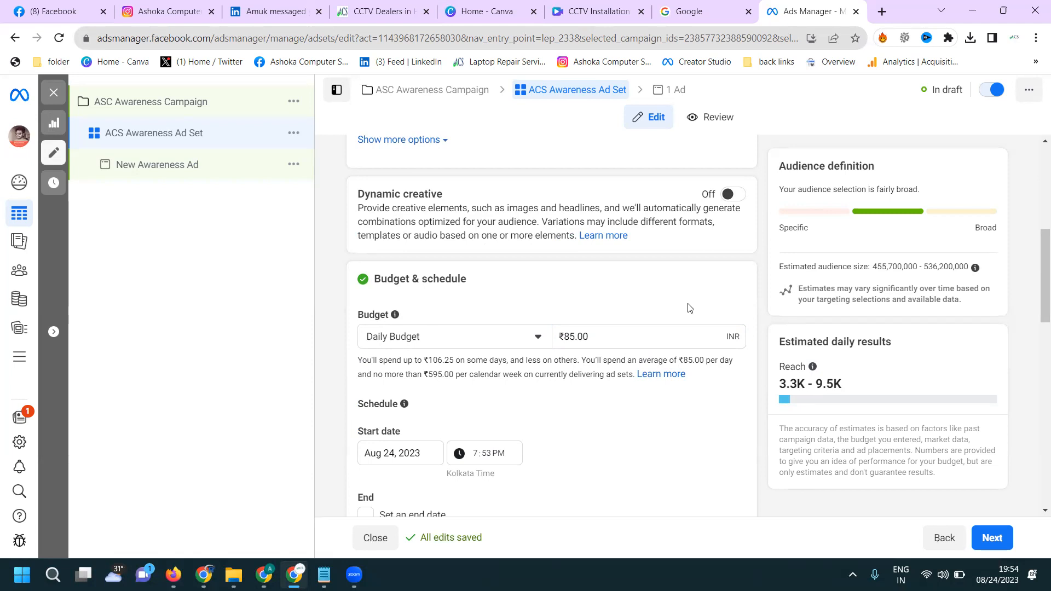
- Try Maximize ad recall lift as the performance goal, and set the goal to Maximize reach of ads
scroll(688, 289, "up", 6)
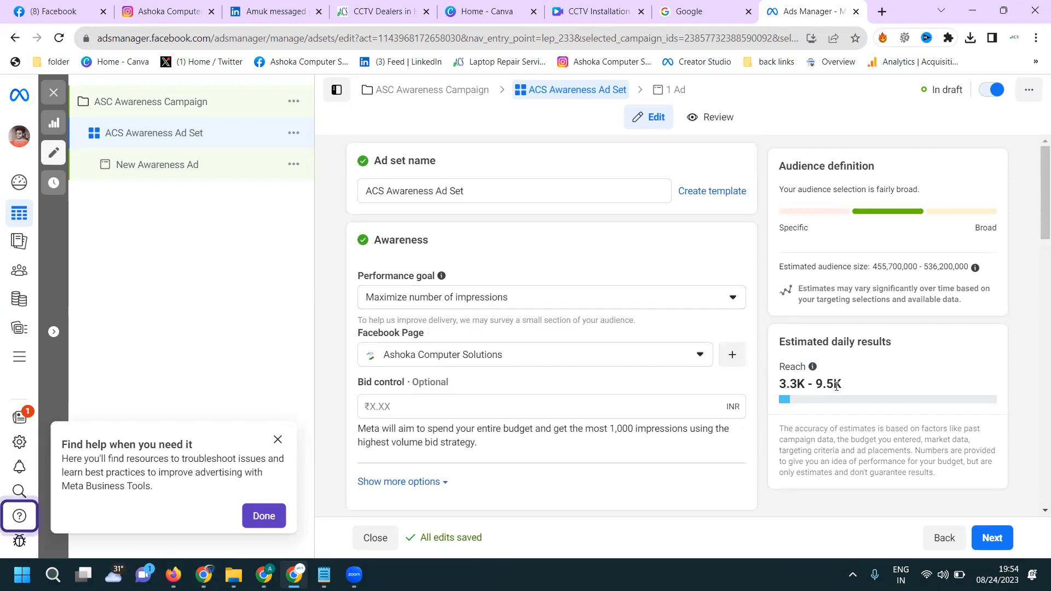
left_click(599, 305)
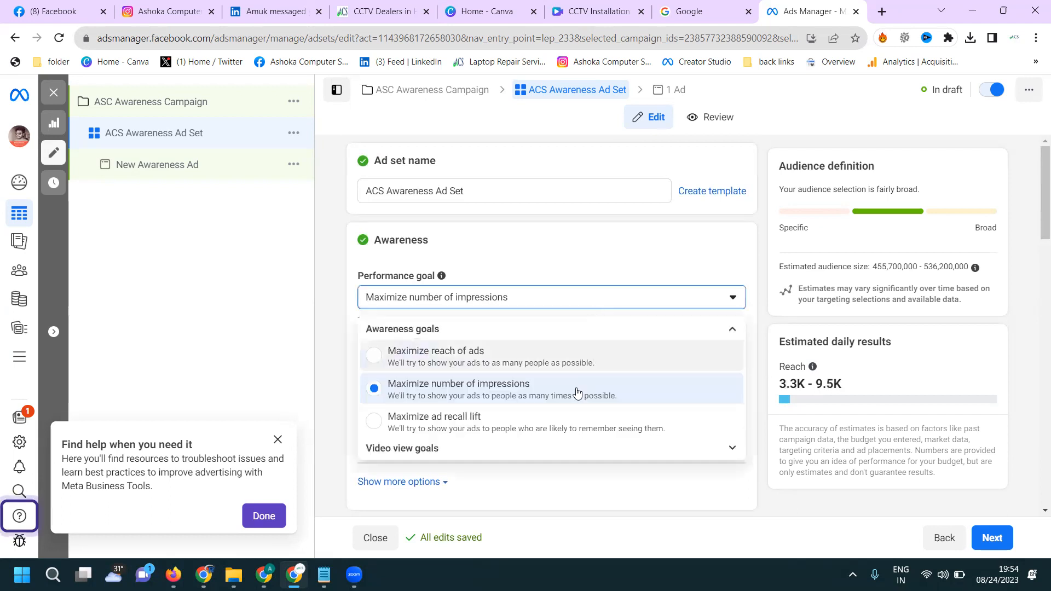
left_click(553, 425)
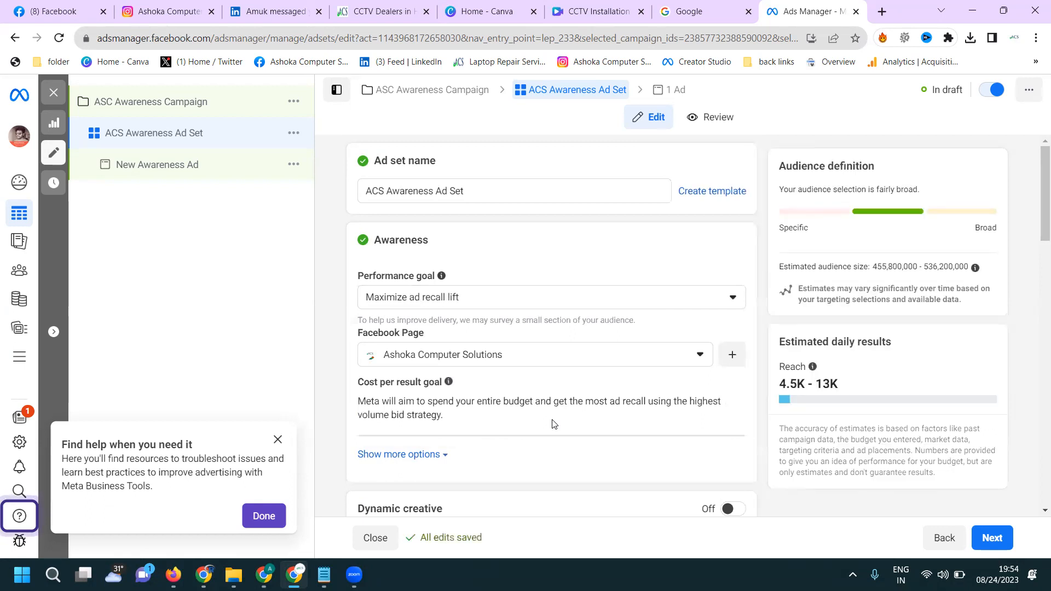
left_click(510, 301)
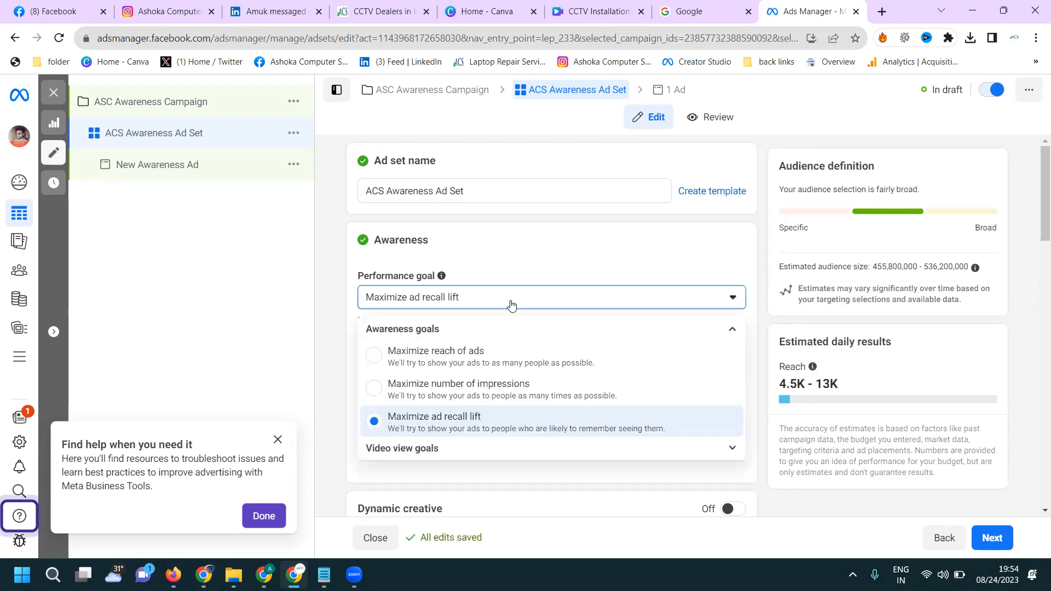
left_click(493, 359)
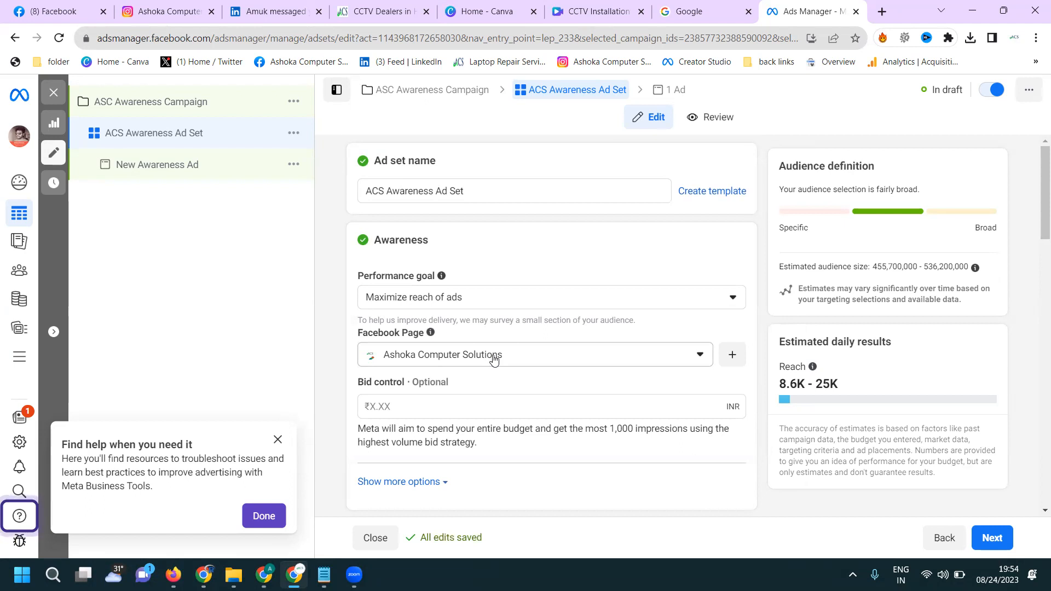
- Compare estimated reach under Maximize ad recall lift and Maximize number of impressions, and return the performance goal to Maximize reach of ads
left_click(447, 303)
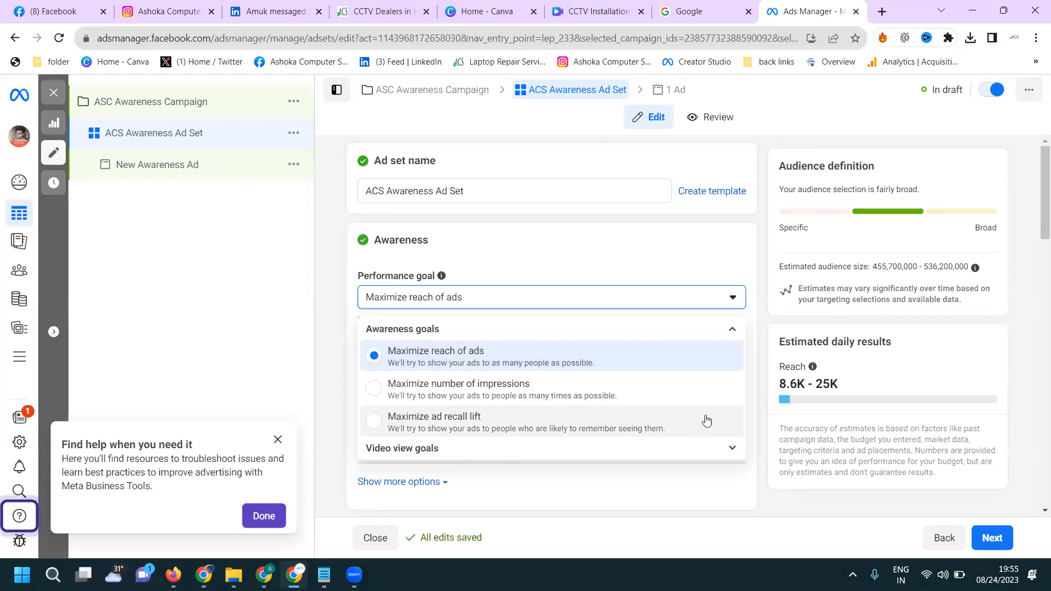
left_click(598, 422)
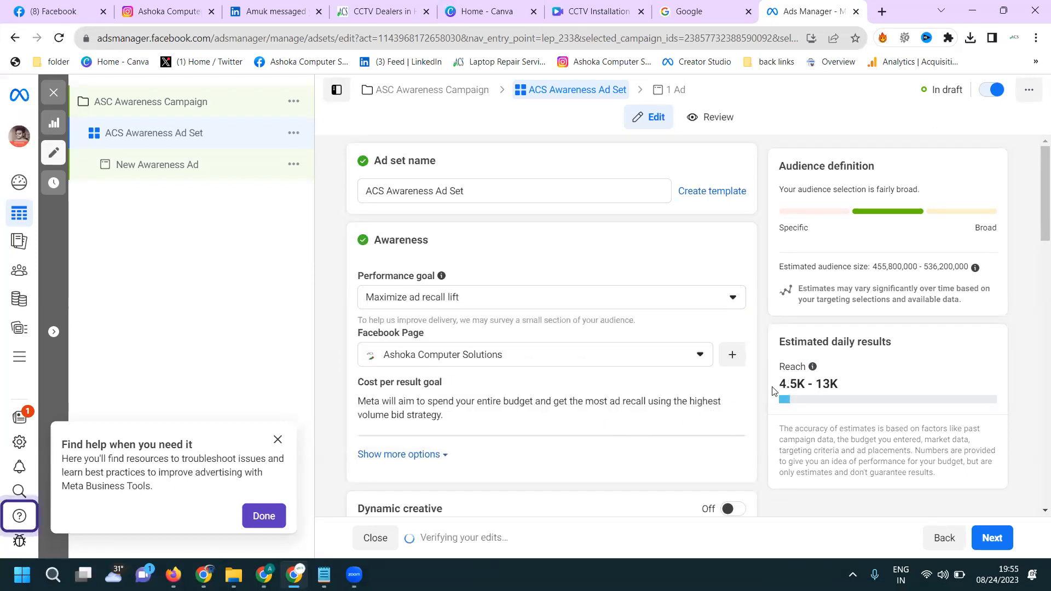
left_click(461, 303)
left_click(445, 388)
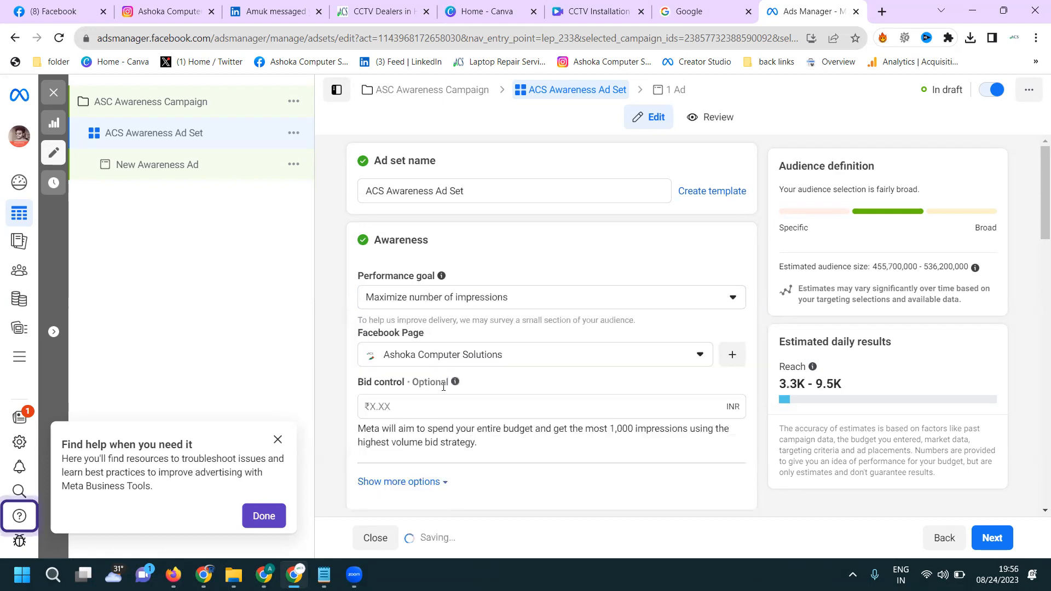
left_click(400, 297)
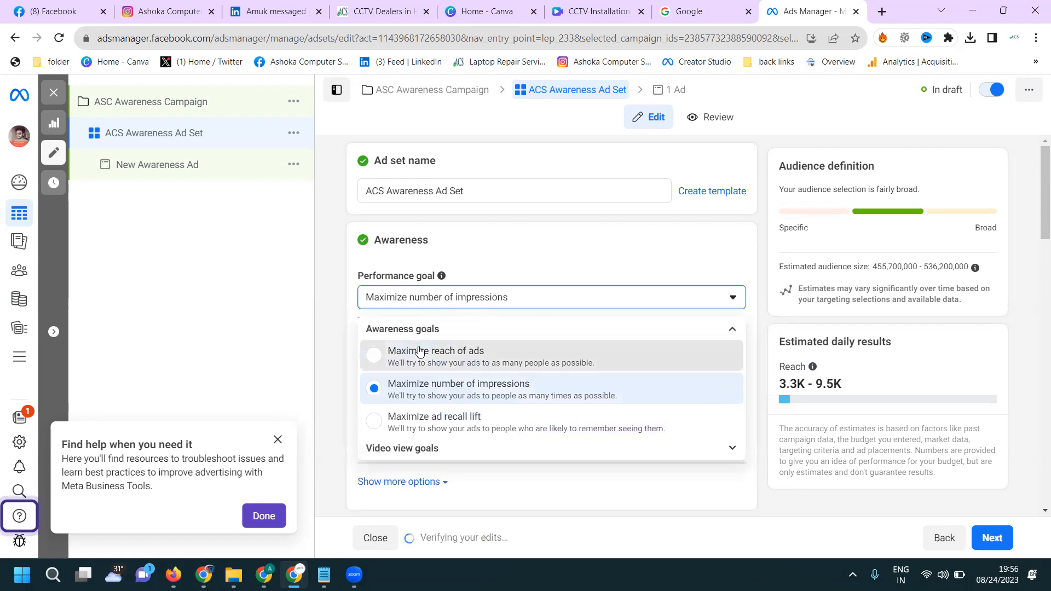
left_click(419, 351)
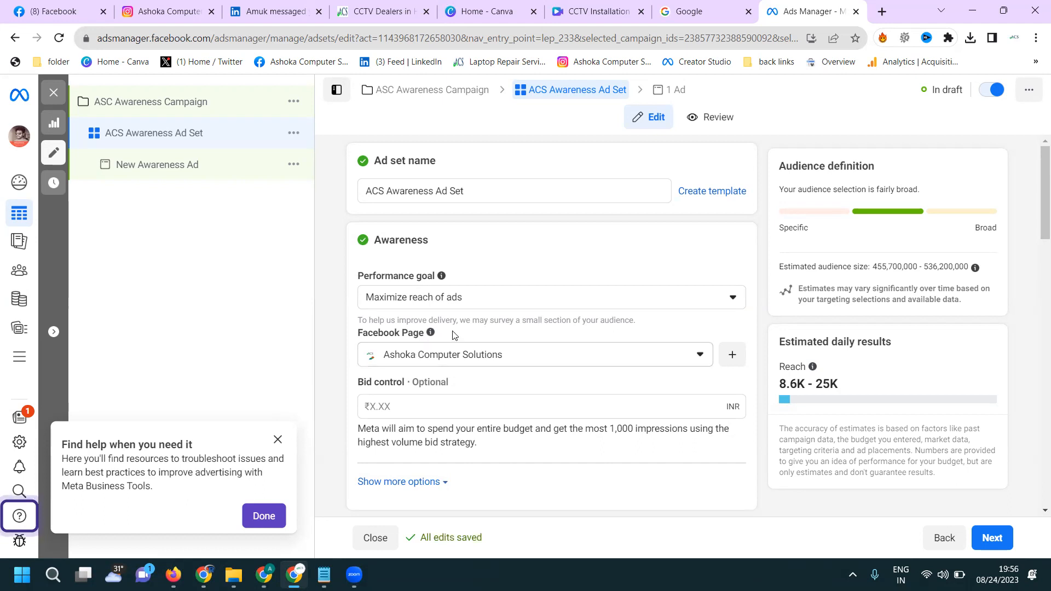
- Change the ad set's audience location from India to Hyderabad, Telangana, India
scroll(530, 320, "down", 7)
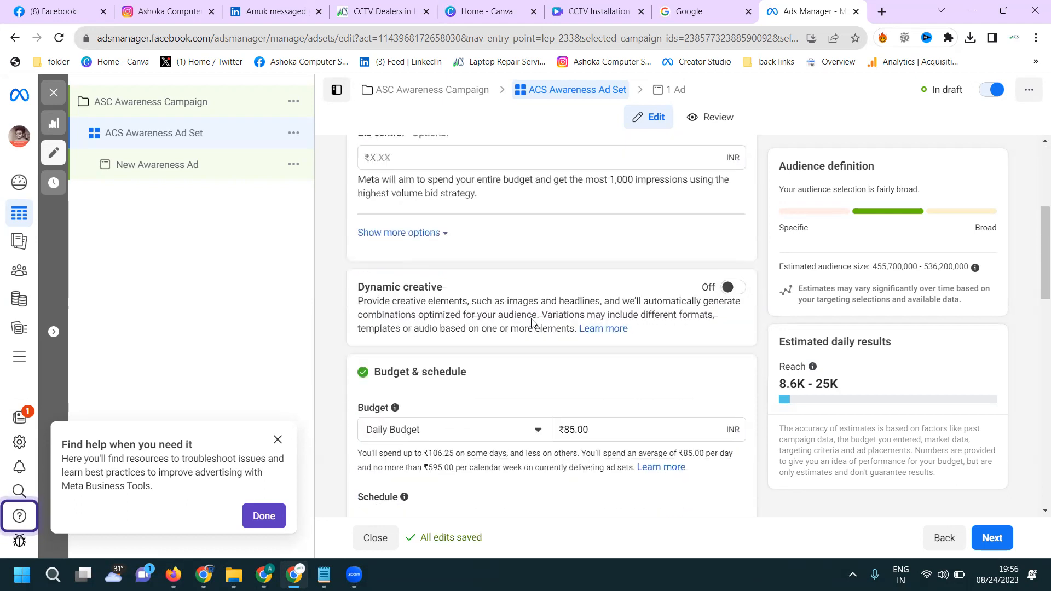
scroll(584, 266, "down", 5)
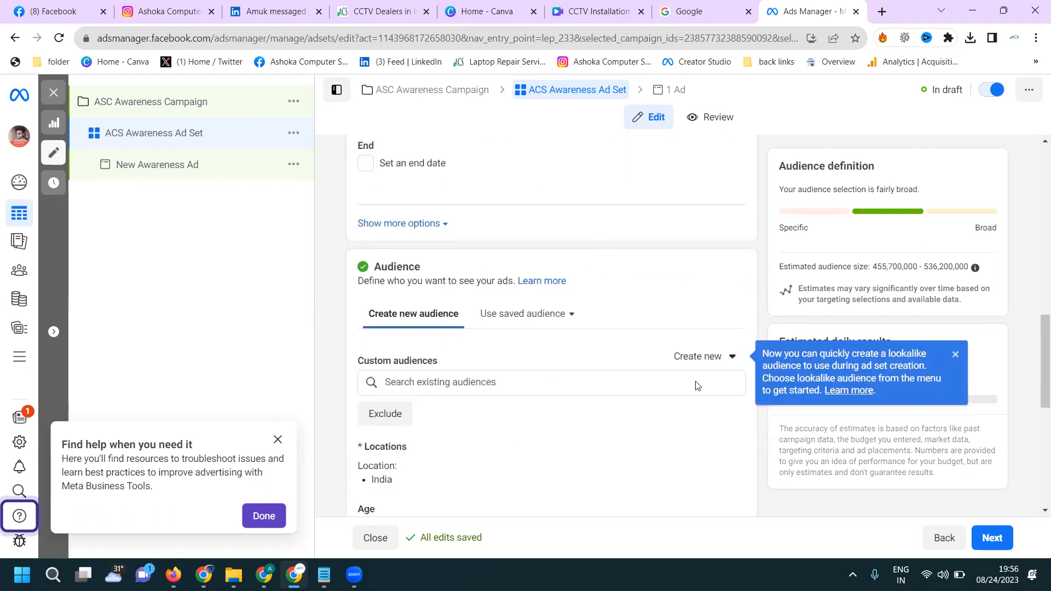
scroll(753, 367, "down", 3)
left_click(730, 323)
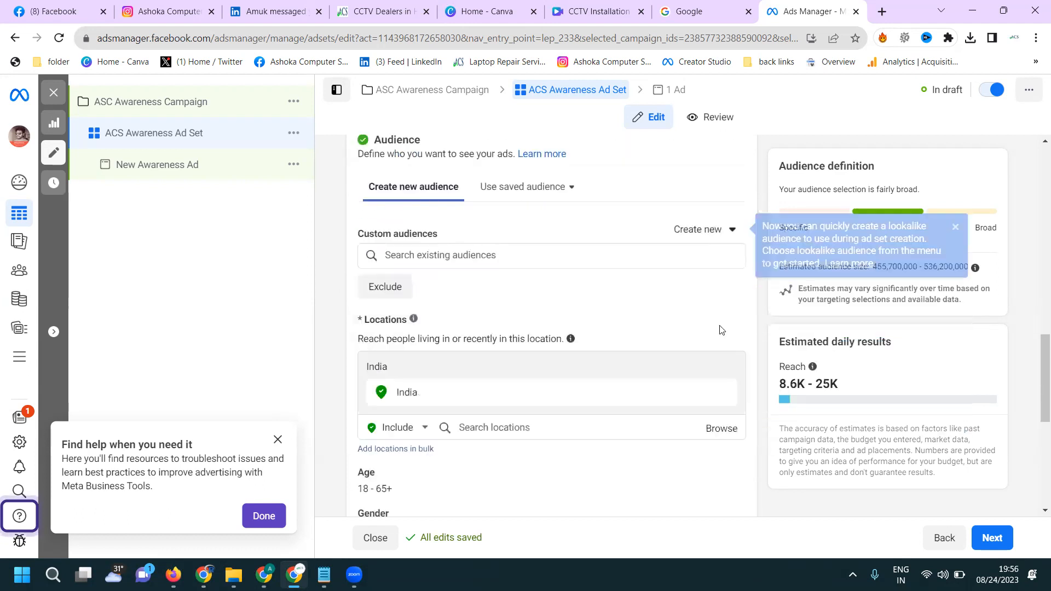
left_click(488, 427)
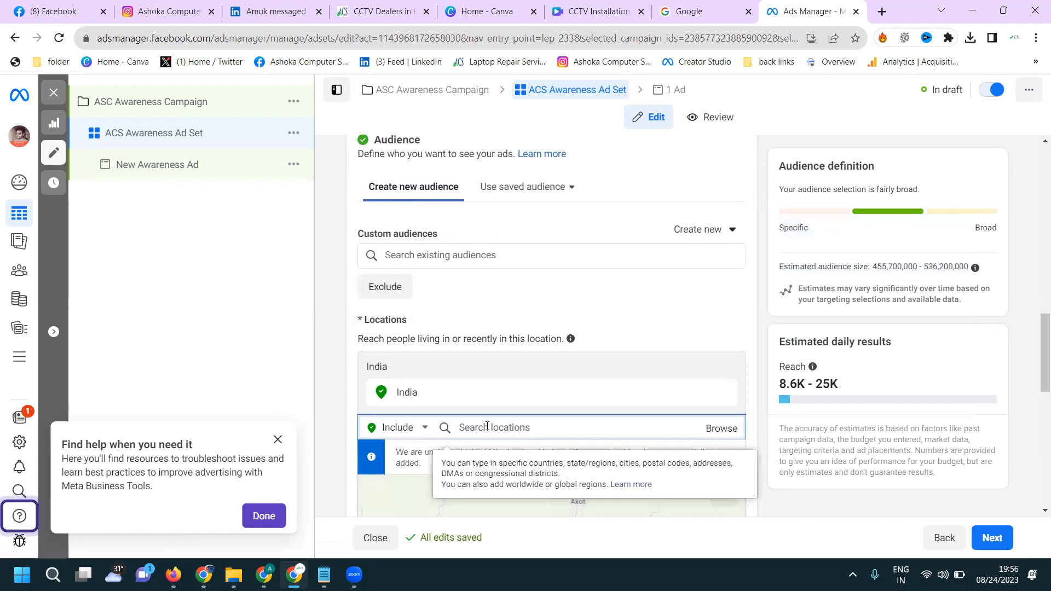
type("hyderabad")
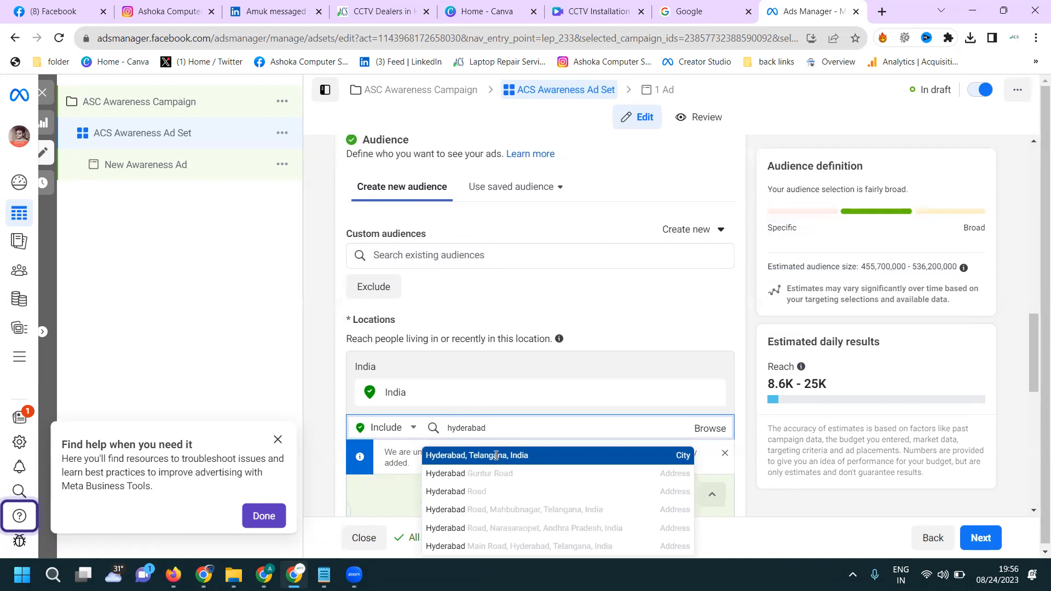
left_click(496, 456)
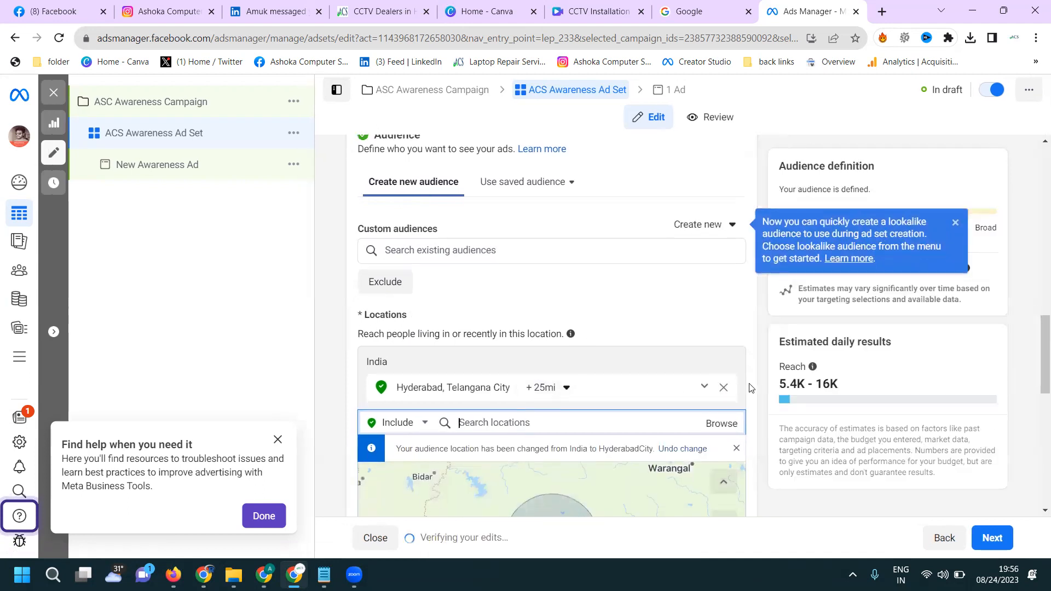
- Set the radius around the included Hyderabad location to 15 miles
scroll(676, 397, "down", 3)
scroll(579, 362, "up", 3)
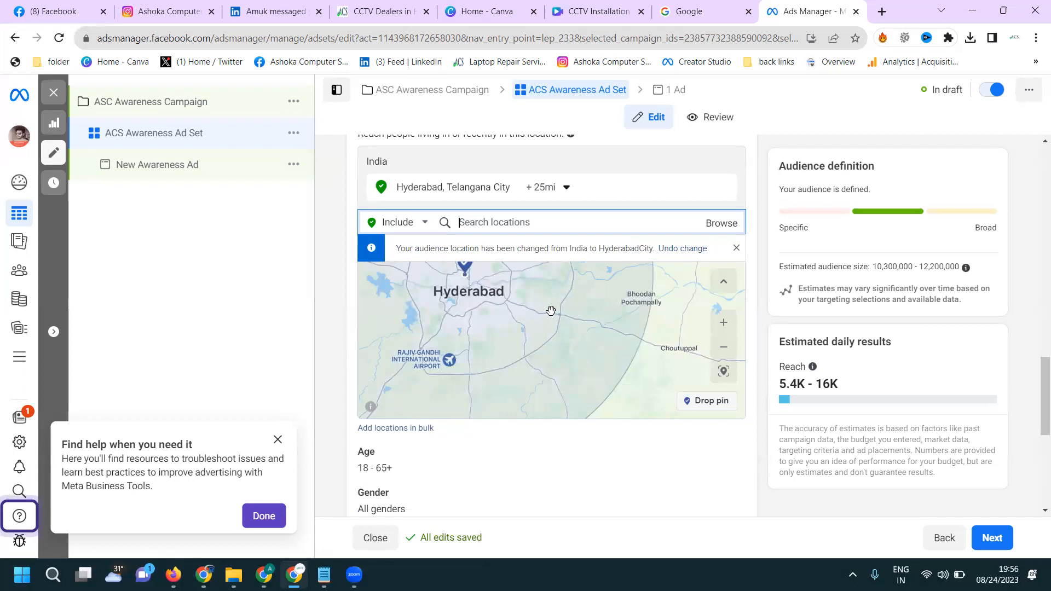
left_click(567, 190)
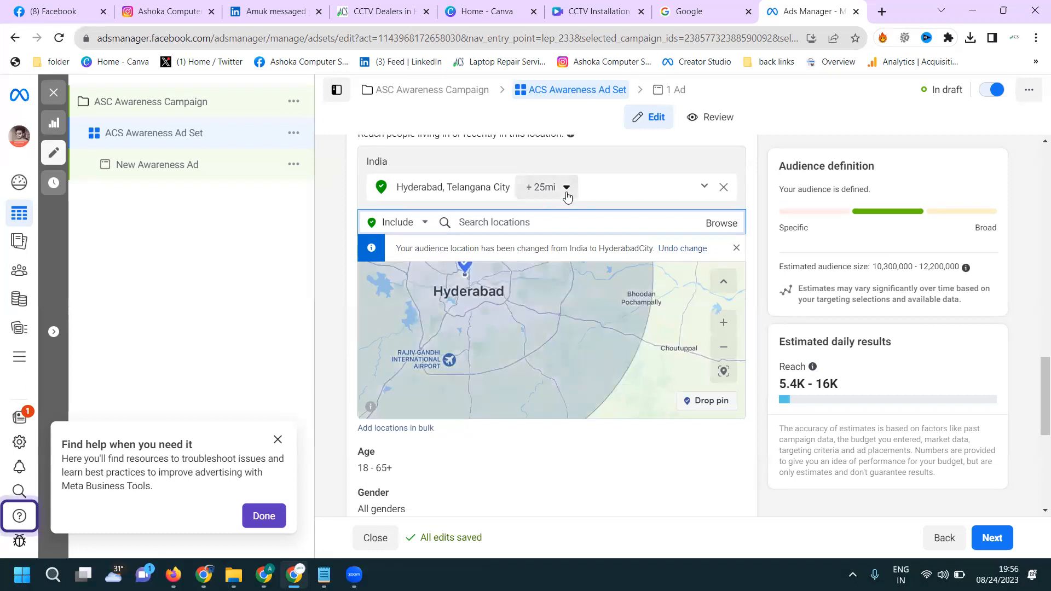
double_click(613, 279)
type("15")
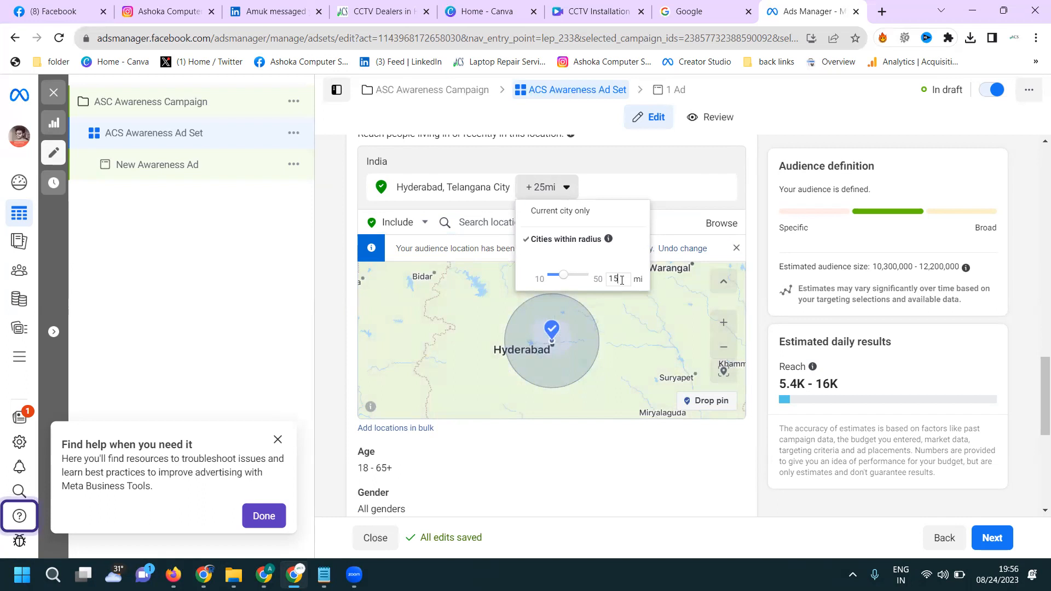
left_click(607, 343)
- Examine on the map which areas northwest of Hyderabad fall inside the targeting radius
scroll(591, 349, "up", 2)
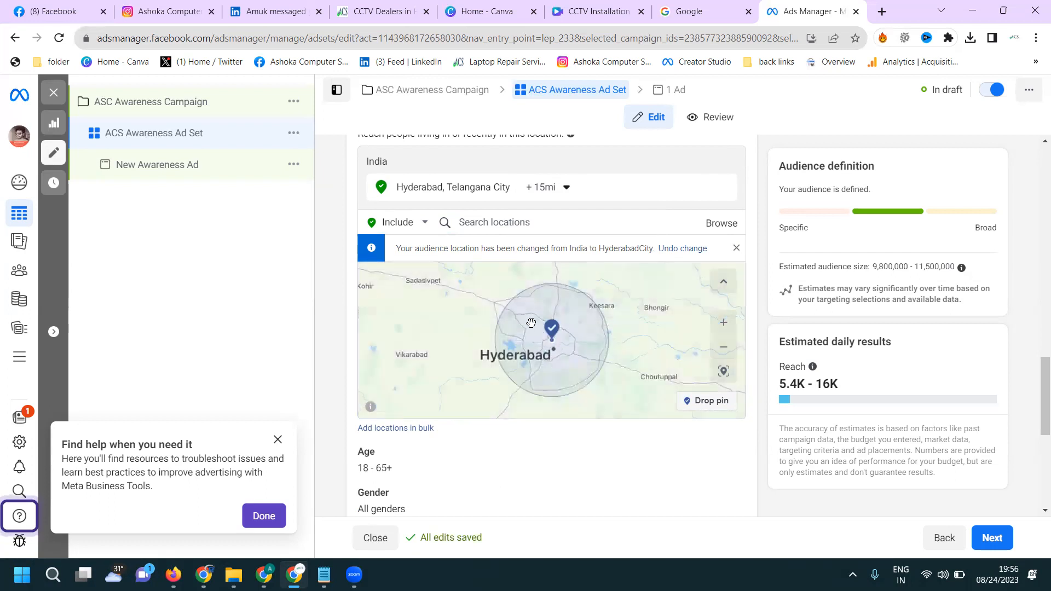
scroll(531, 323, "up", 3)
scroll(531, 323, "down", 3)
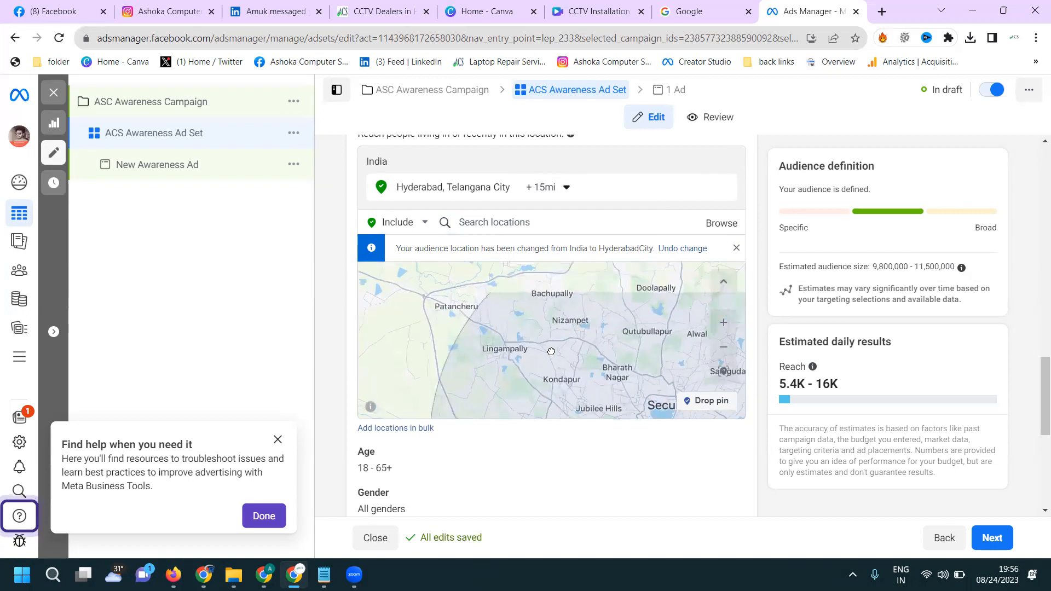
left_click_drag(554, 356, 499, 294)
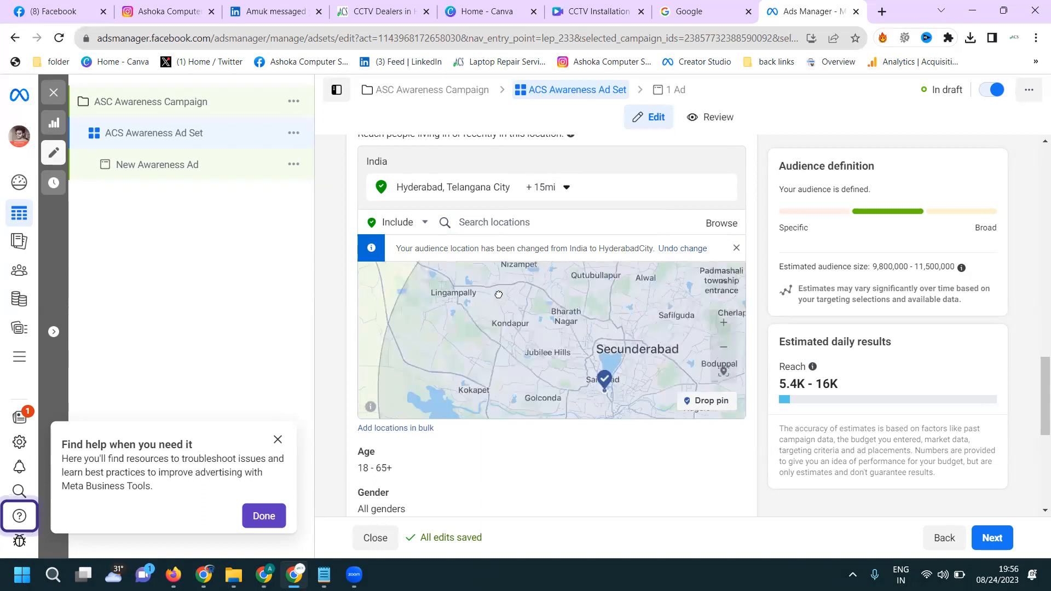
mouse_move(609, 389)
left_mouse_down()
mouse_move(598, 371)
mouse_move(601, 383)
left_mouse_up()
left_click_drag(543, 306, 551, 352)
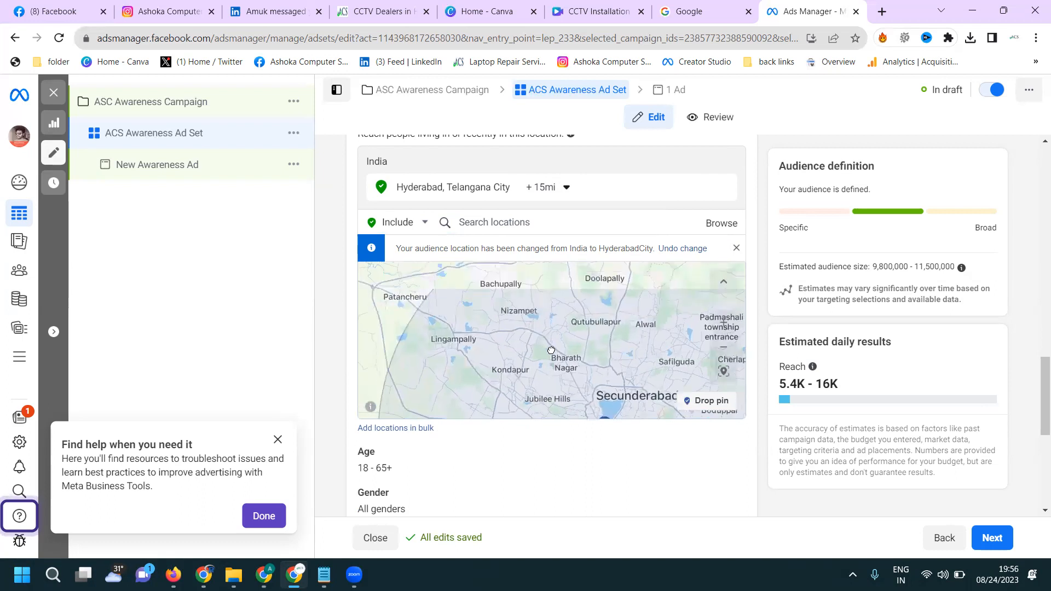
left_click_drag(530, 293, 570, 332)
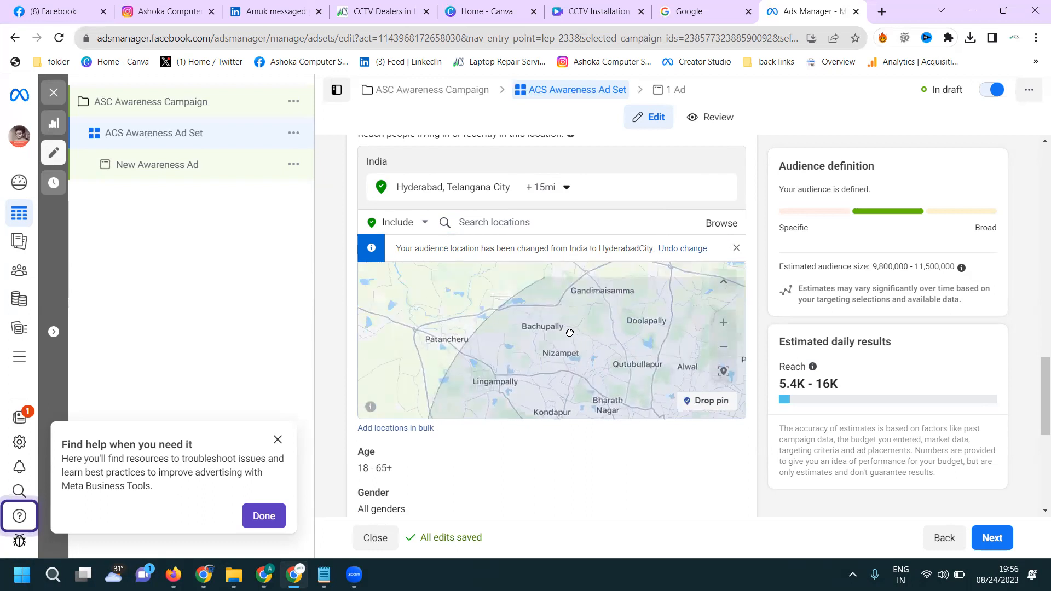
- Search the locations for Erragadda and include Erragadda Road, Hyderabad, Telangana, India as the audience location
left_click(523, 224)
type("e")
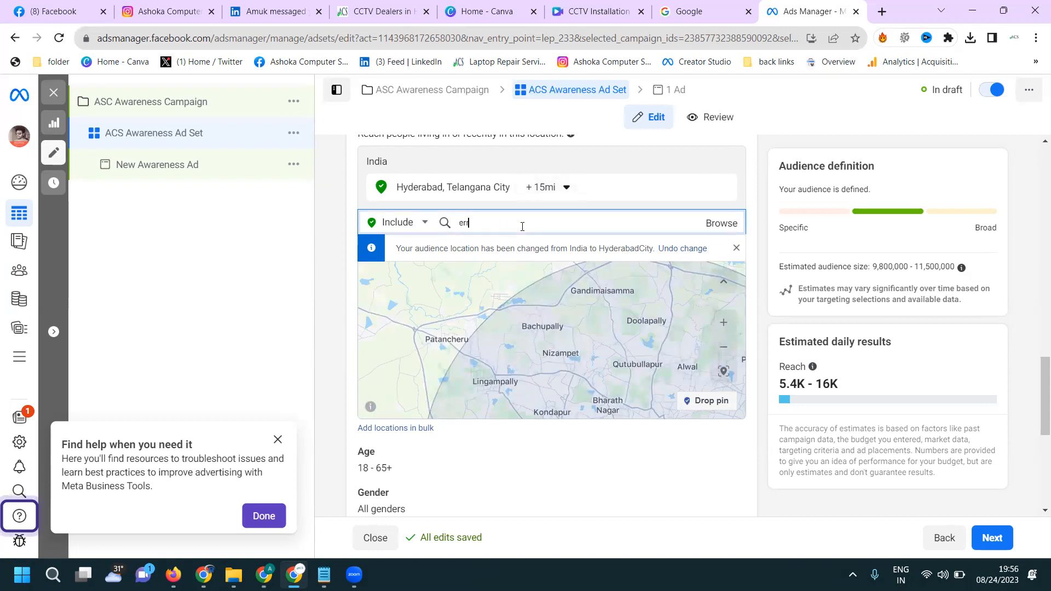
key("BackSpace")
type("eggagadda")
key("ctrl+a")
type("er")
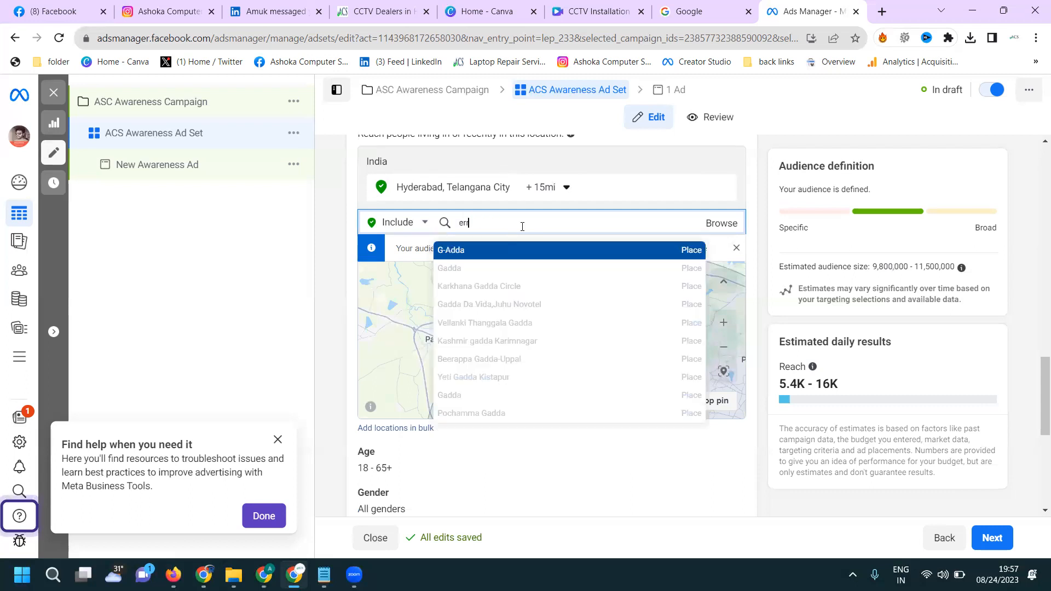
type("ra")
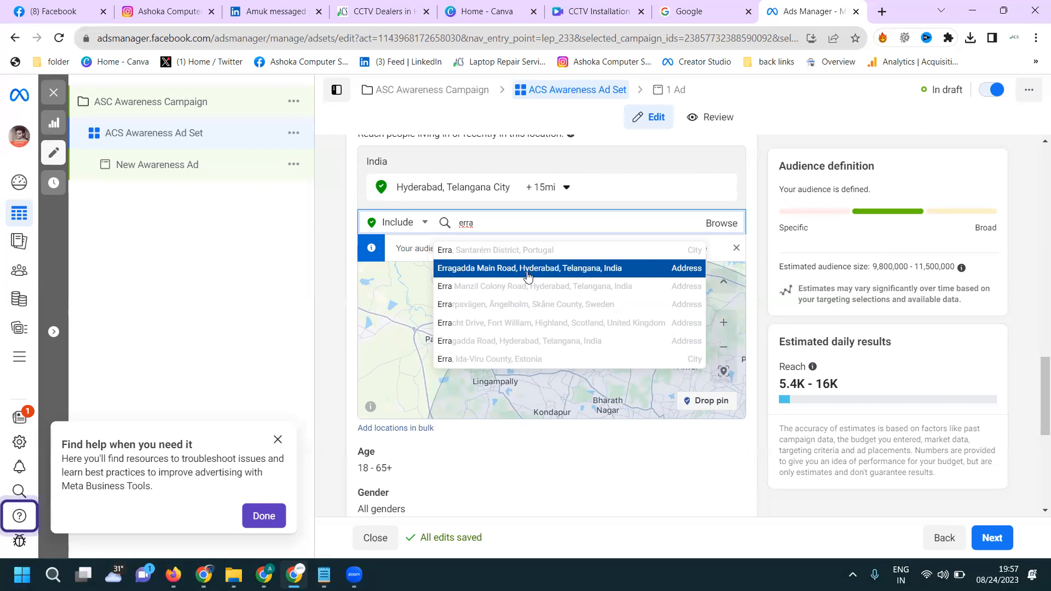
left_click(515, 342)
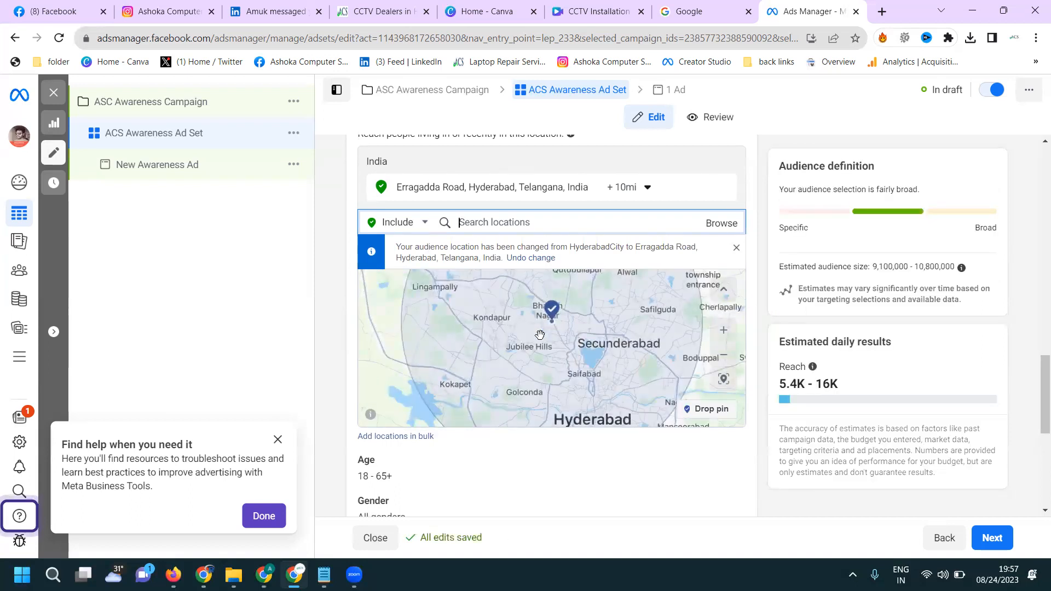
- Set the radius around Erragadda Road to 11 miles and check the northwestern coverage on the map
left_click(642, 193)
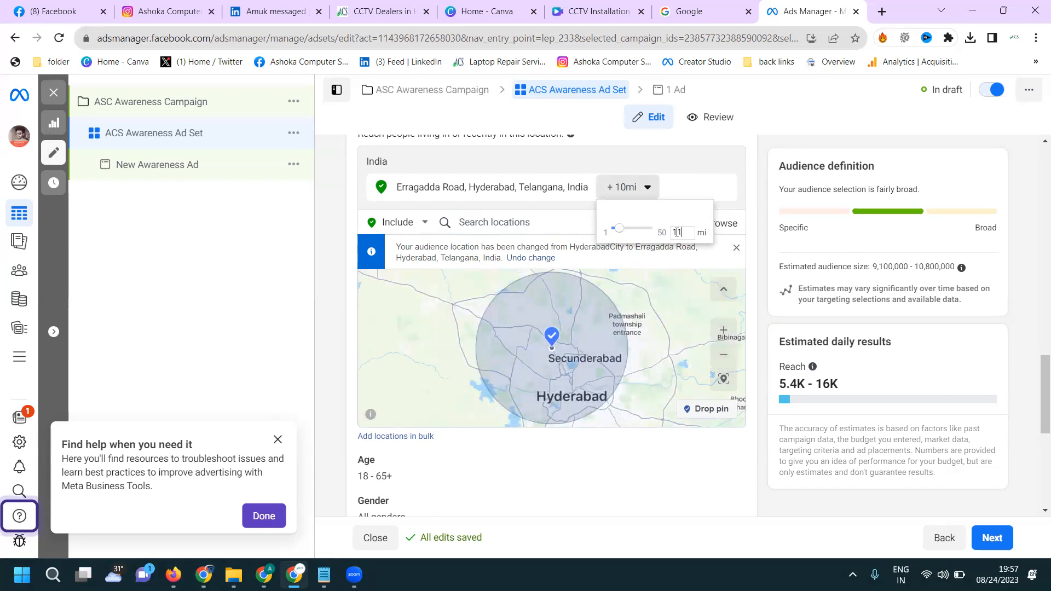
key("Return")
scroll(566, 340, "up", 3)
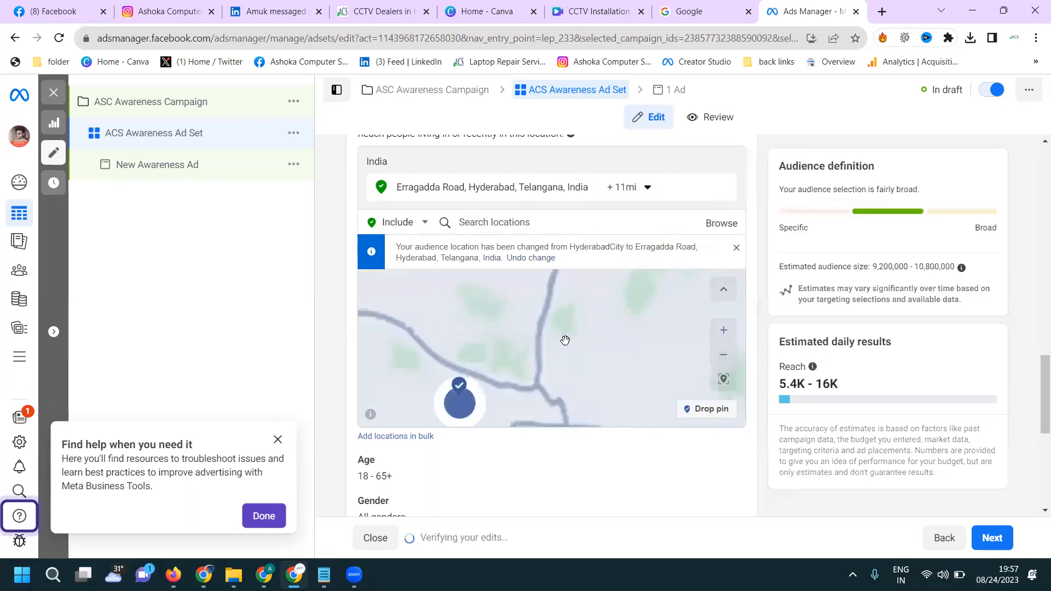
scroll(530, 318, "down", 2)
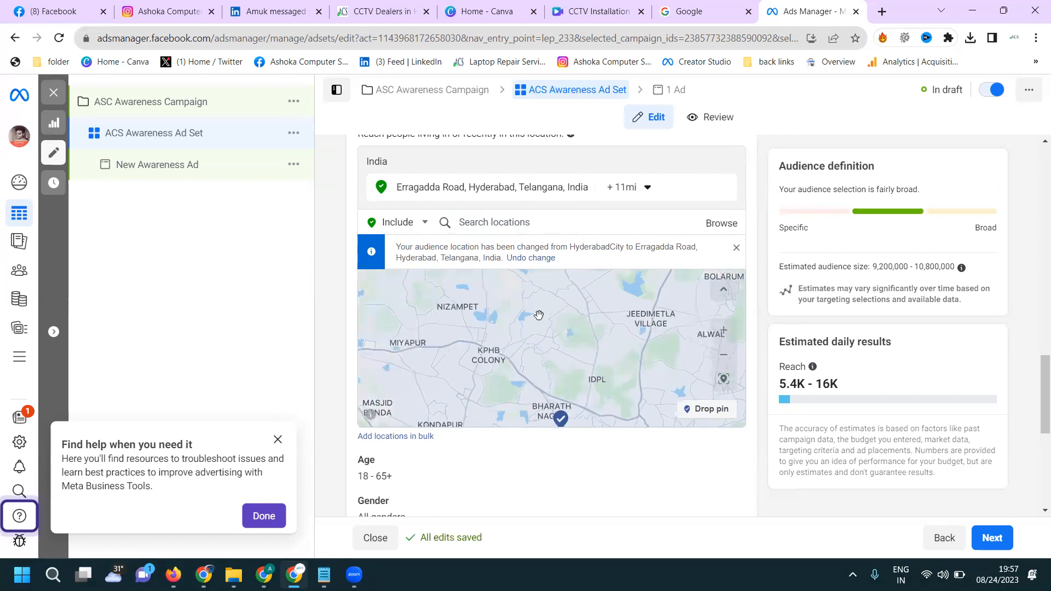
scroll(539, 315, "down", 2)
scroll(515, 301, "up", 4)
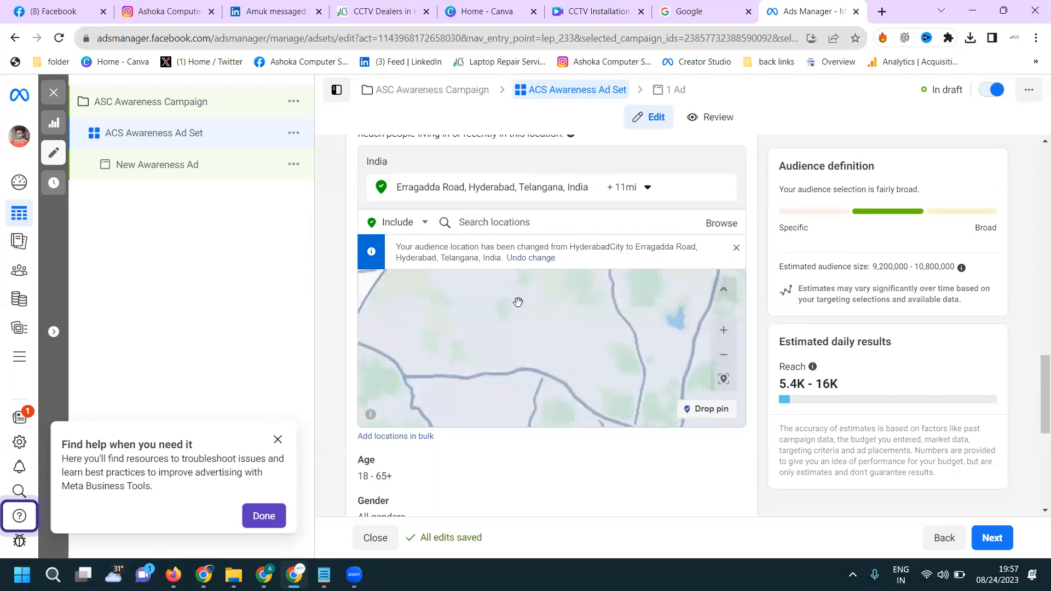
left_click_drag(486, 290, 525, 362)
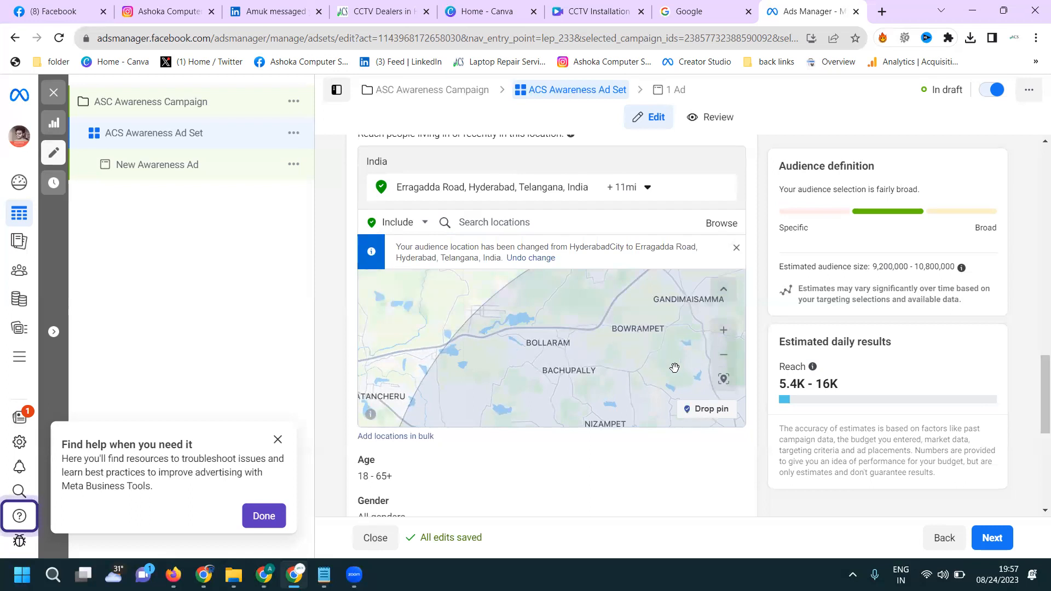
scroll(672, 364, "down", 3)
- Set the audience's age range to 23 through 45
scroll(674, 440, "down", 3)
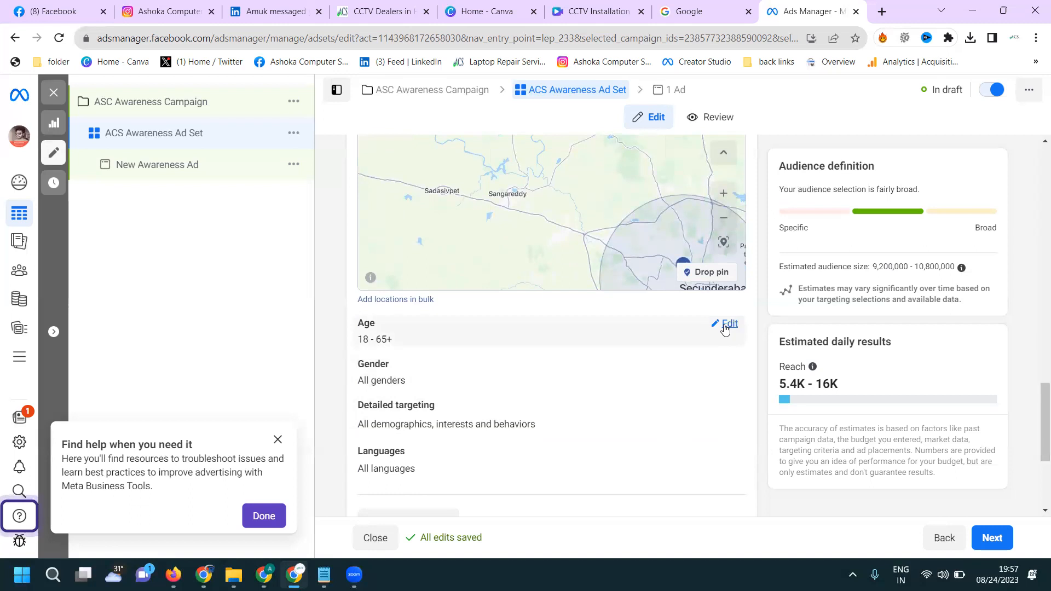
left_click(726, 325)
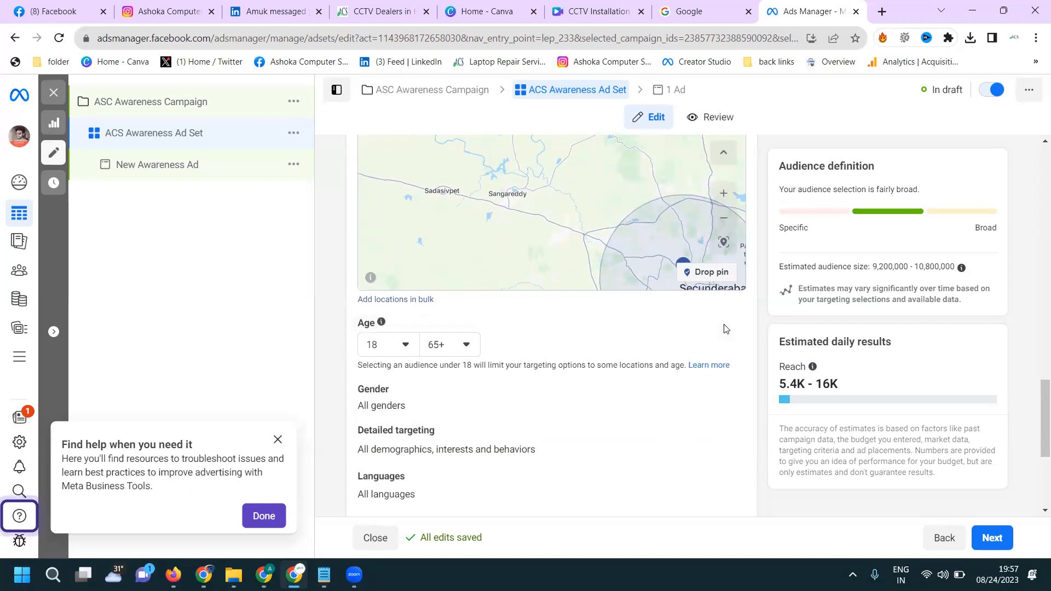
left_click(403, 349)
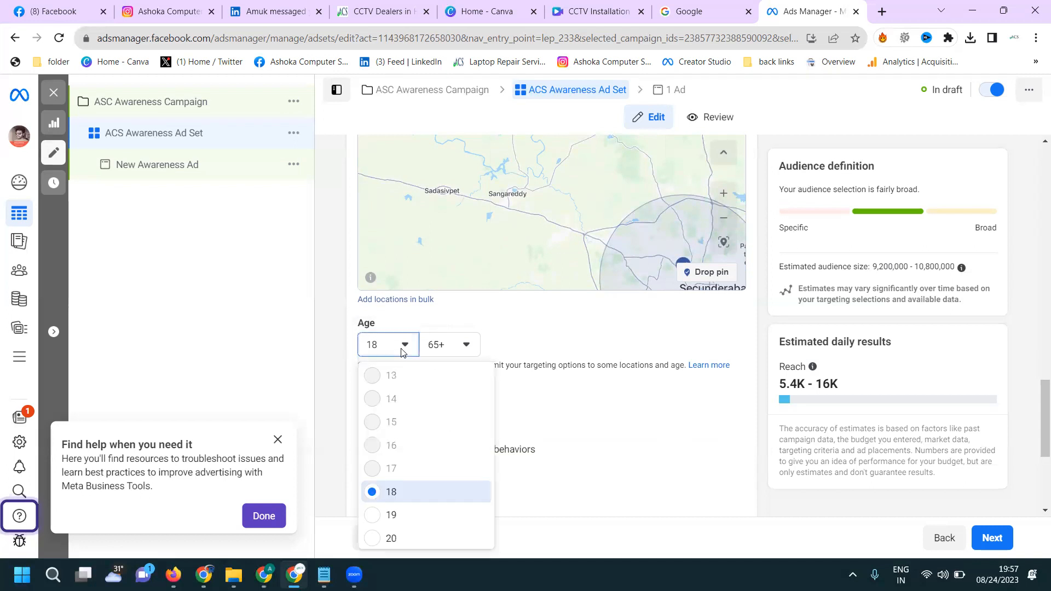
scroll(402, 412, "down", 3)
left_click(408, 411)
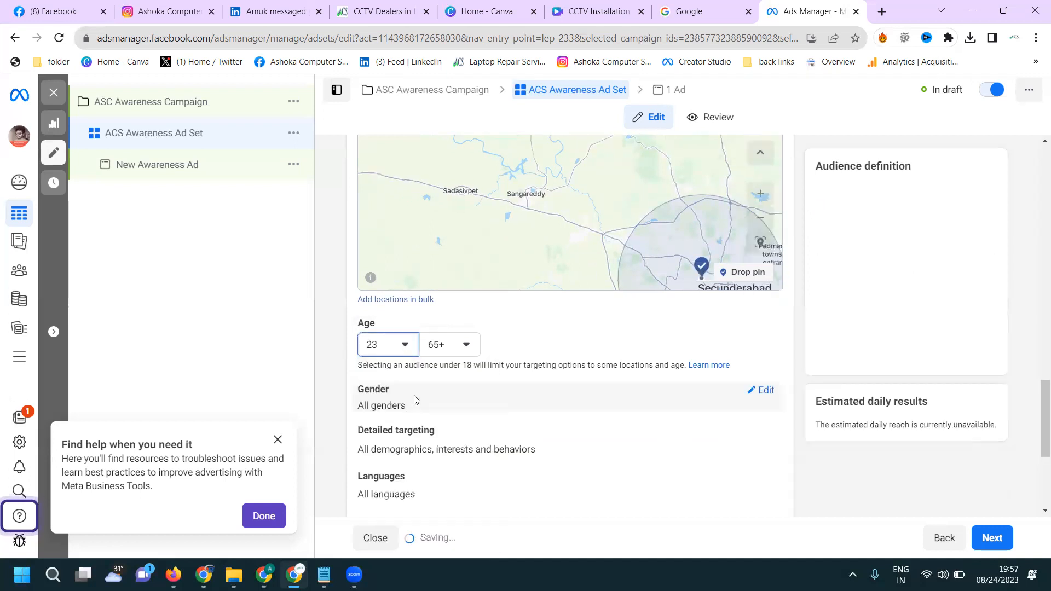
left_click(457, 347)
scroll(459, 413, "up", 5)
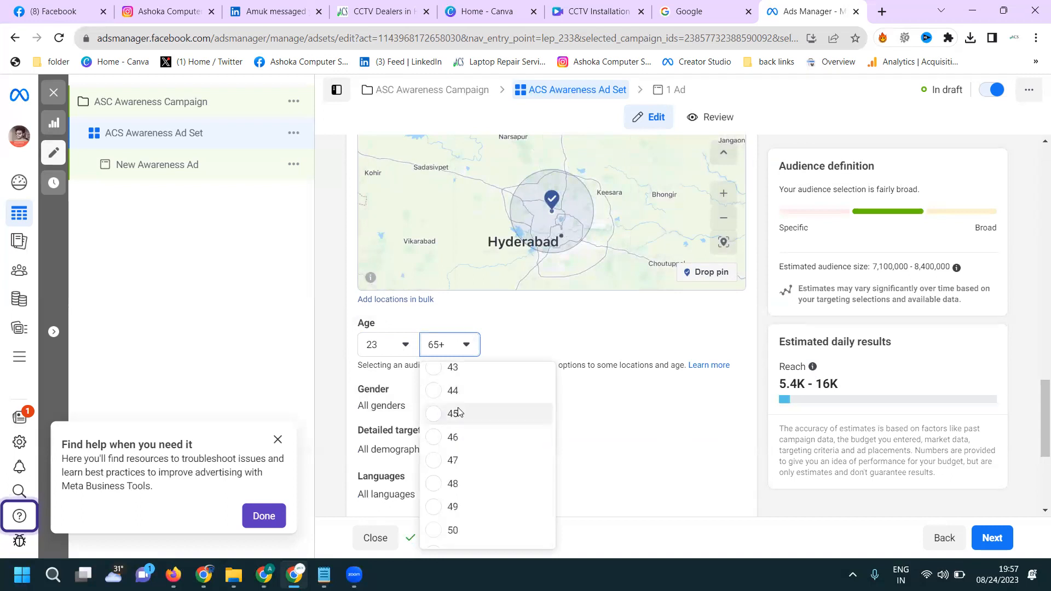
left_click(453, 413)
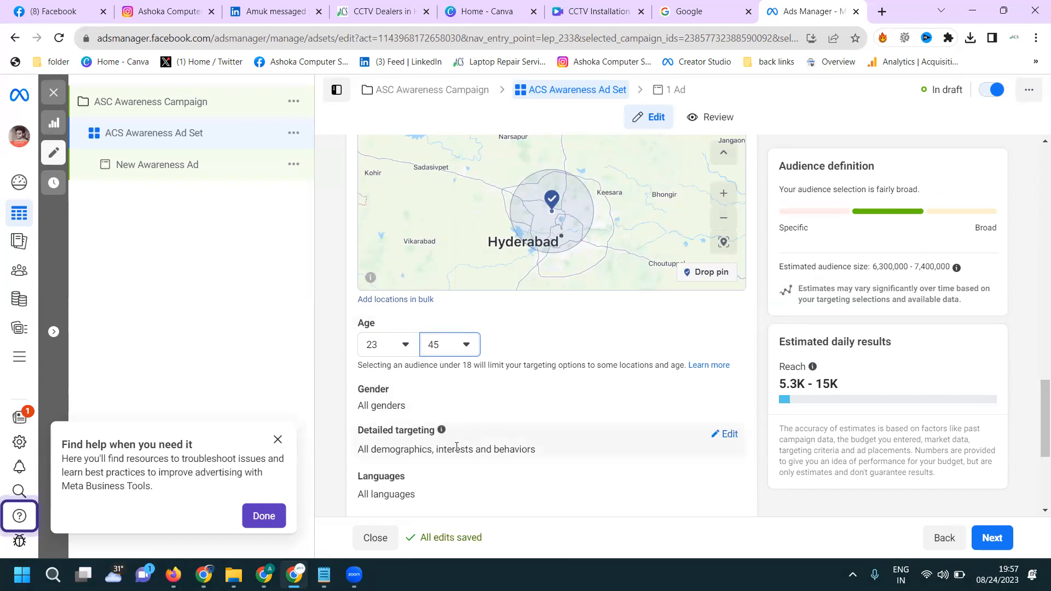
- Raise the audience's maximum age to 50
scroll(452, 377, "down", 1)
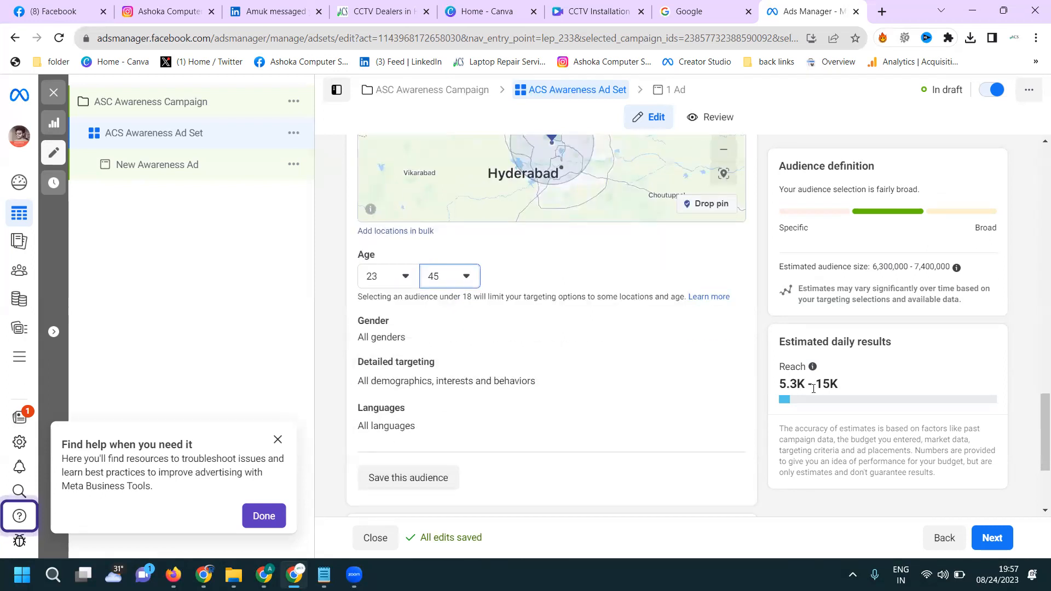
left_click(469, 277)
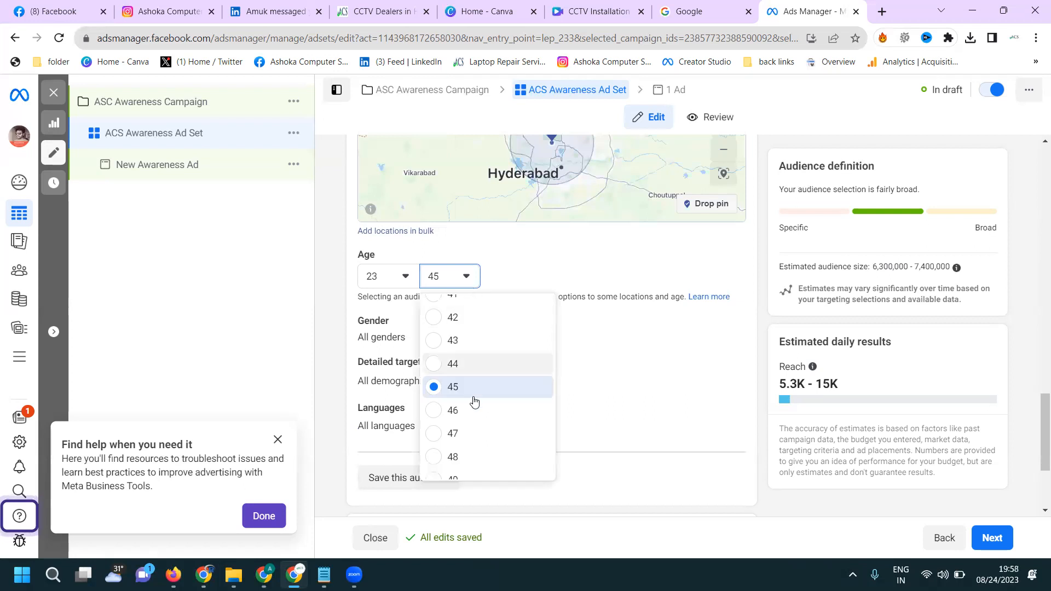
scroll(472, 449, "down", 1)
left_click(473, 444)
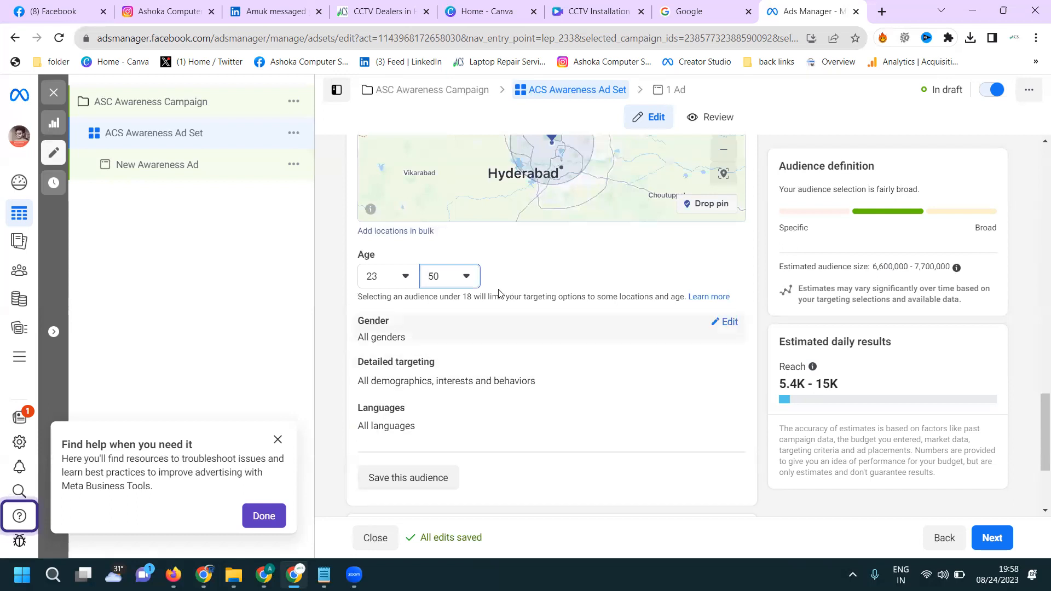
- Set the audience's maximum age to 44
left_click(467, 280)
scroll(470, 350, "up", 1)
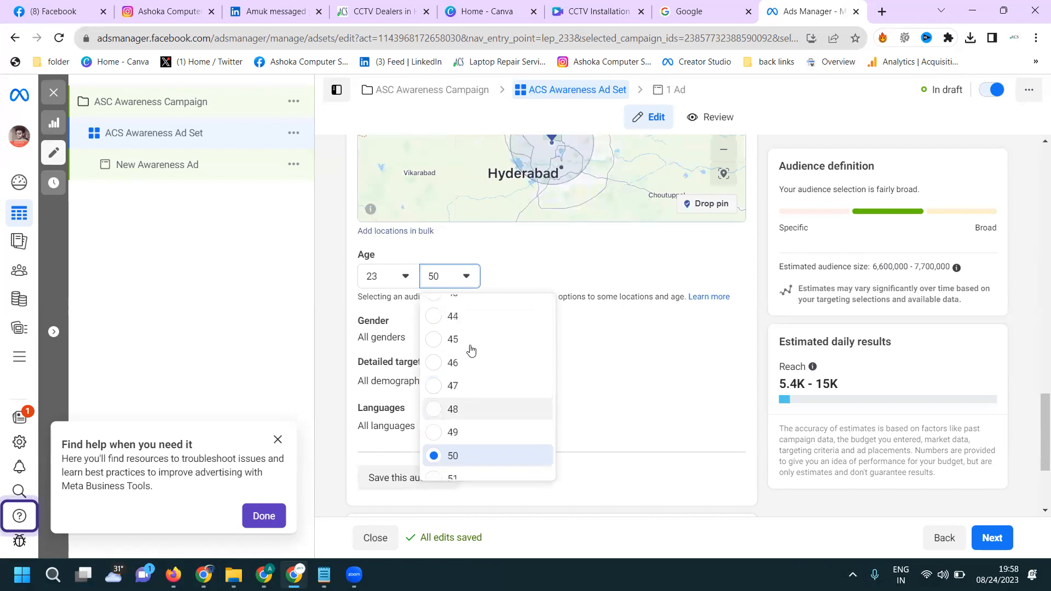
left_click(471, 316)
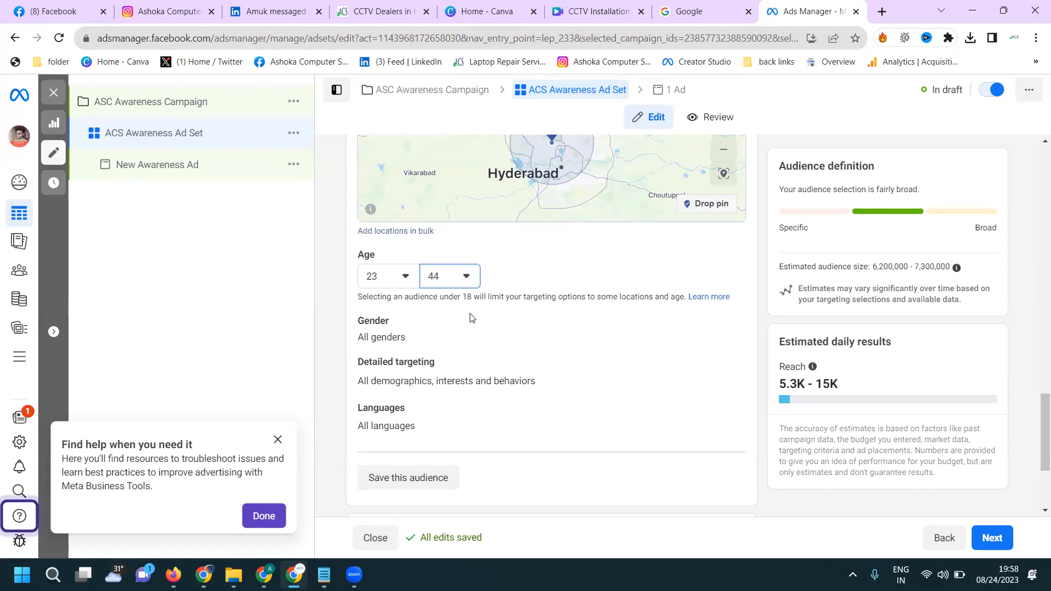
- Set the audience's minimum age to 21
left_click(394, 284)
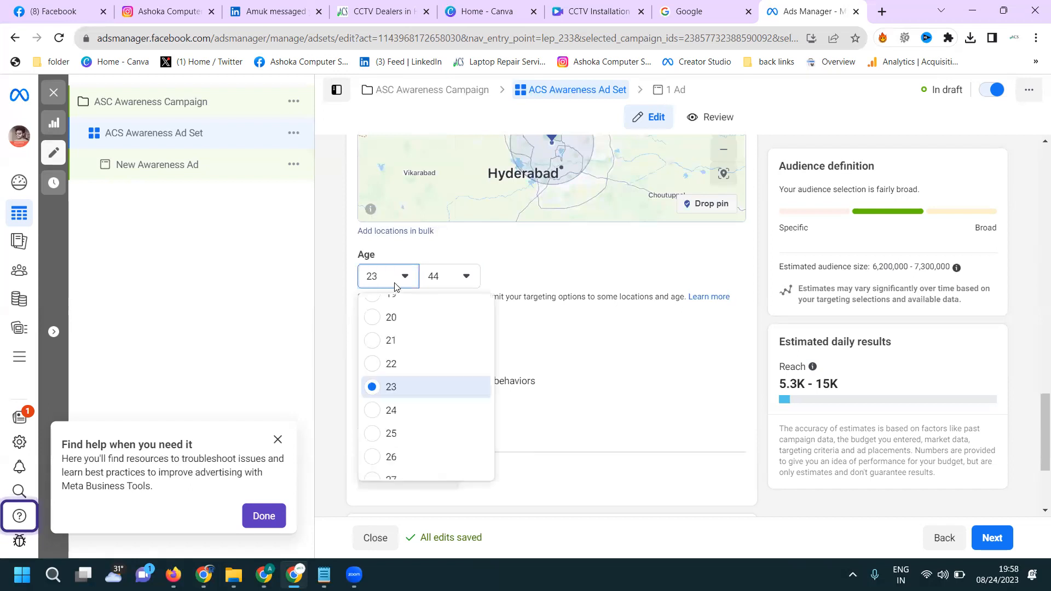
left_click(393, 340)
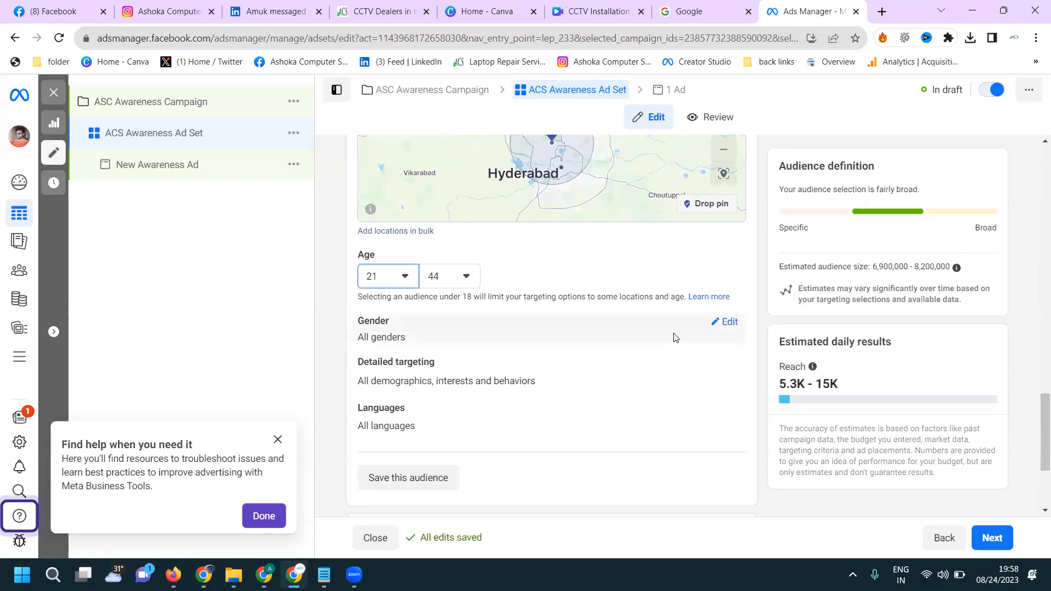
- Switch the ad set to manual placements and review its platforms and individual placements
scroll(668, 336, "down", 1)
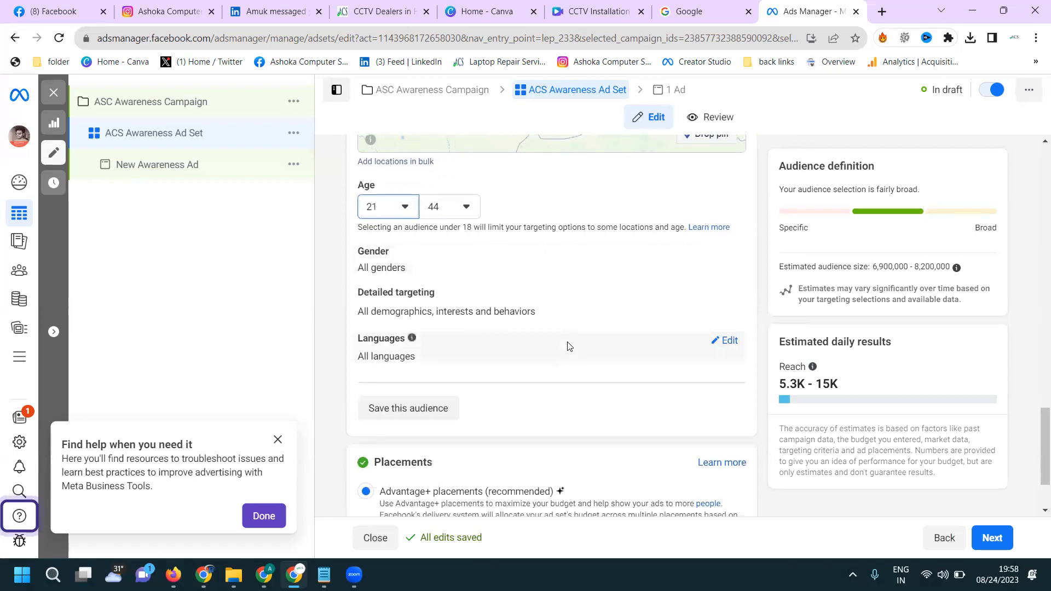
scroll(548, 353, "down", 2)
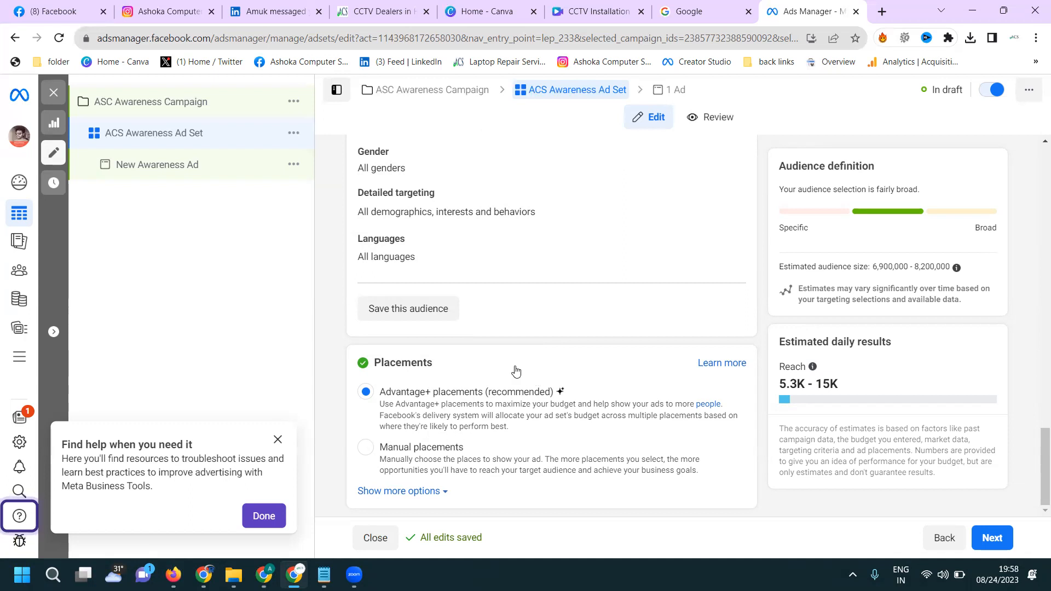
scroll(601, 281, "down", 3)
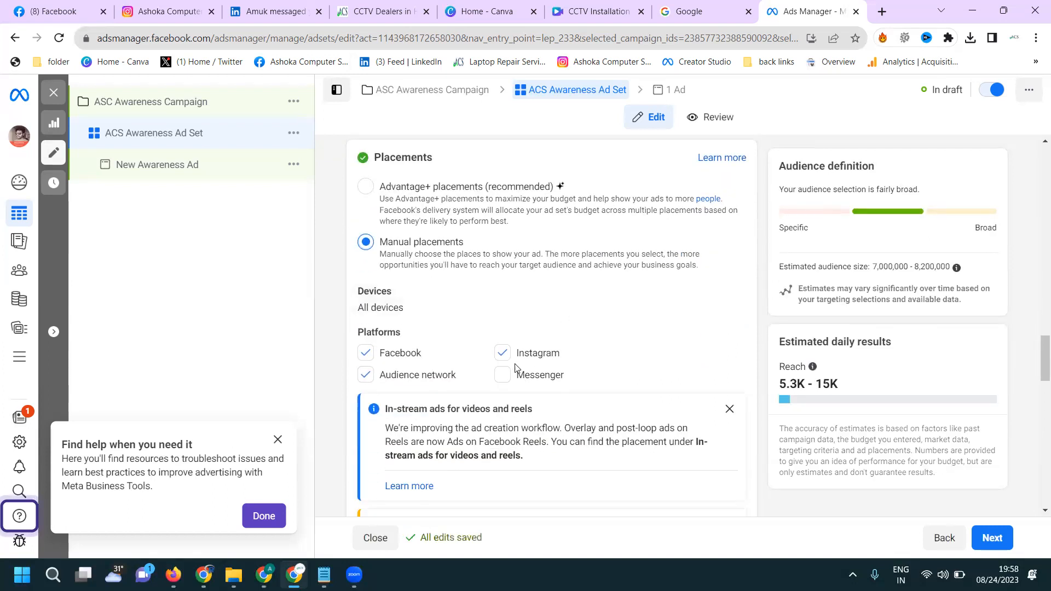
left_click(502, 374)
scroll(559, 333, "down", 5)
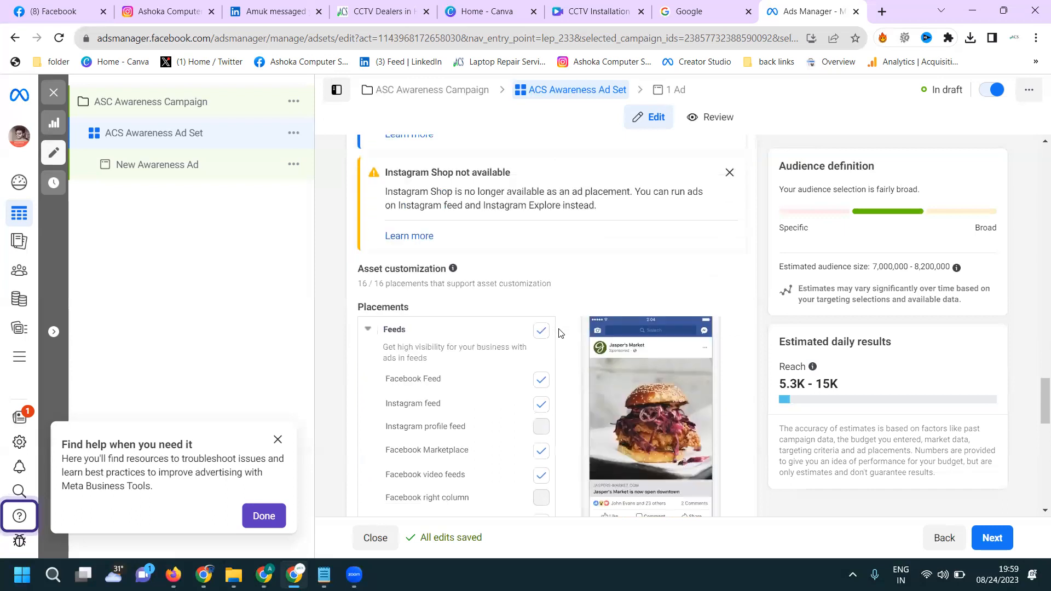
scroll(560, 333, "down", 10)
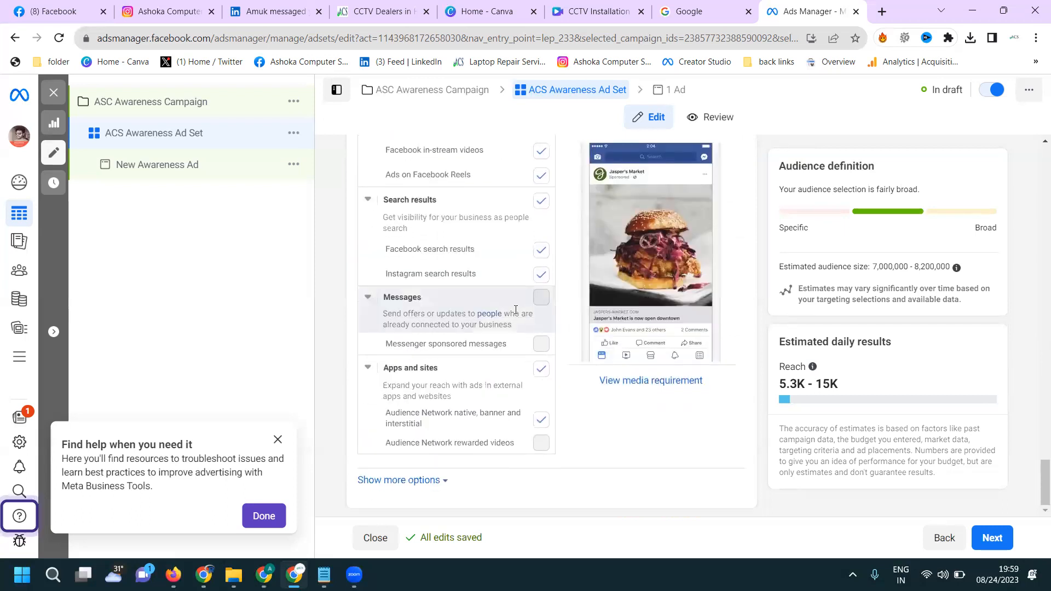
- Continue to the ad level and rename the ad as ACS Awareness Ad
left_click(1000, 539)
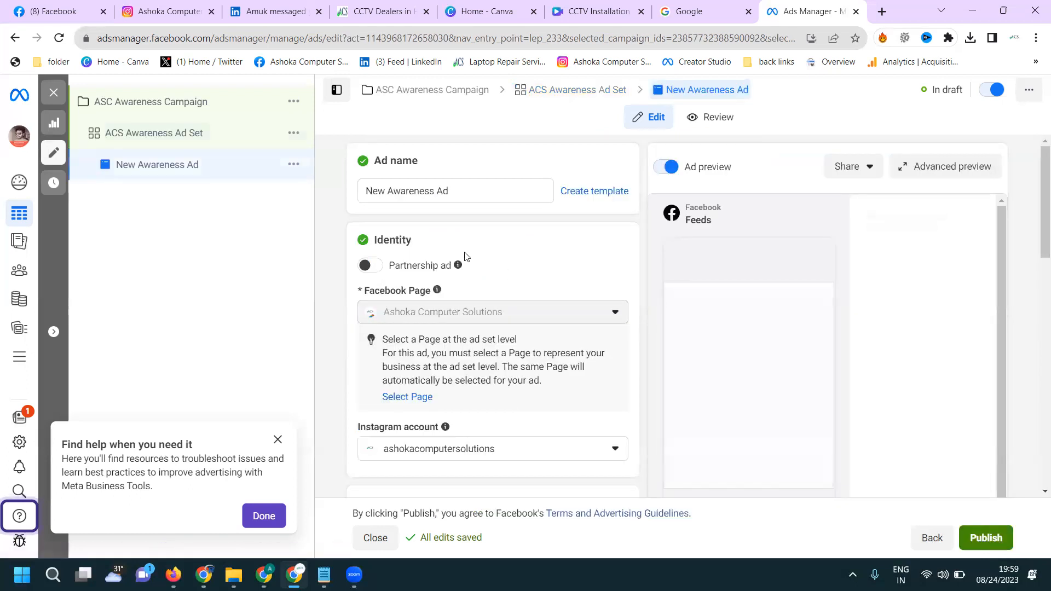
double_click(372, 190)
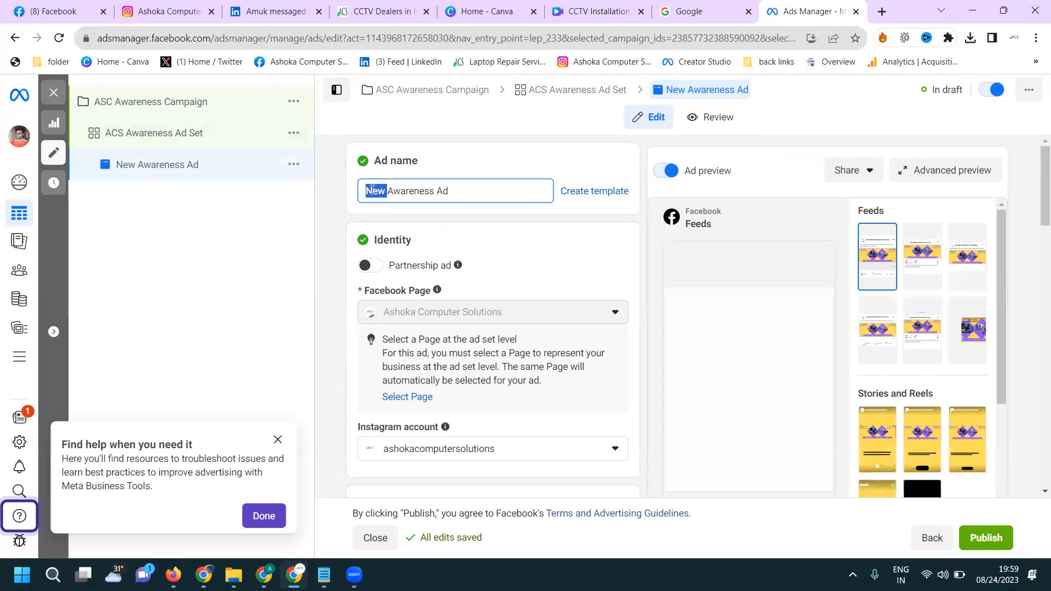
type("ACS")
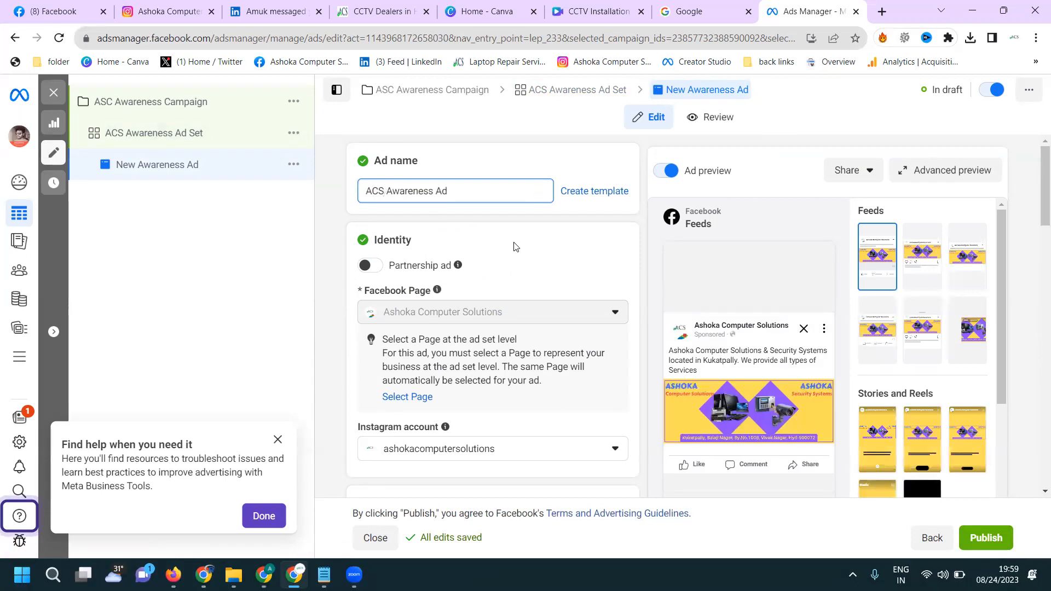
- Change the ad setup from creating a new ad to using an existing post
scroll(514, 243, "down", 3)
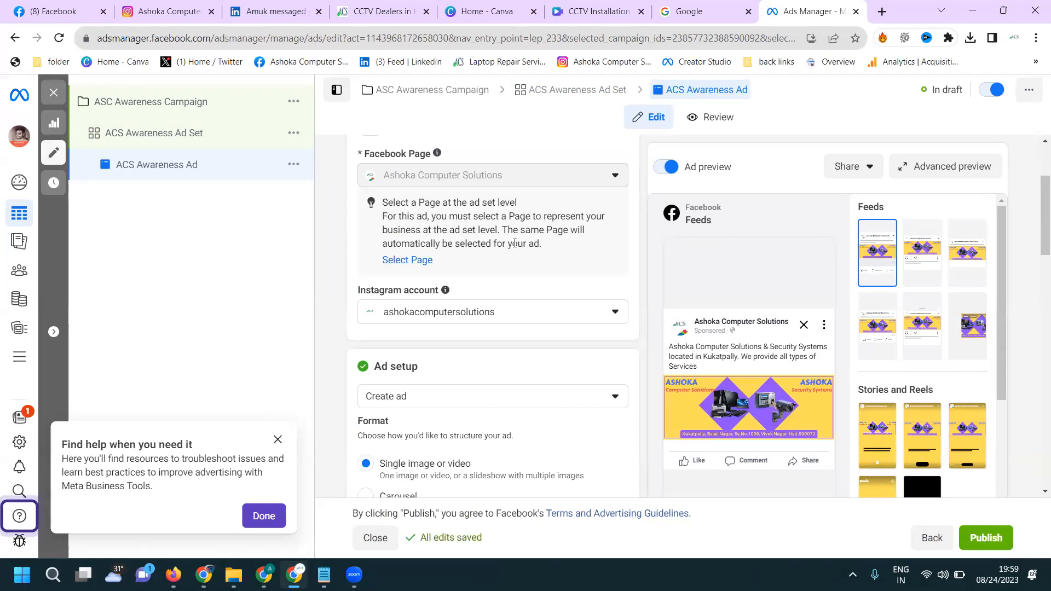
scroll(523, 258, "down", 4)
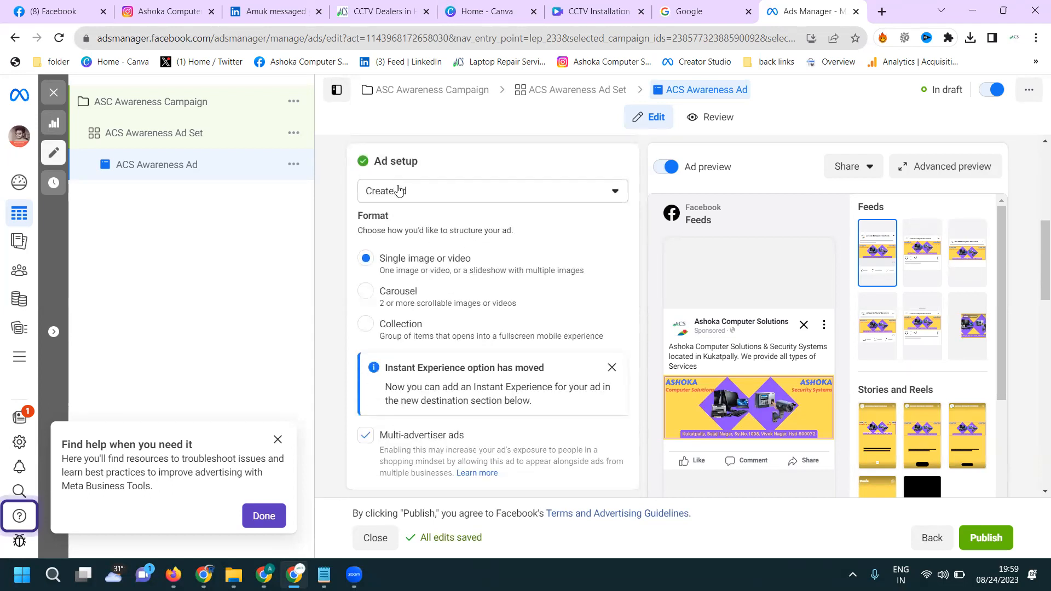
left_click(399, 192)
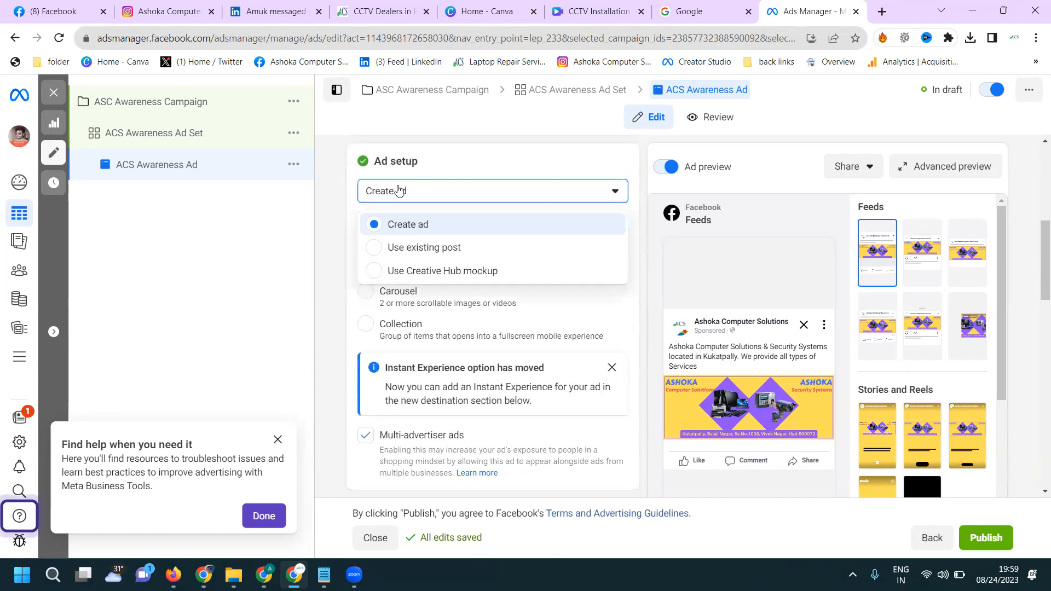
left_click(402, 249)
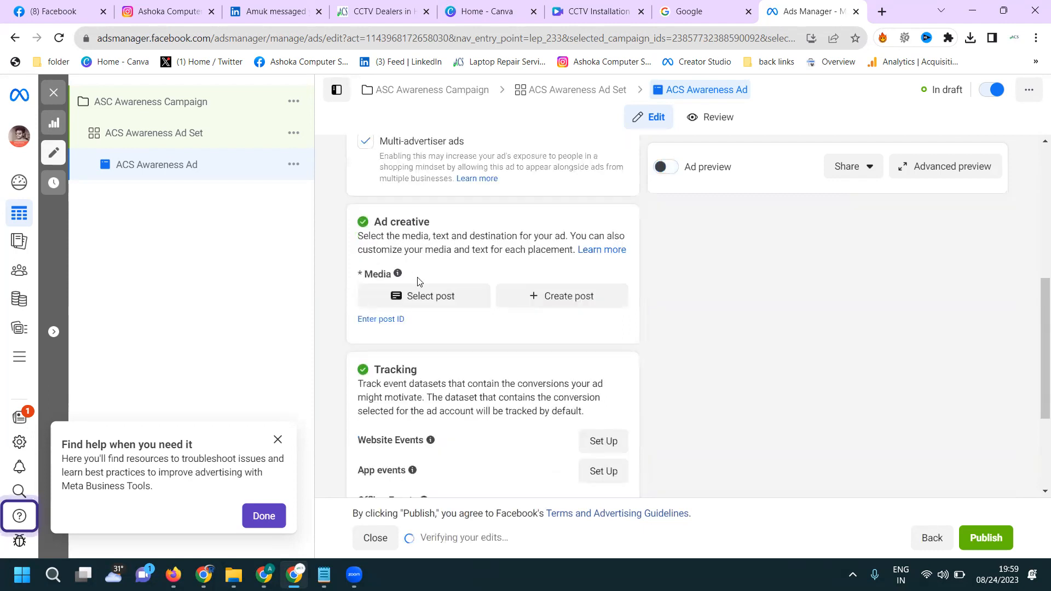
- Select the Instagram reel about CCTV camera installation services in Financial District, Nanakaramguda as the ad's post
left_click(420, 300)
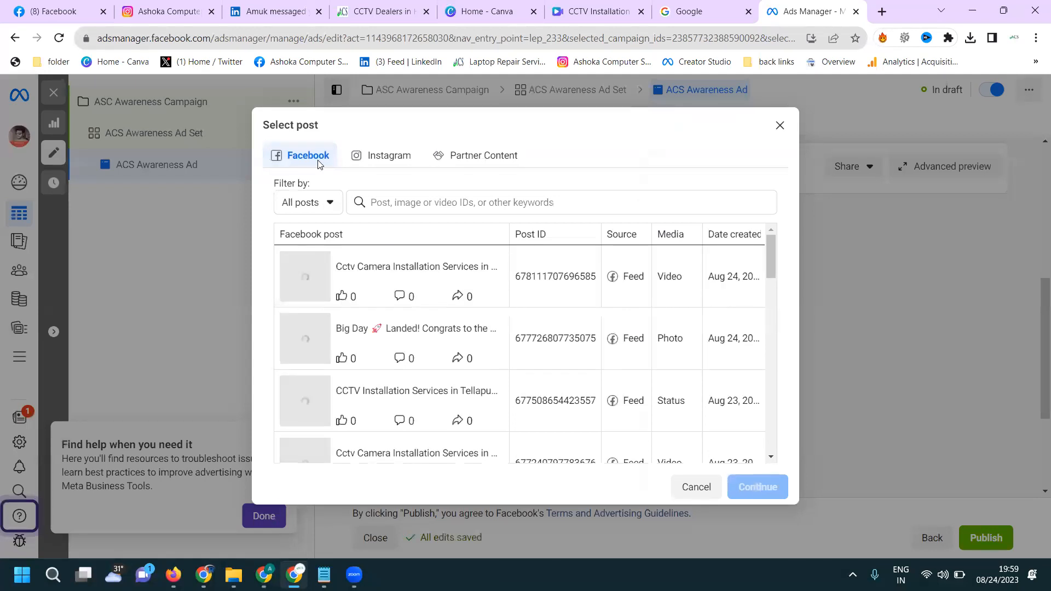
left_click(373, 155)
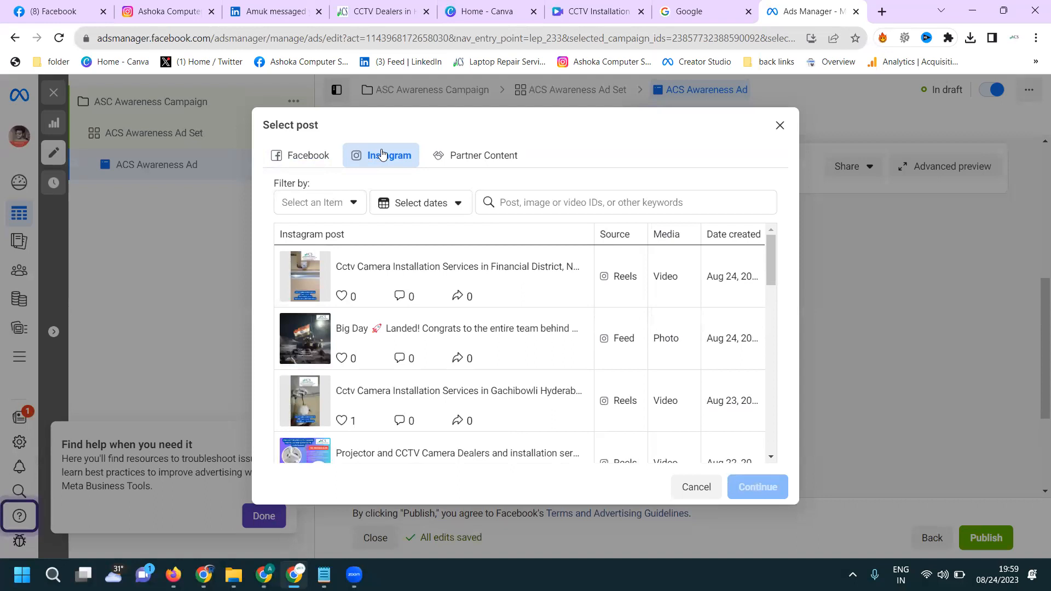
left_click(412, 274)
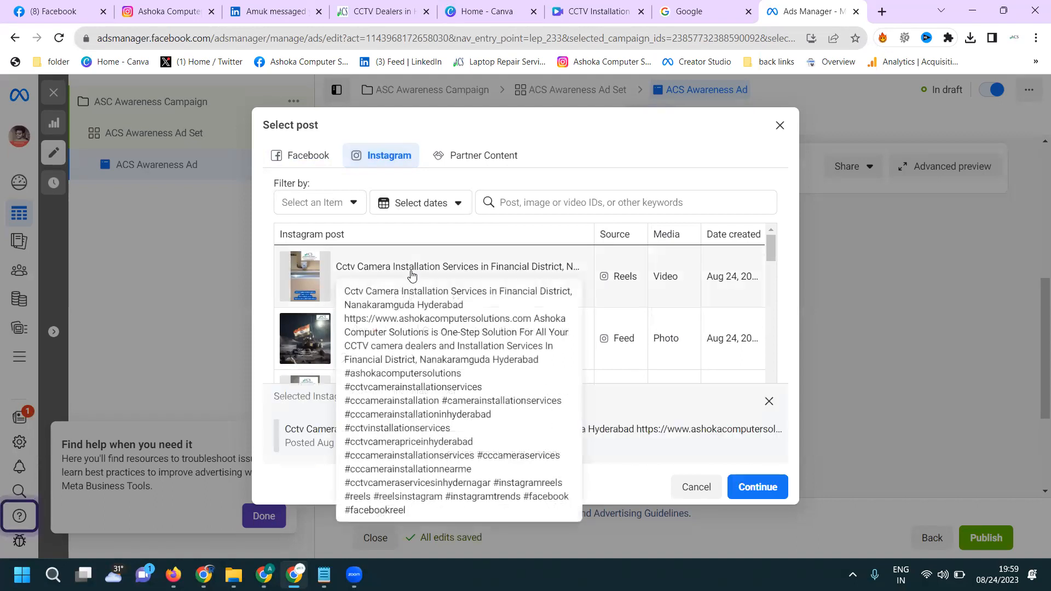
left_click(766, 490)
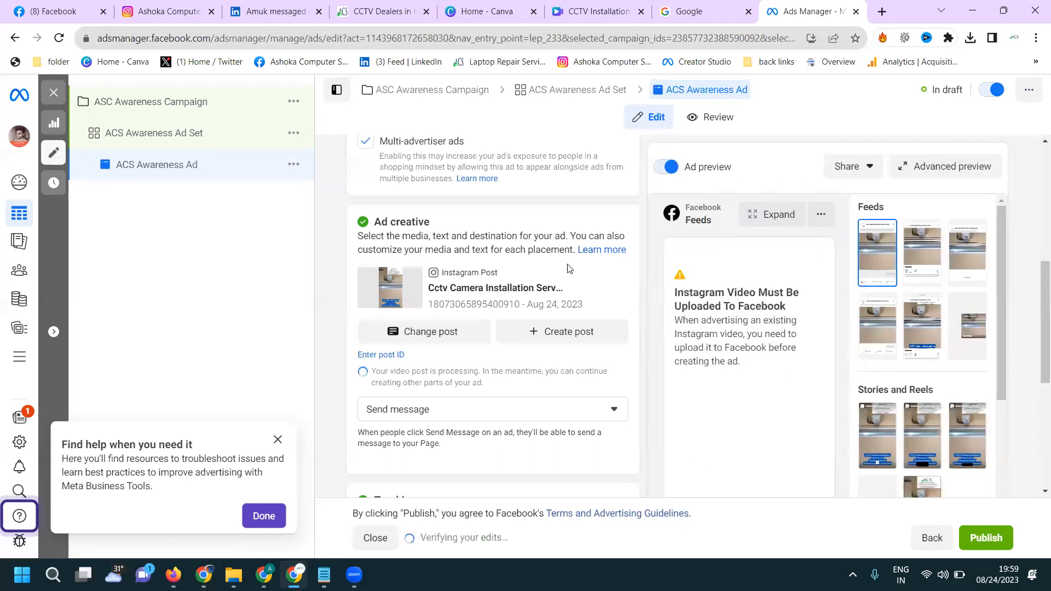
- Set the Instagram post's call to action to Learn more
scroll(543, 285, "down", 3)
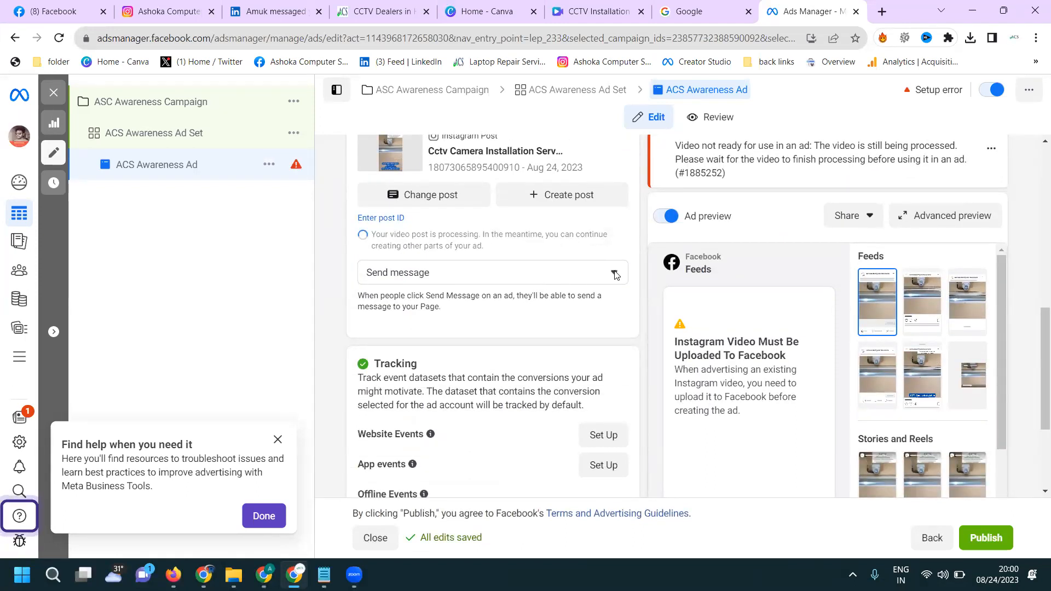
left_click(615, 275)
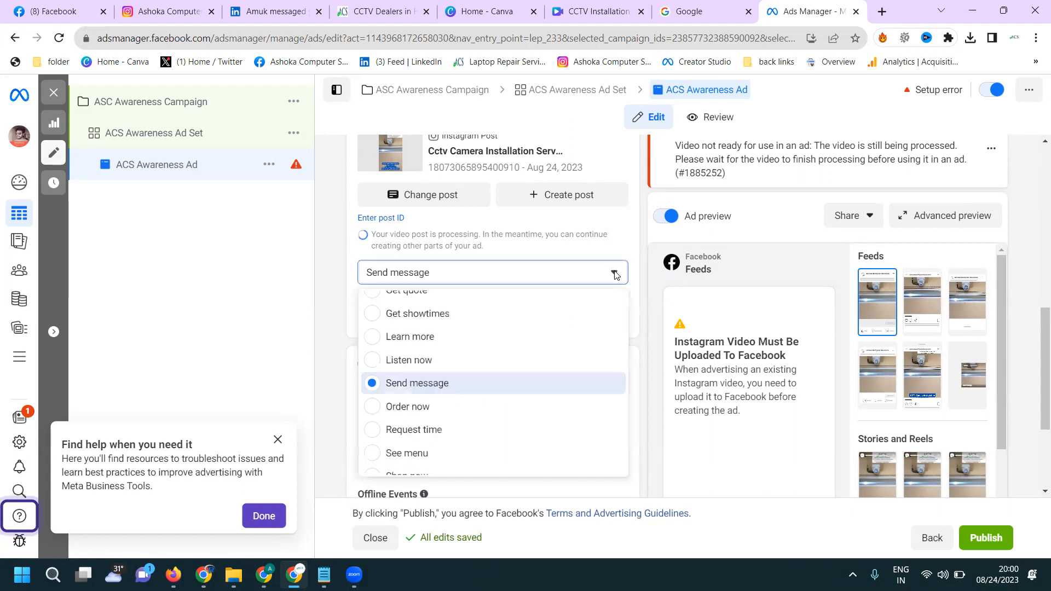
left_click(502, 340)
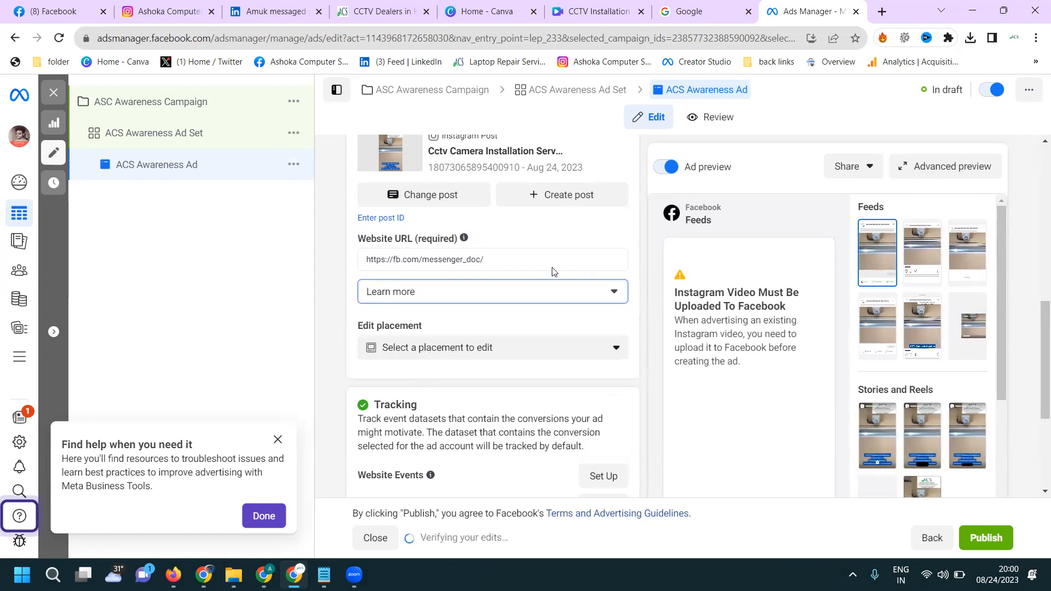
left_click(372, 11)
left_click(368, 34)
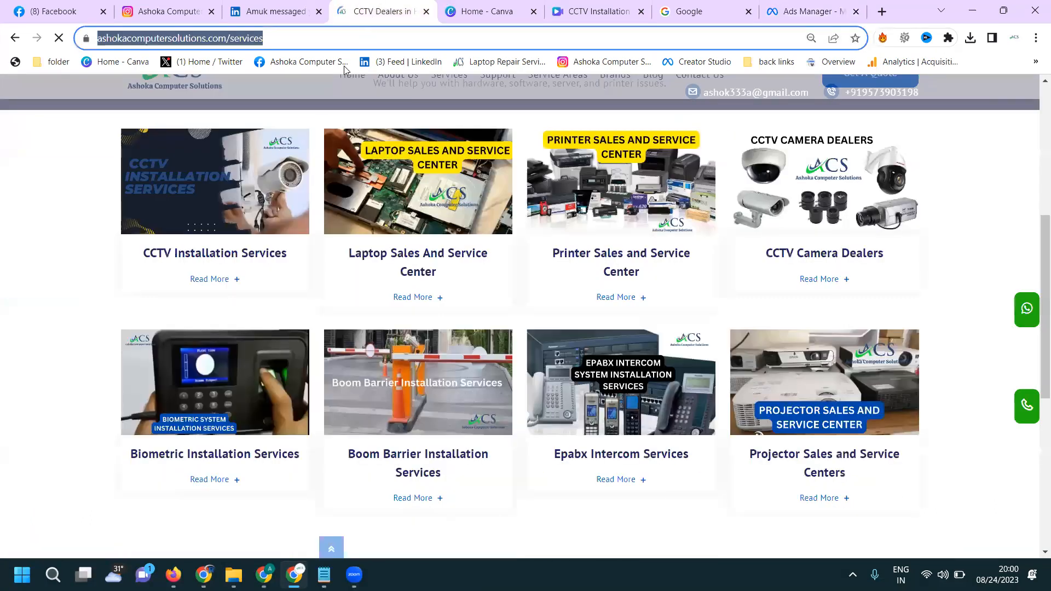
left_click(350, 100)
left_click(489, 41)
key("ctrl+c")
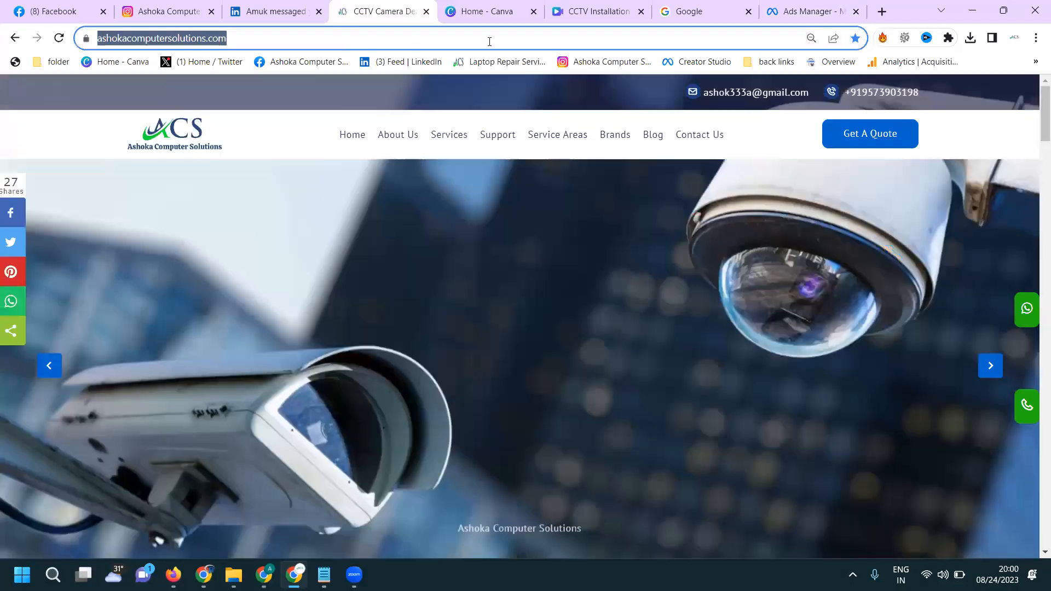
left_click(788, 13)
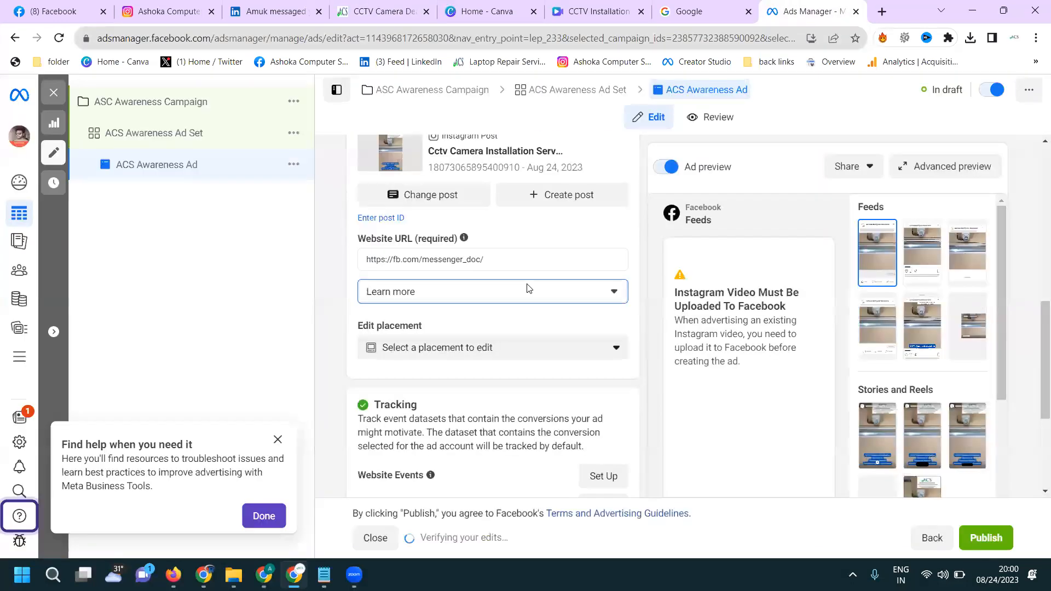
left_click(512, 259)
key("ctrl+a")
key("ctrl+v")
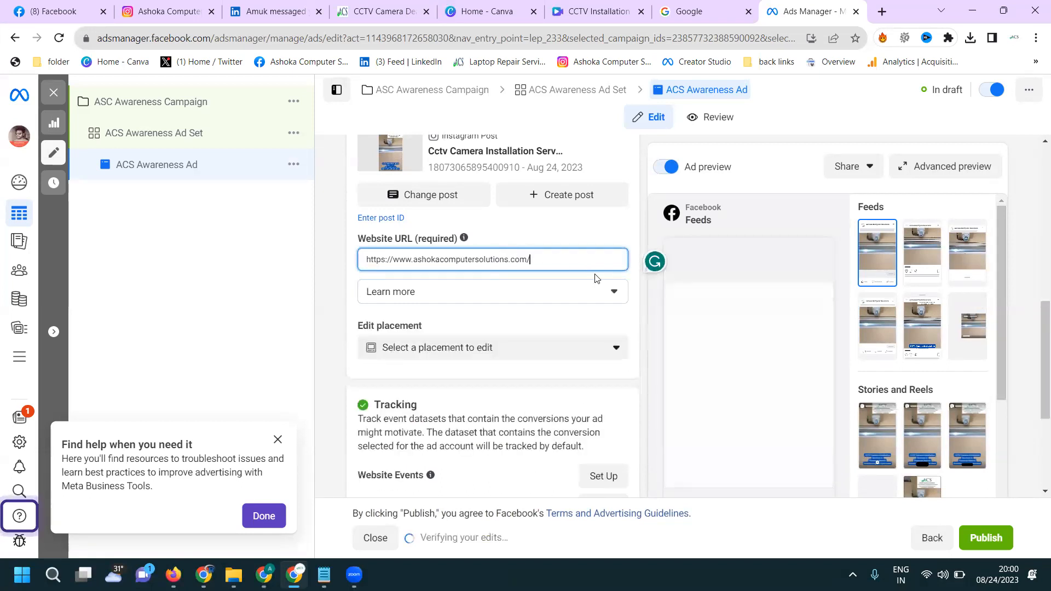
- Check how the Instagram reel ad renders across the placements in the advanced preview
left_click(909, 168)
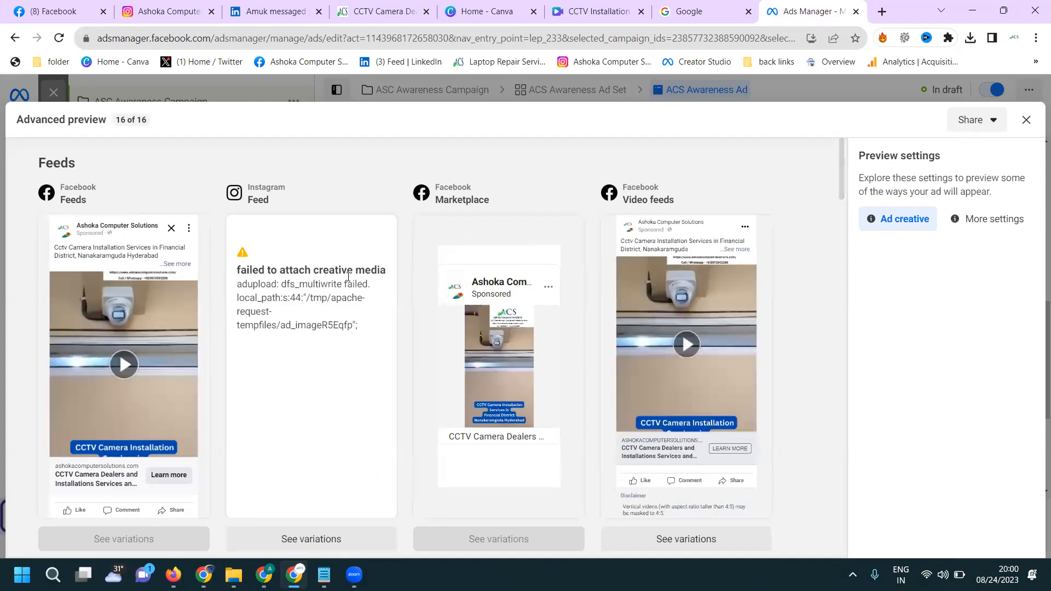
scroll(349, 277, "down", 5)
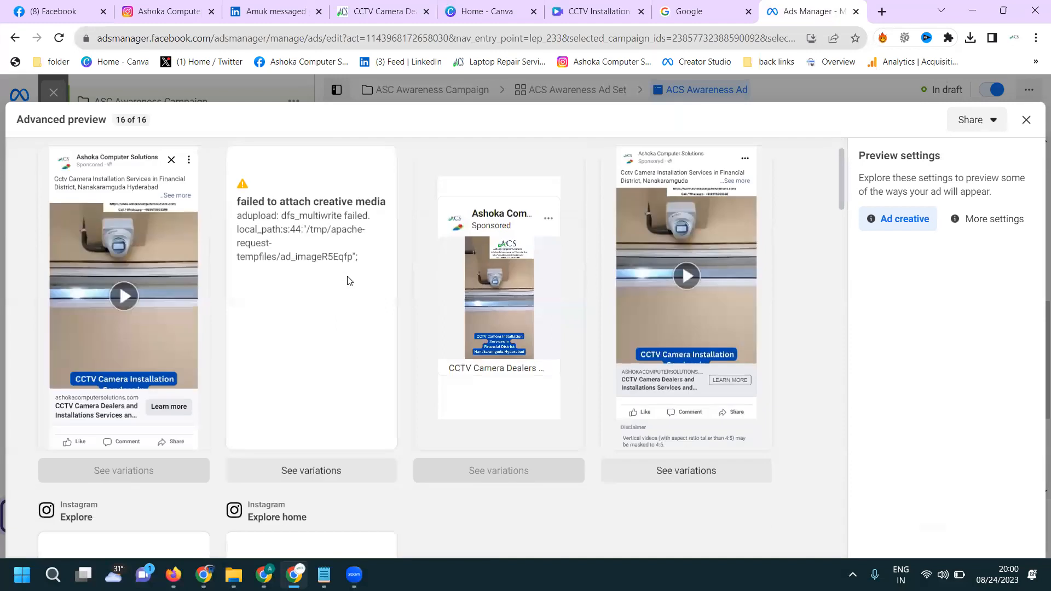
scroll(347, 274, "down", 1)
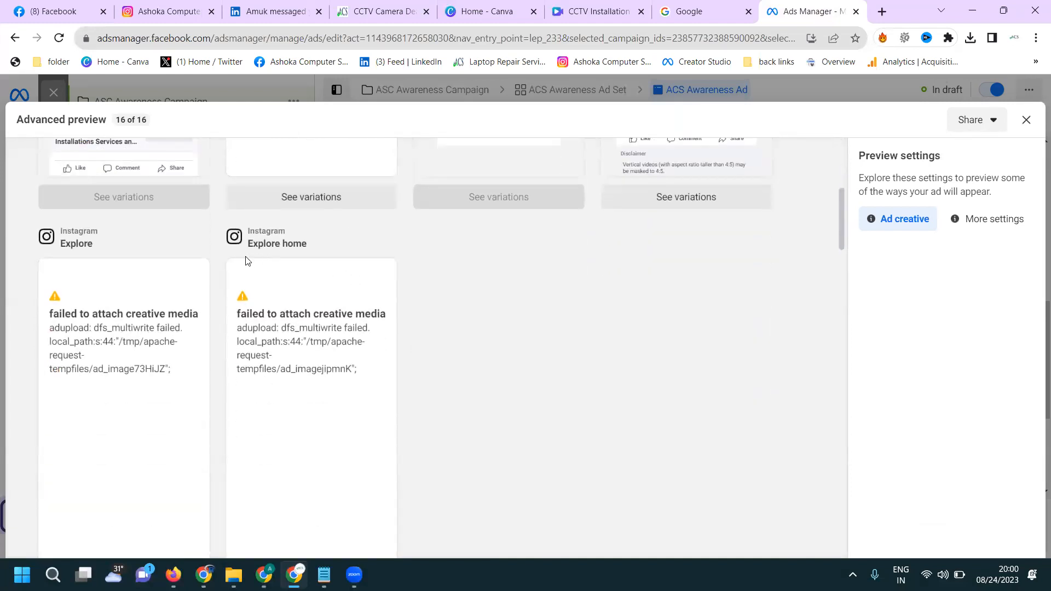
left_click(1026, 120)
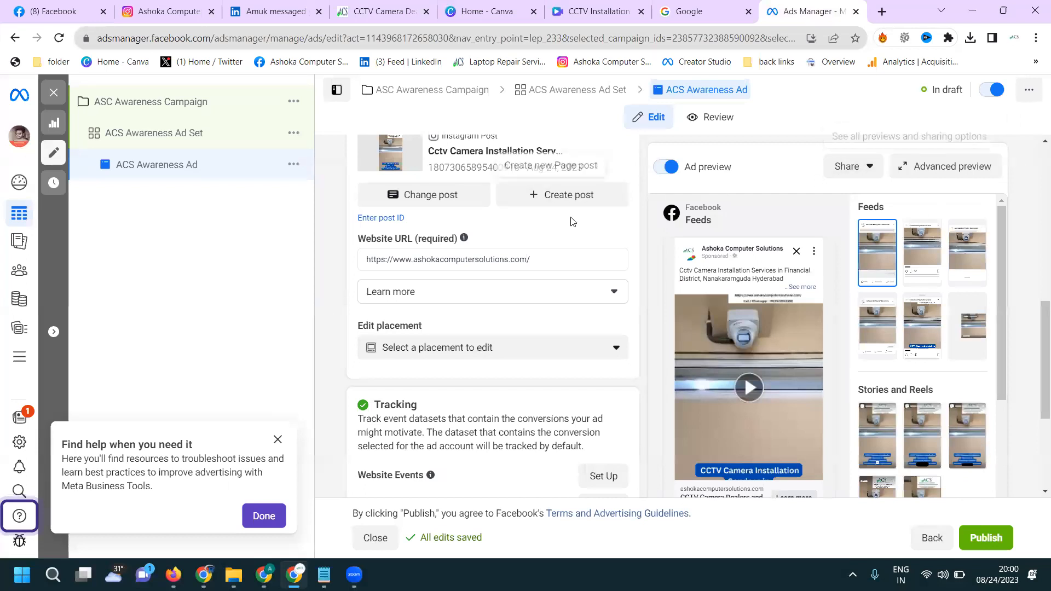
- Replace the ad's Instagram post with the Facebook video post about CCTV camera installation services dated Aug 24, 2023
scroll(541, 242, "up", 1)
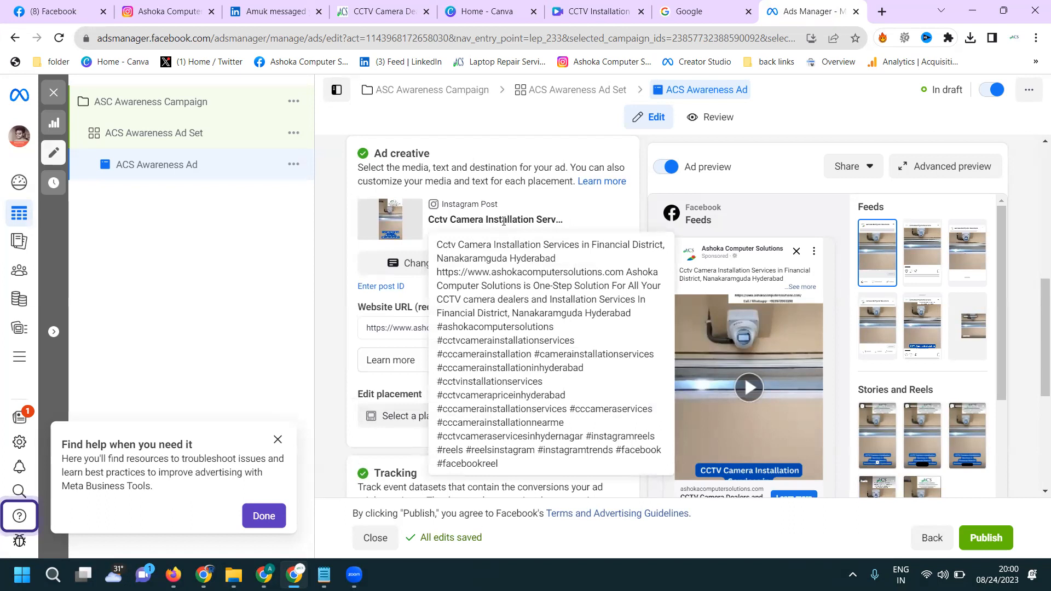
left_click(383, 263)
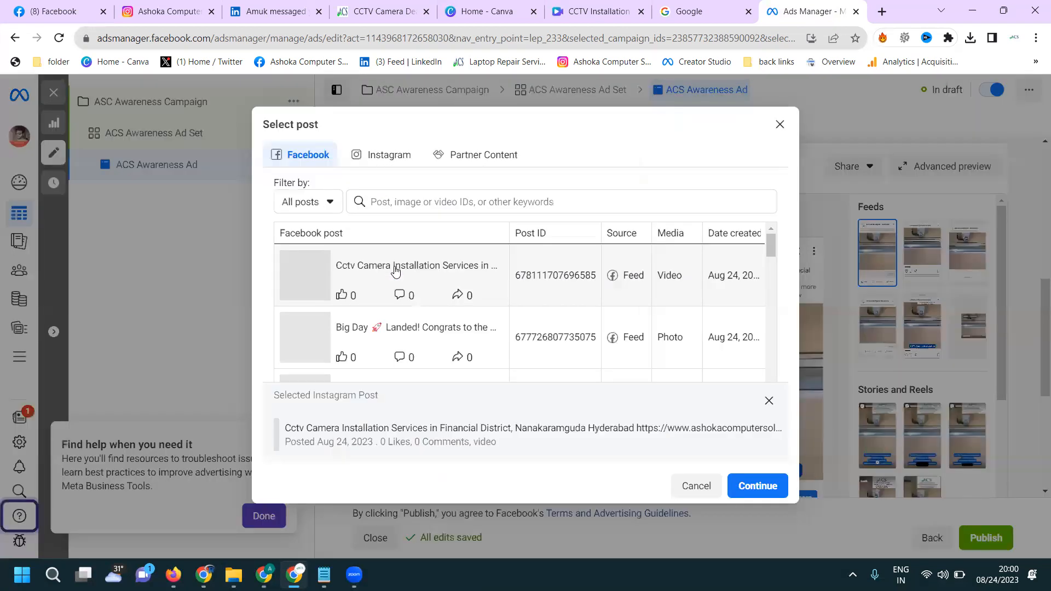
left_click(742, 484)
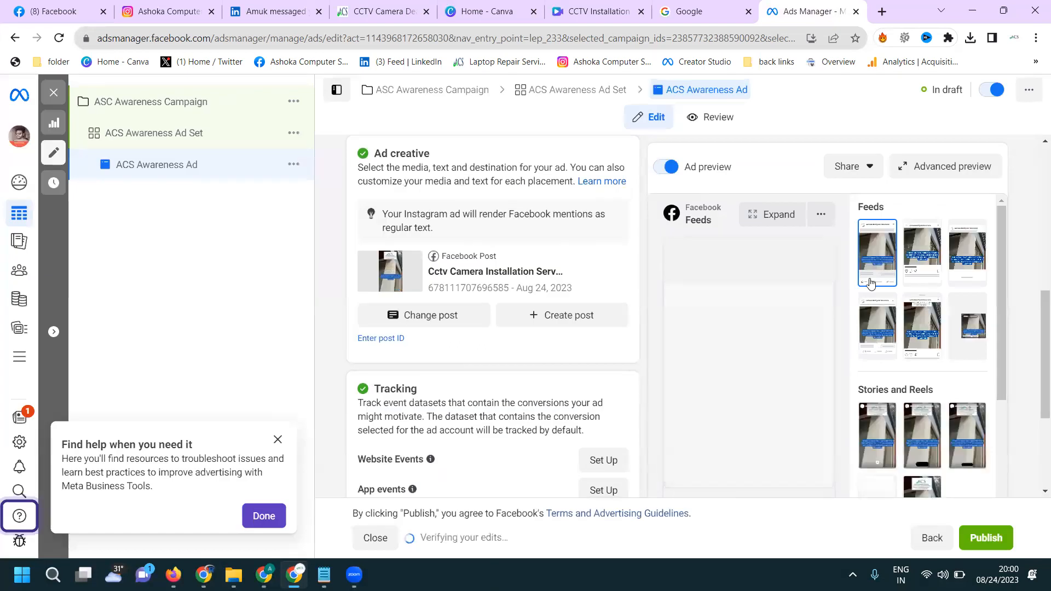
- Review the Facebook post ad in the advanced preview for the feed and Explore placements
left_click(950, 164)
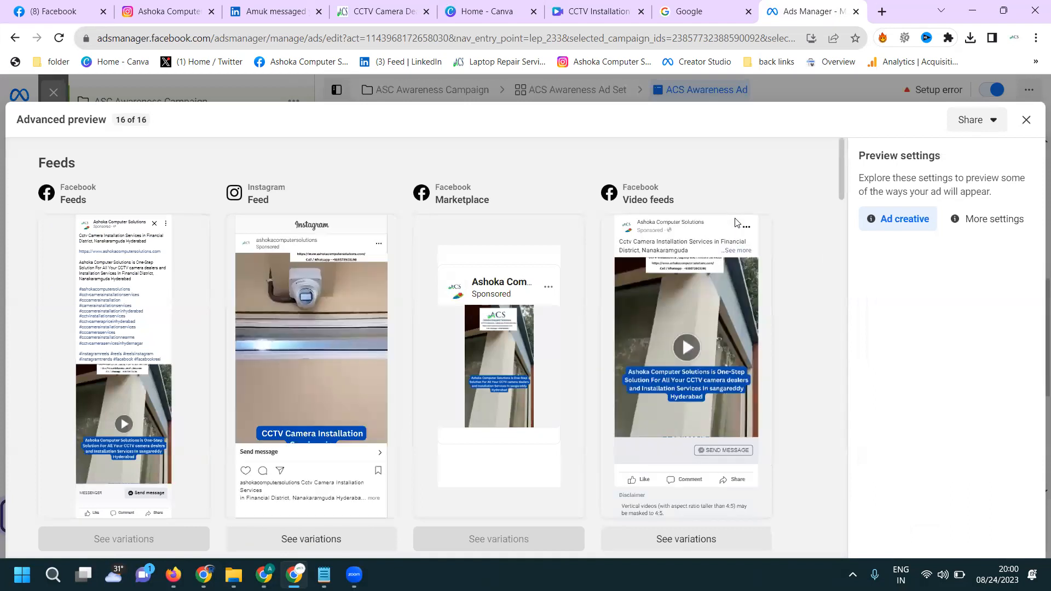
scroll(735, 222, "down", 5)
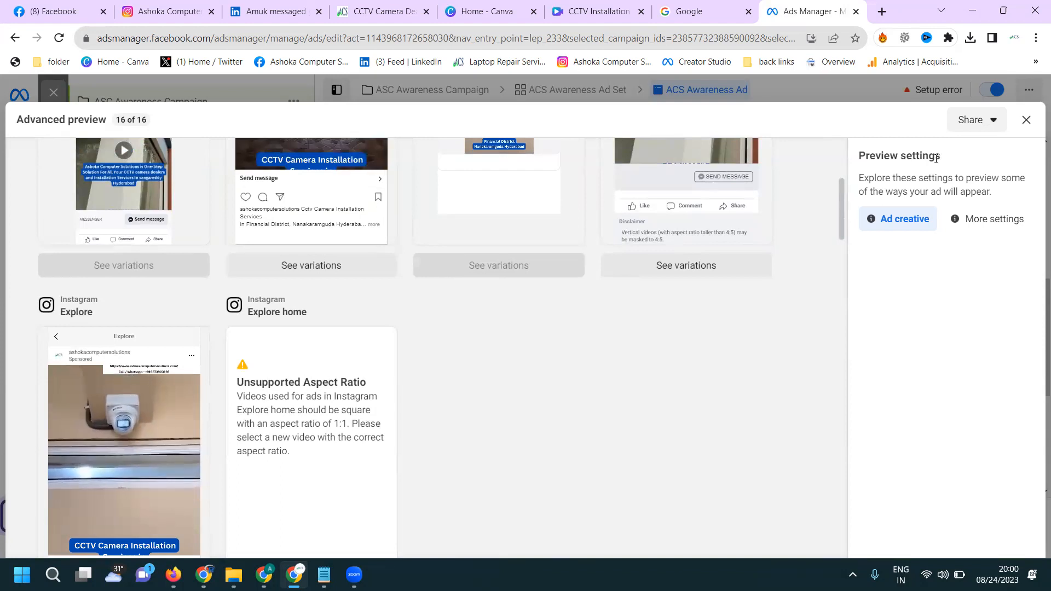
left_click(1026, 120)
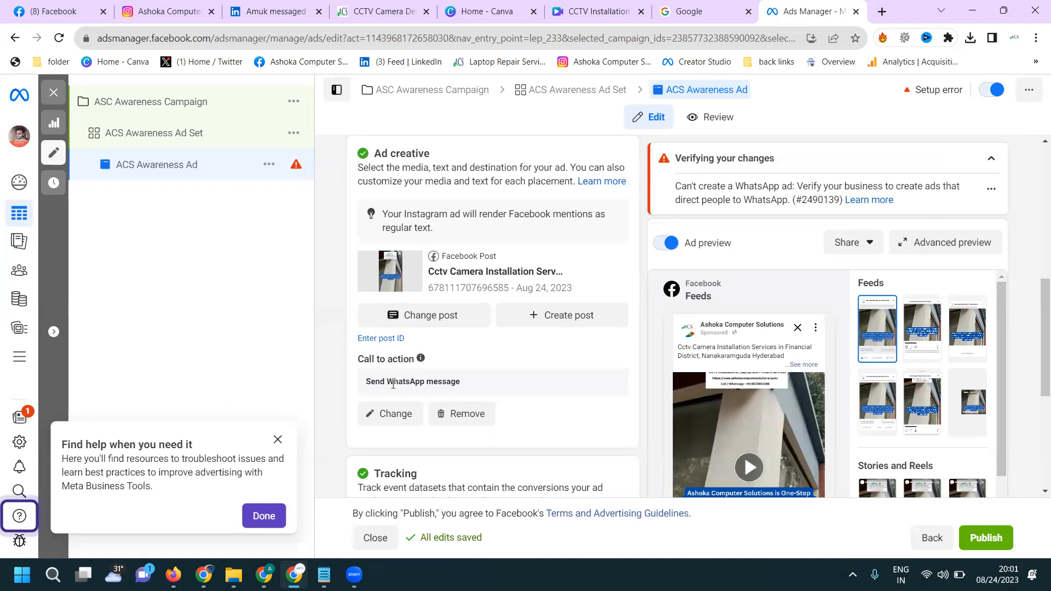
left_click(394, 416)
left_click(408, 200)
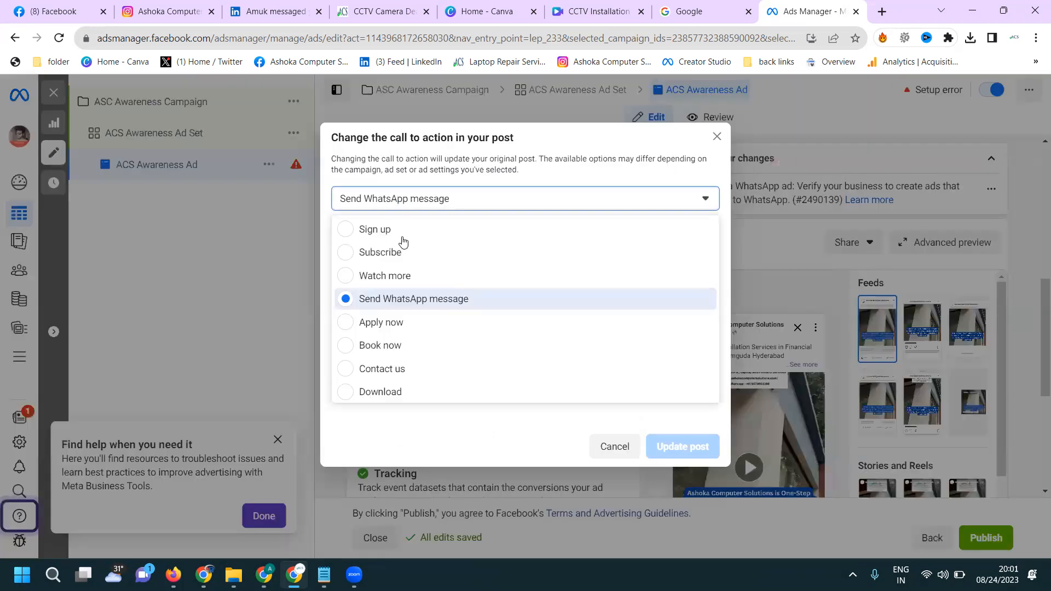
left_click(390, 367)
left_click(412, 301)
type("https://www.ashokacomputersolutions.com/")
left_click(676, 353)
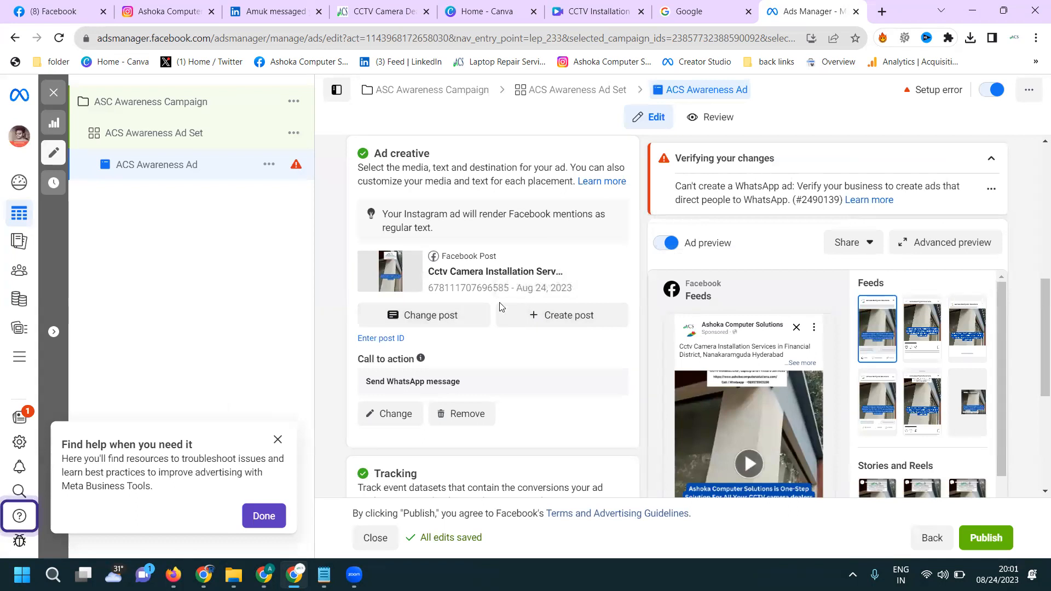
left_click(403, 414)
left_click(422, 305)
key("ctrl+a")
type("https://www.ashokacomputersolutions.com/")
left_click(667, 357)
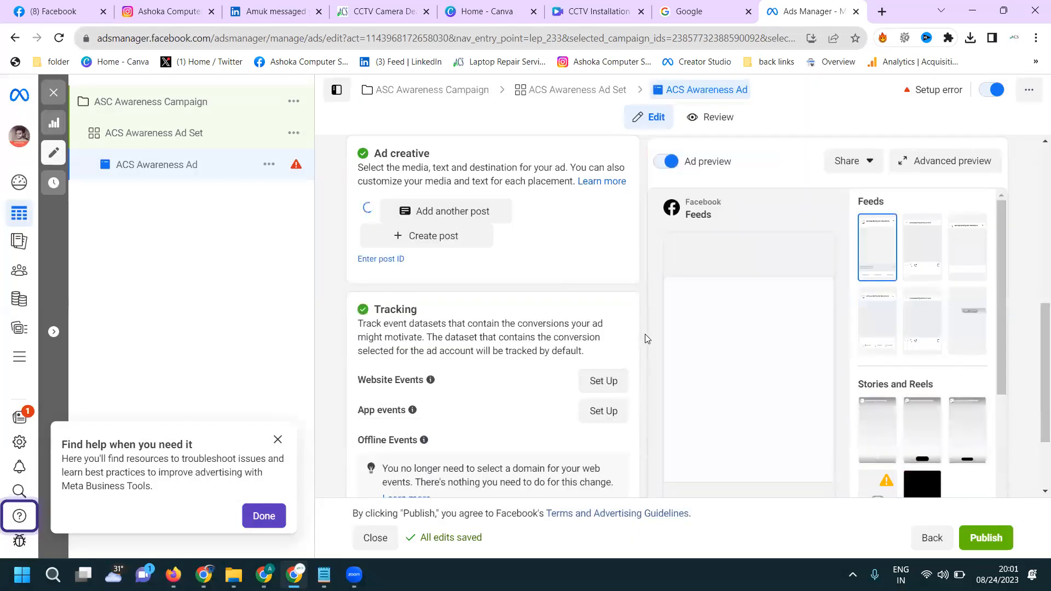
scroll(642, 328, "down", 5)
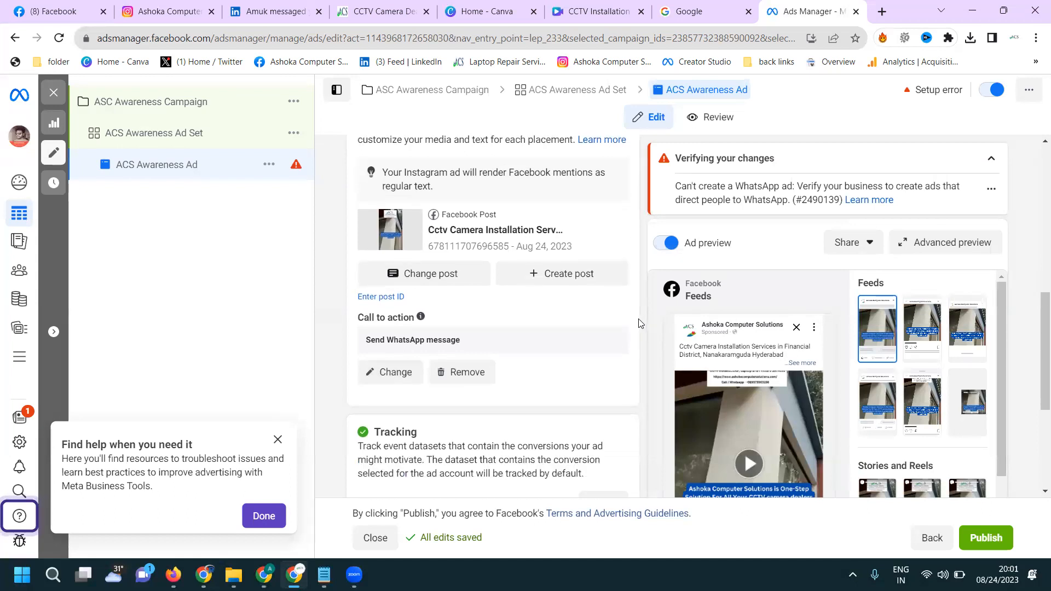
scroll(635, 321, "up", 5)
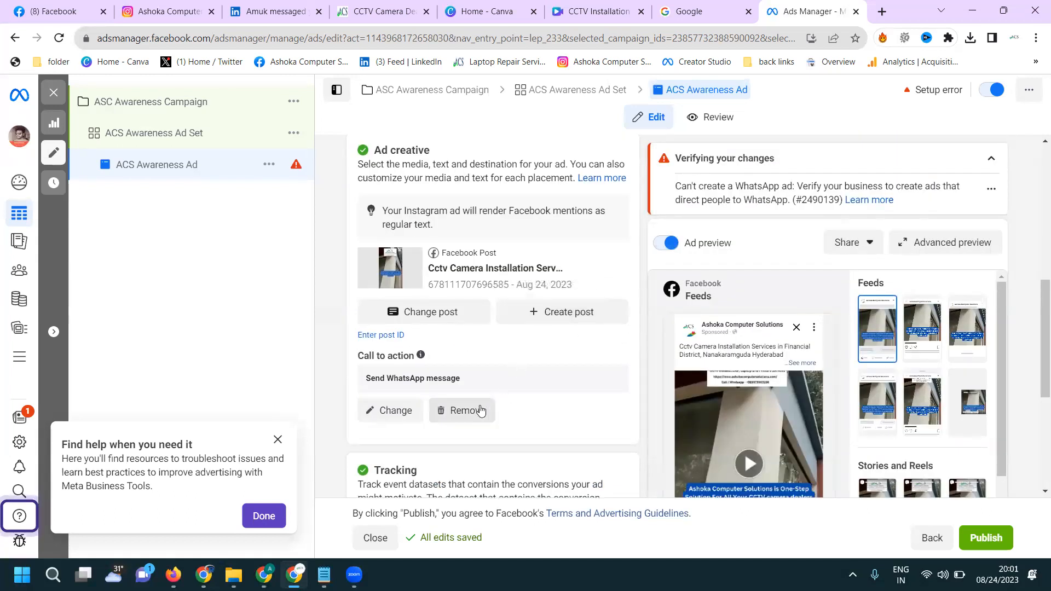
- Try to remove the Send WhatsApp message call to action from the post, and resubmit it as Contact us
left_click(456, 412)
left_click(703, 286)
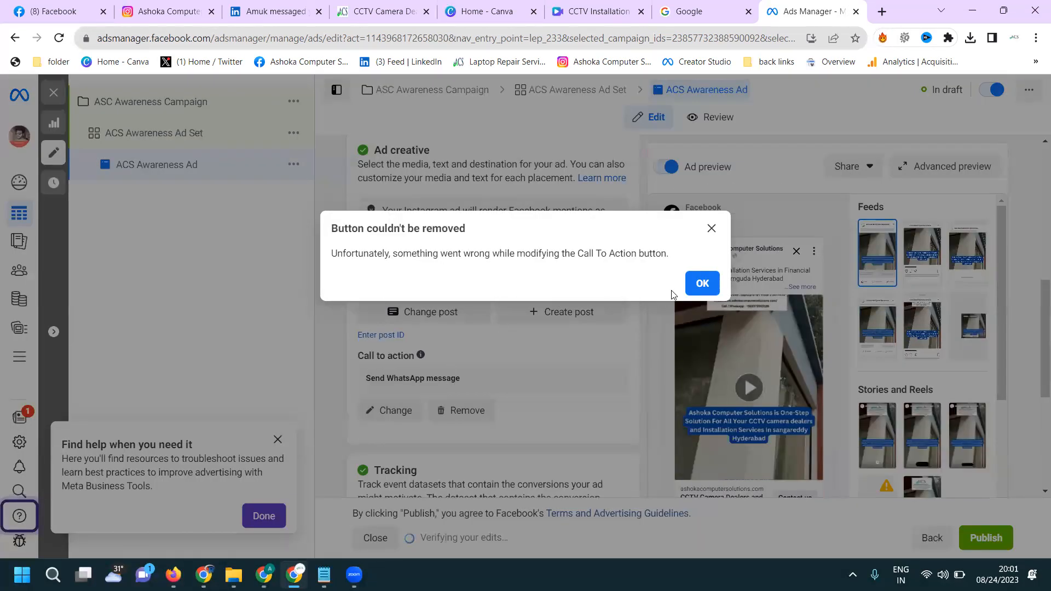
left_click(701, 283)
left_click(410, 409)
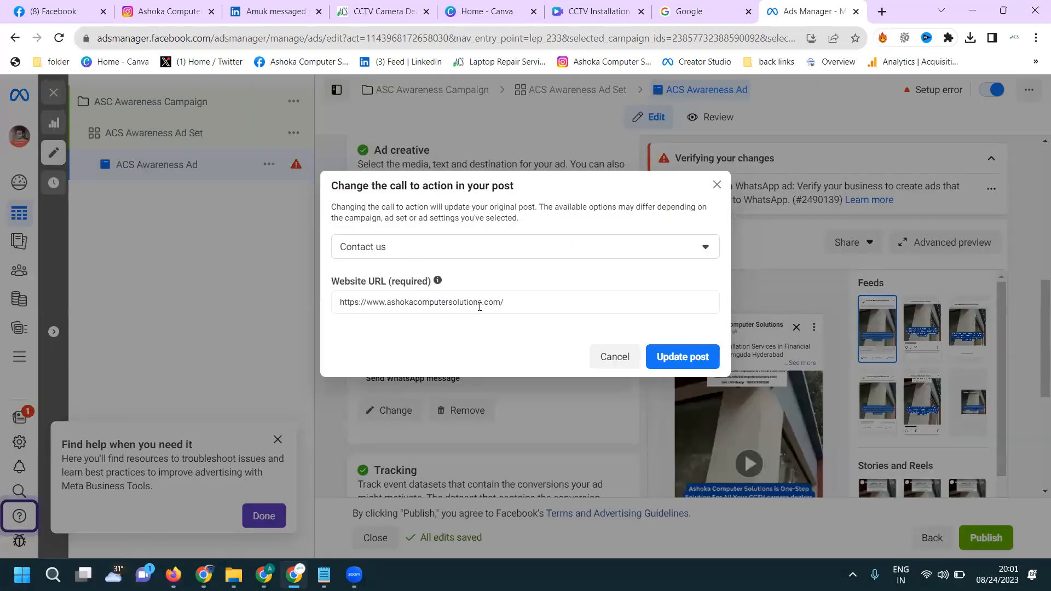
left_click(679, 357)
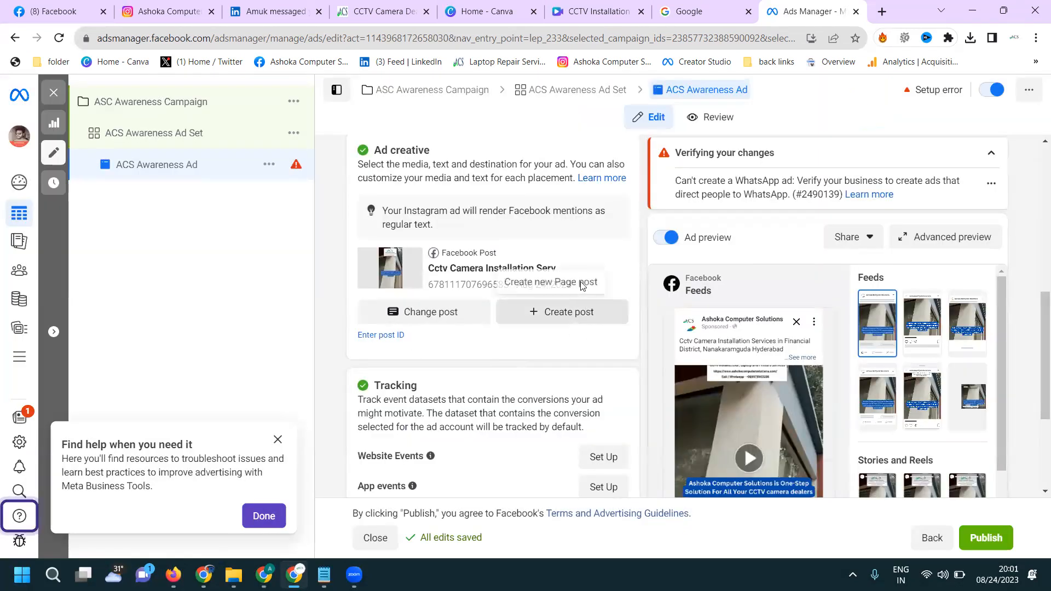
- Examine the Facebook post ad at a larger zoom in the advanced preview across the feeds, Explore and stories placements
scroll(584, 282, "down", 2)
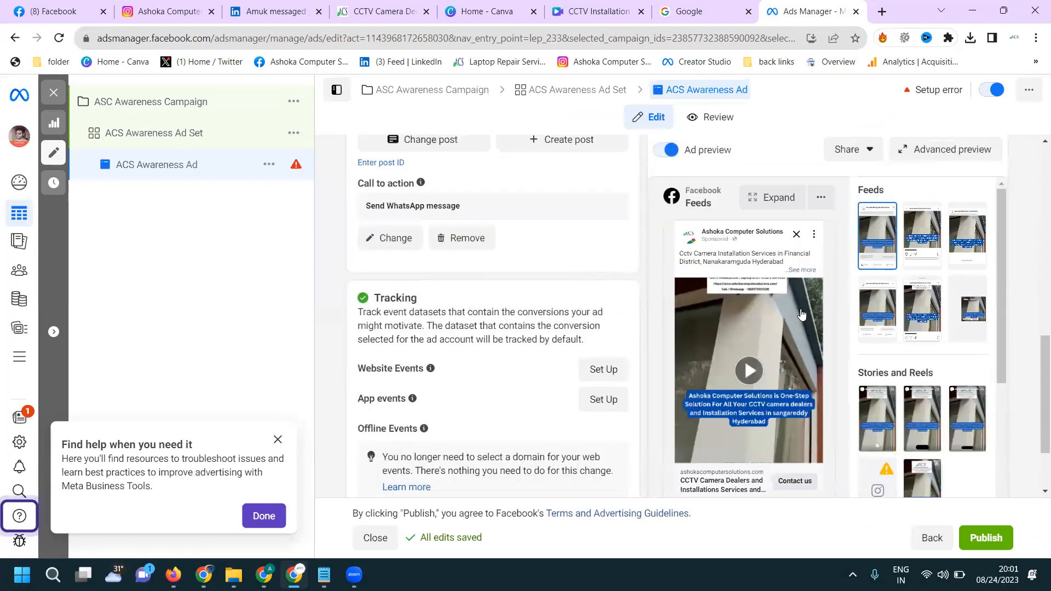
left_click(932, 152)
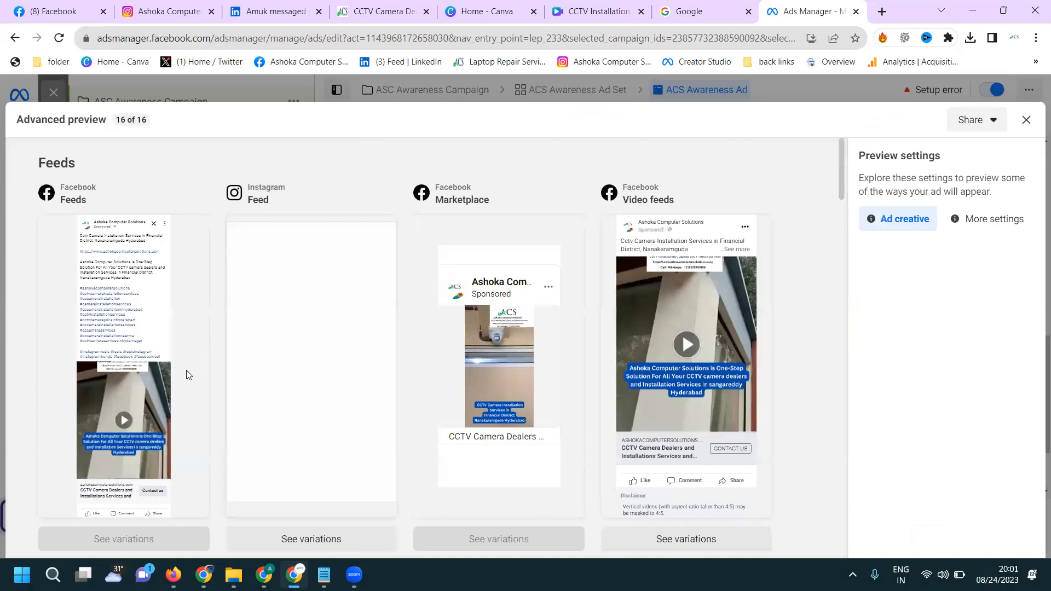
key("ctrl+plus")
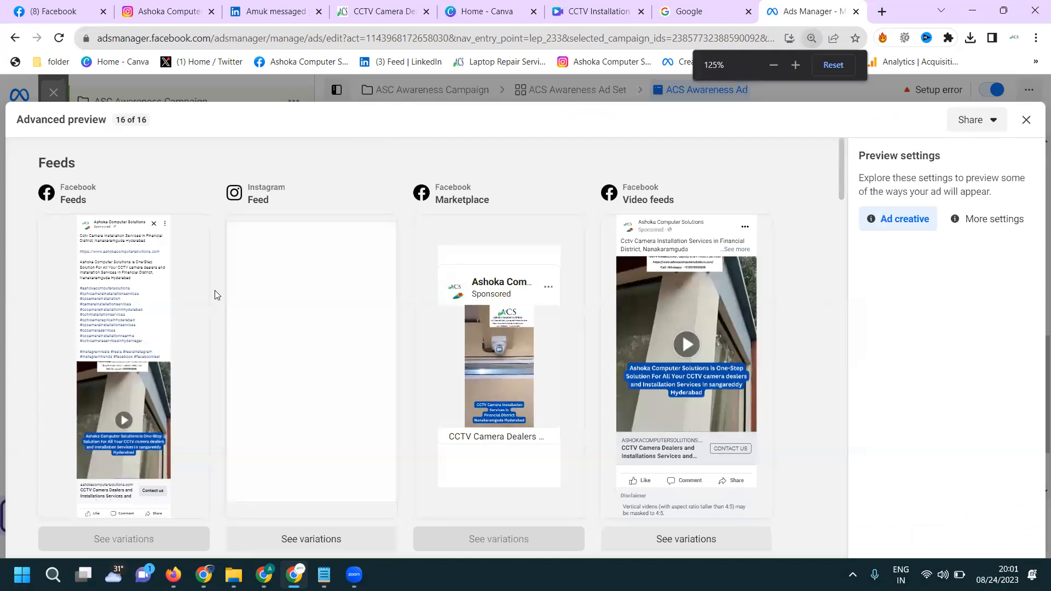
key("ctrl+plus")
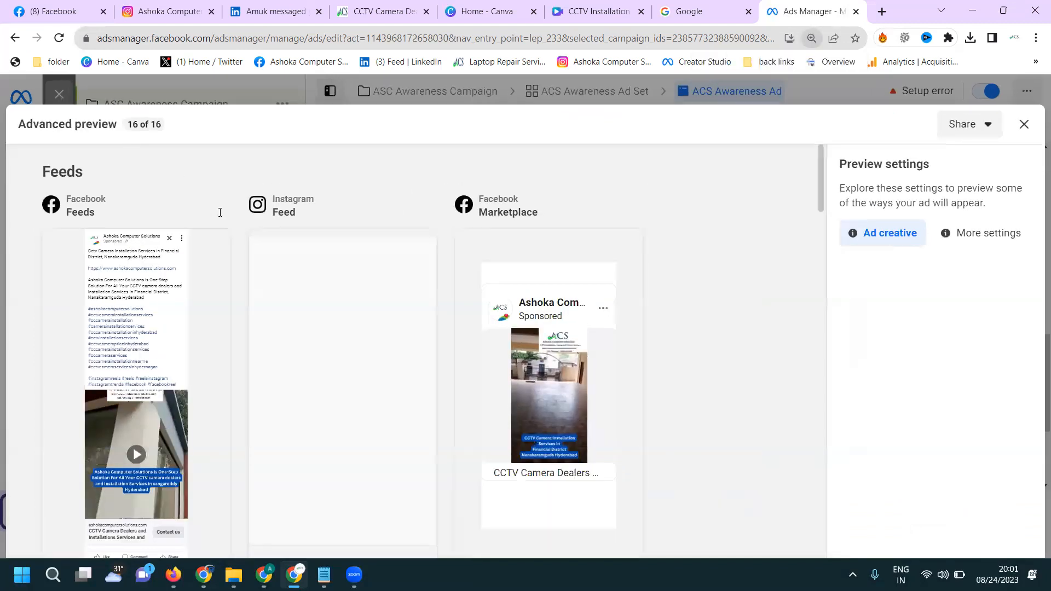
key("ctrl+plus")
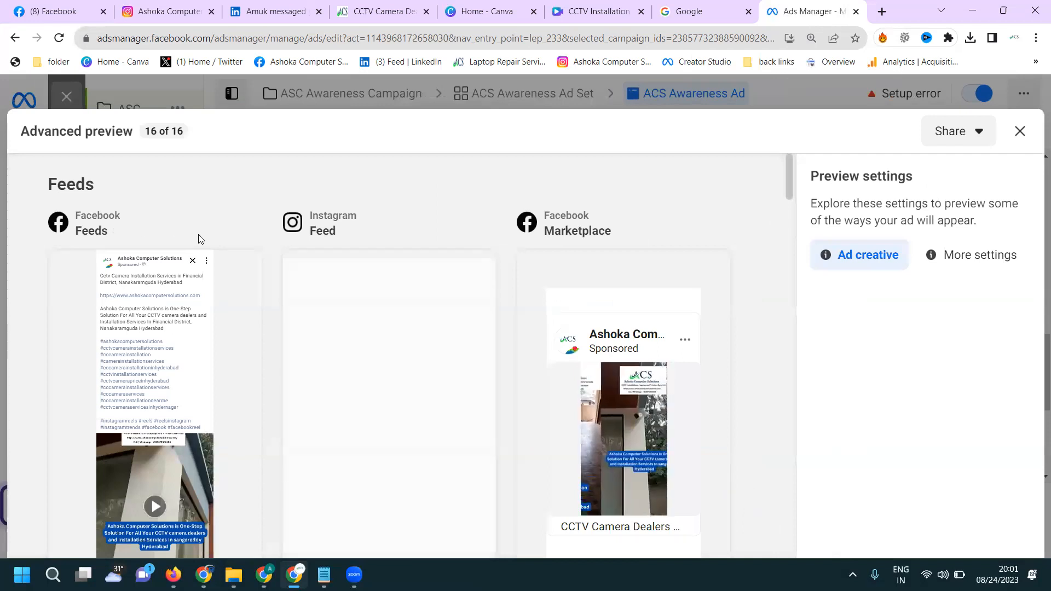
scroll(200, 237, "down", 4)
scroll(199, 240, "down", 3)
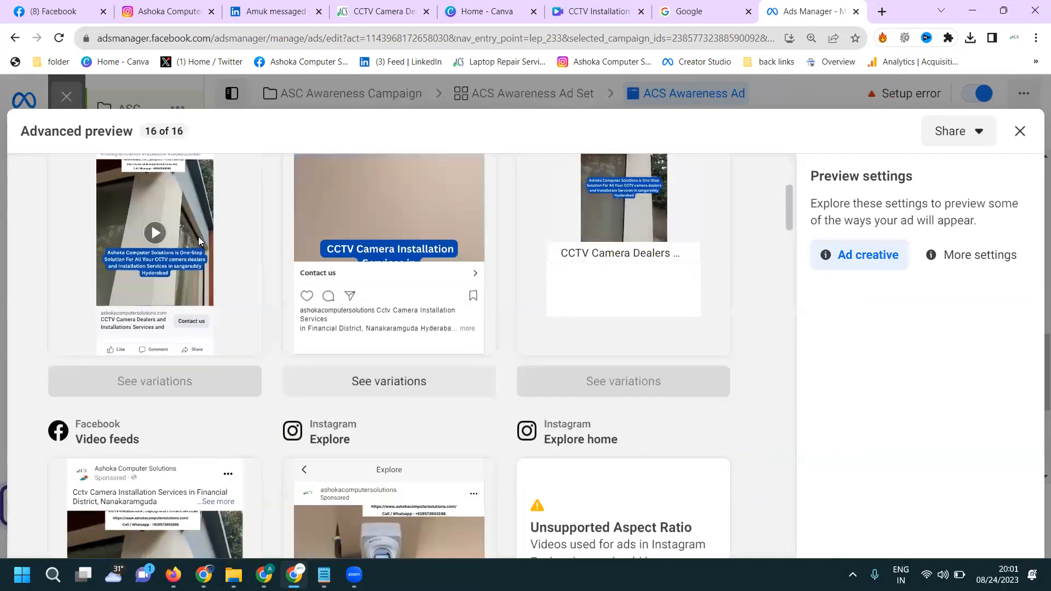
scroll(199, 237, "down", 2)
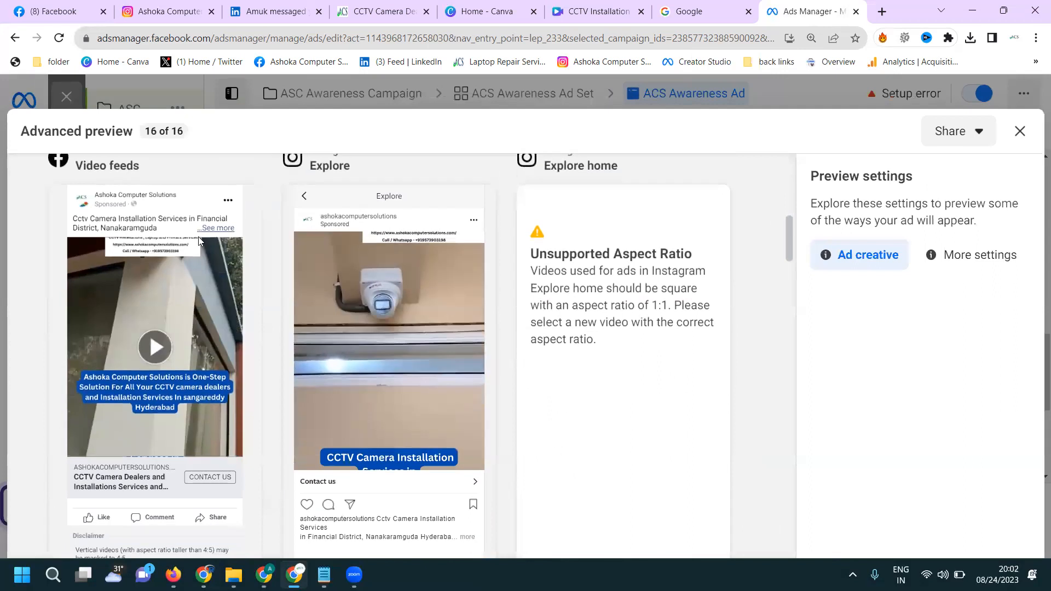
scroll(598, 335, "up", 1)
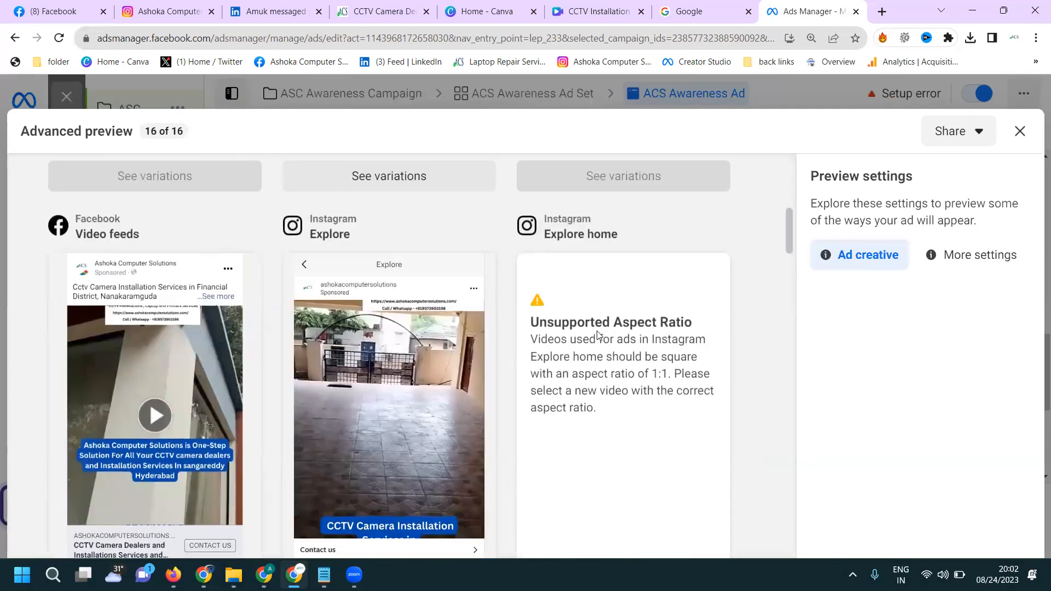
scroll(589, 331, "down", 5)
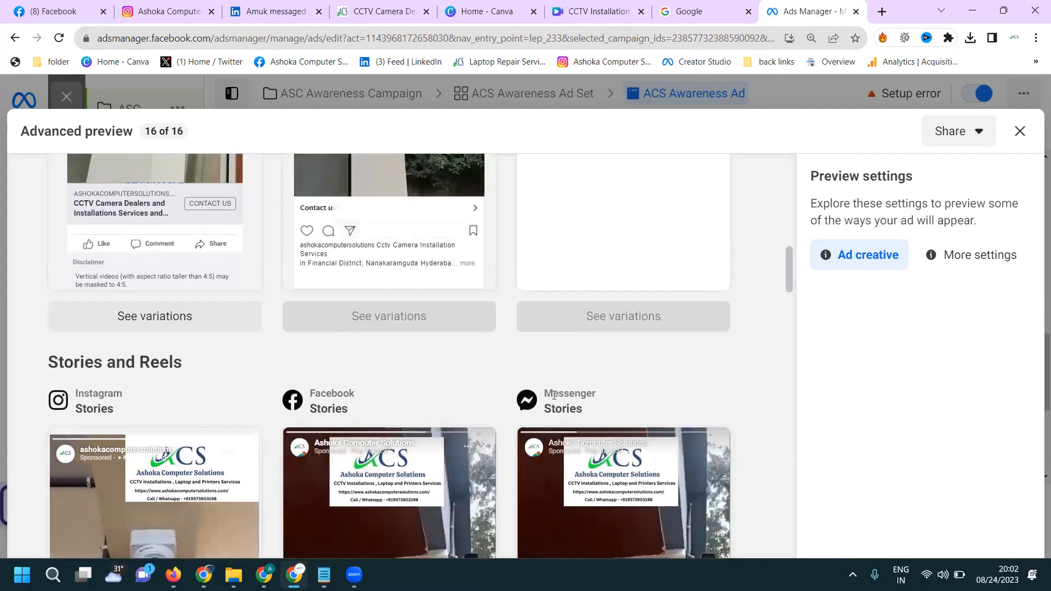
scroll(553, 395, "down", 3)
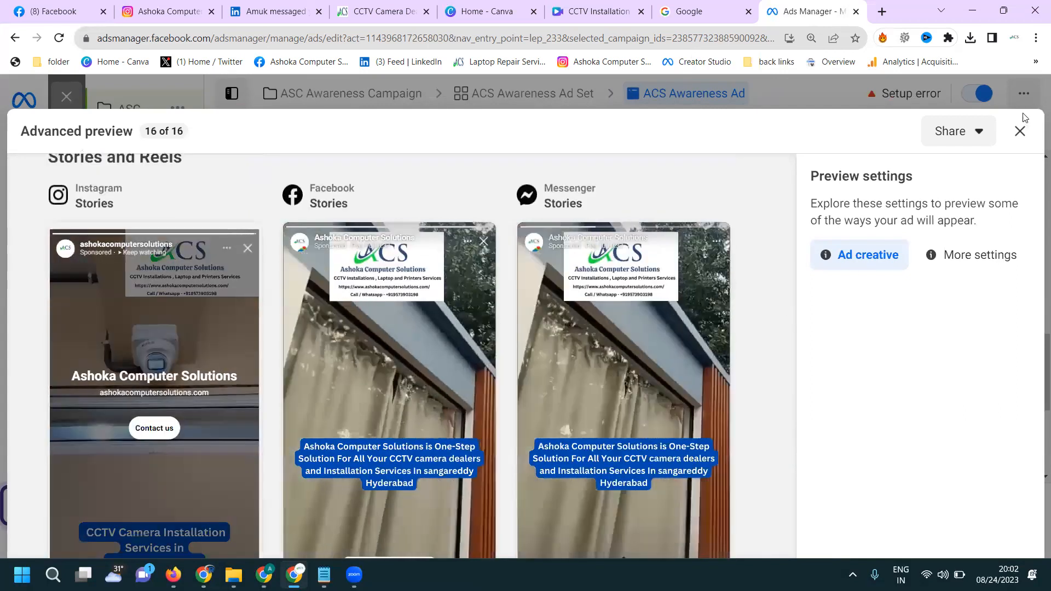
left_click(1020, 132)
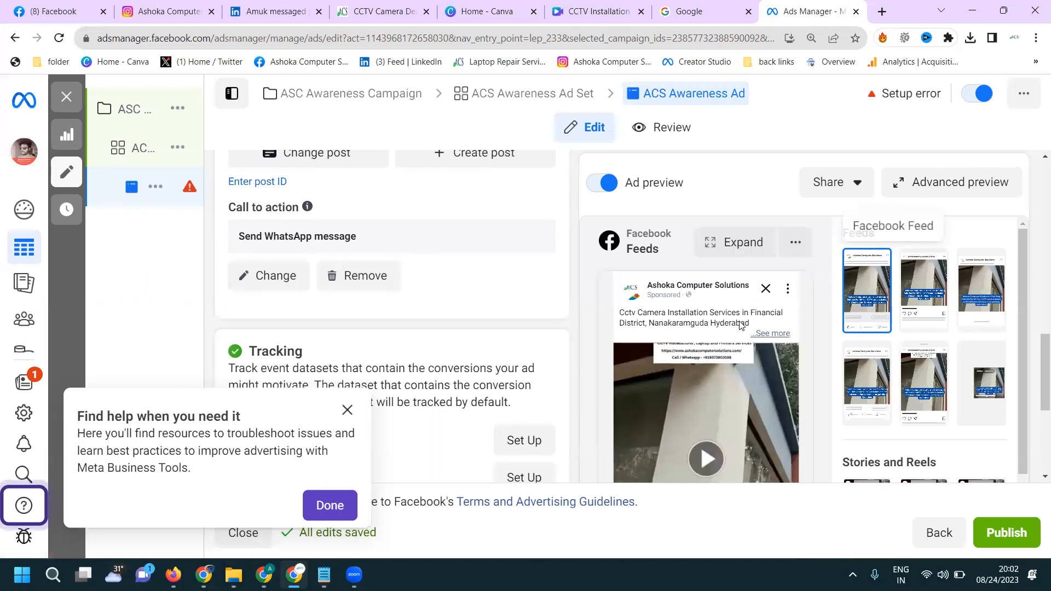
- Replace the ad's Facebook post with the Instagram reel about CCTV camera installation services in Financial District dated Aug 24, 2023
scroll(767, 328, "down", 5)
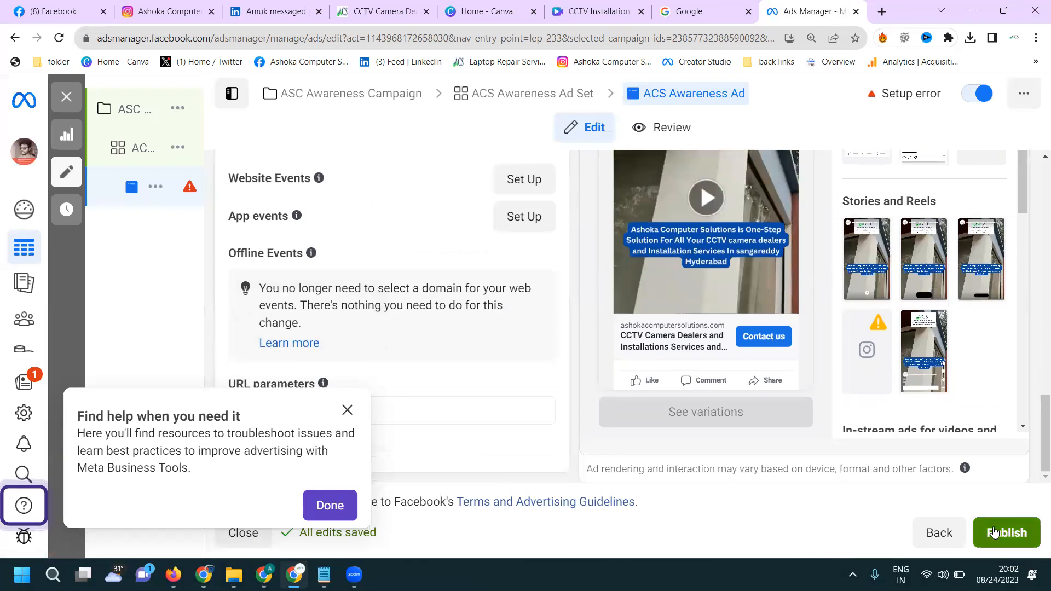
scroll(467, 279, "up", 5)
left_click(342, 165)
left_click(359, 158)
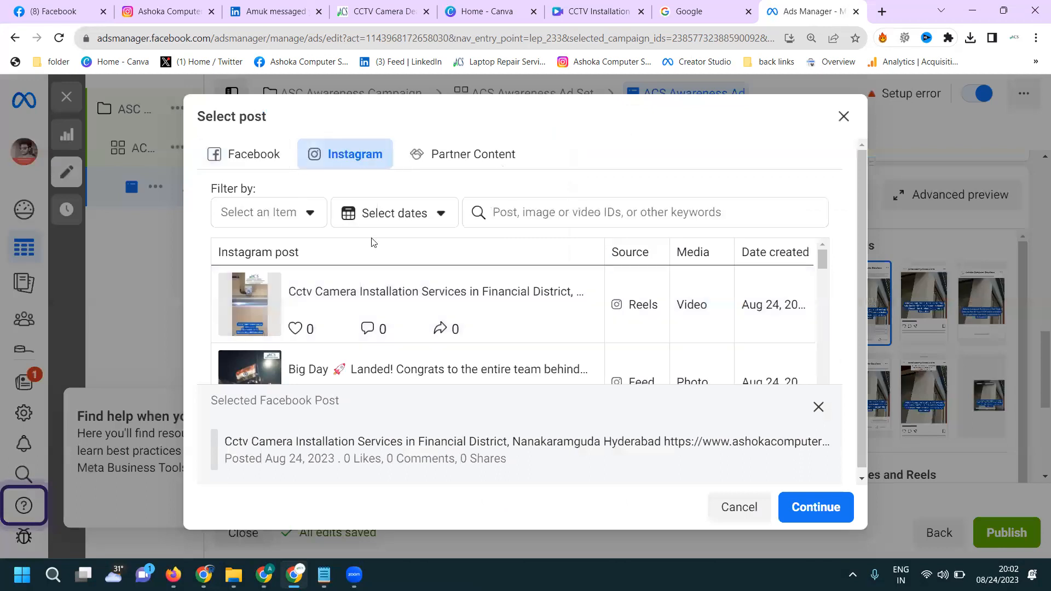
left_click(417, 307)
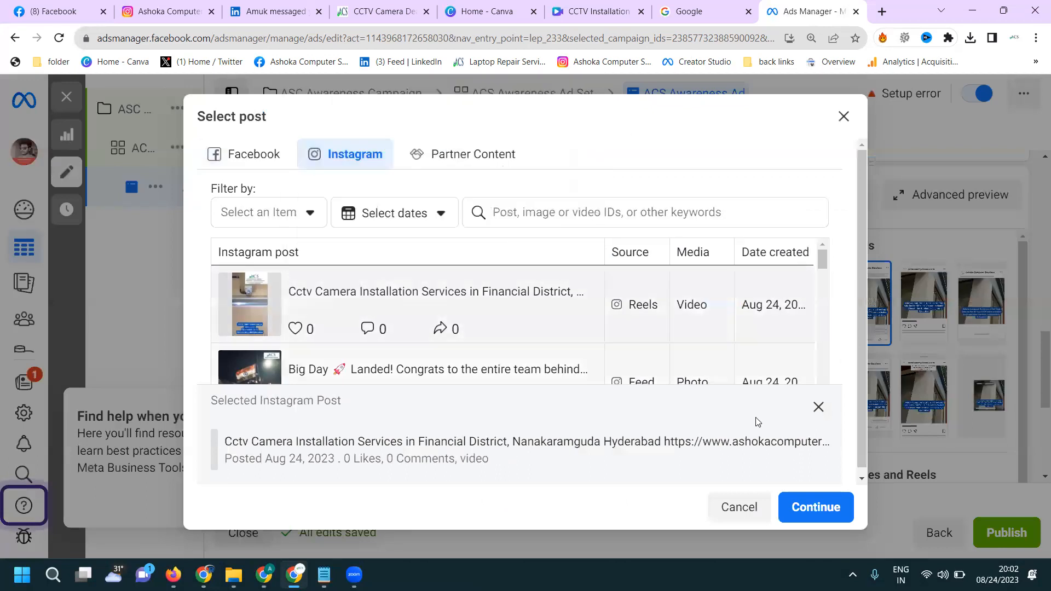
left_click(816, 507)
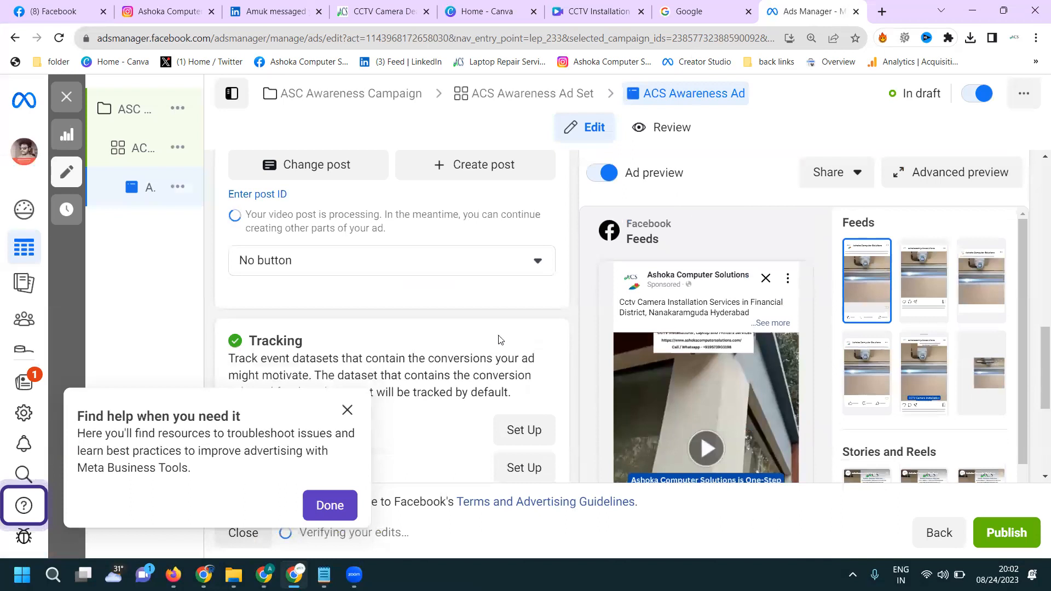
left_click(426, 266)
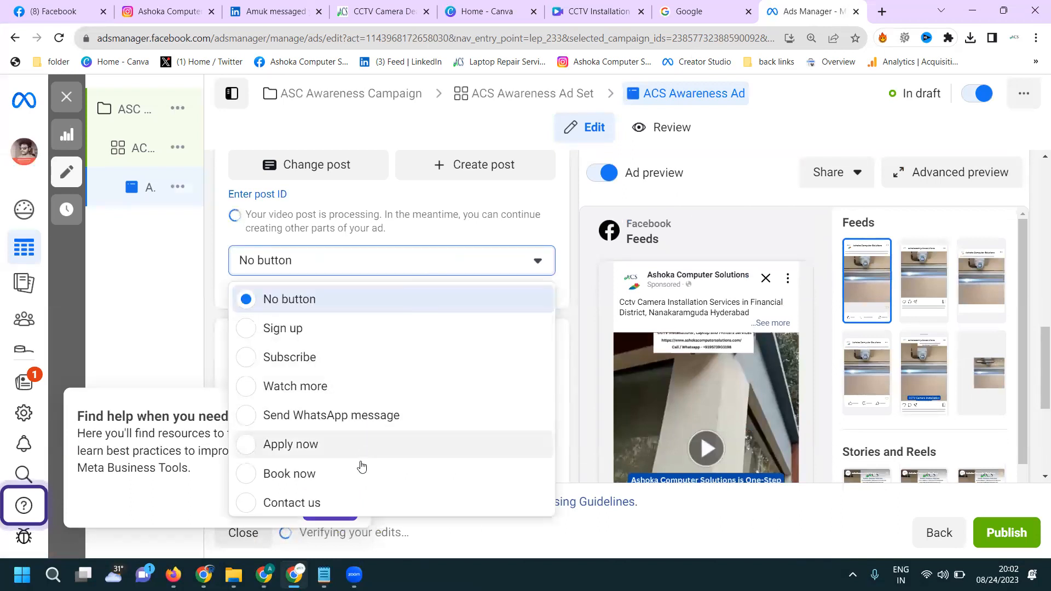
left_click(353, 502)
left_click(386, 284)
type("https://www.ashokacomputersolutions.com/")
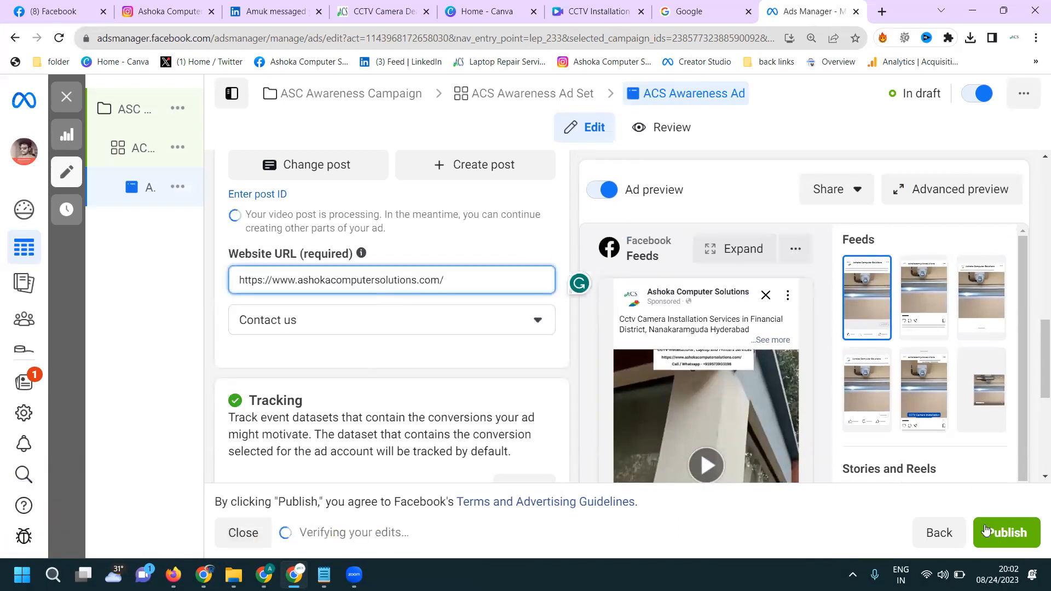
- Publish the awareness campaign with its ad set and ad, and return to the campaigns list
left_click(995, 532)
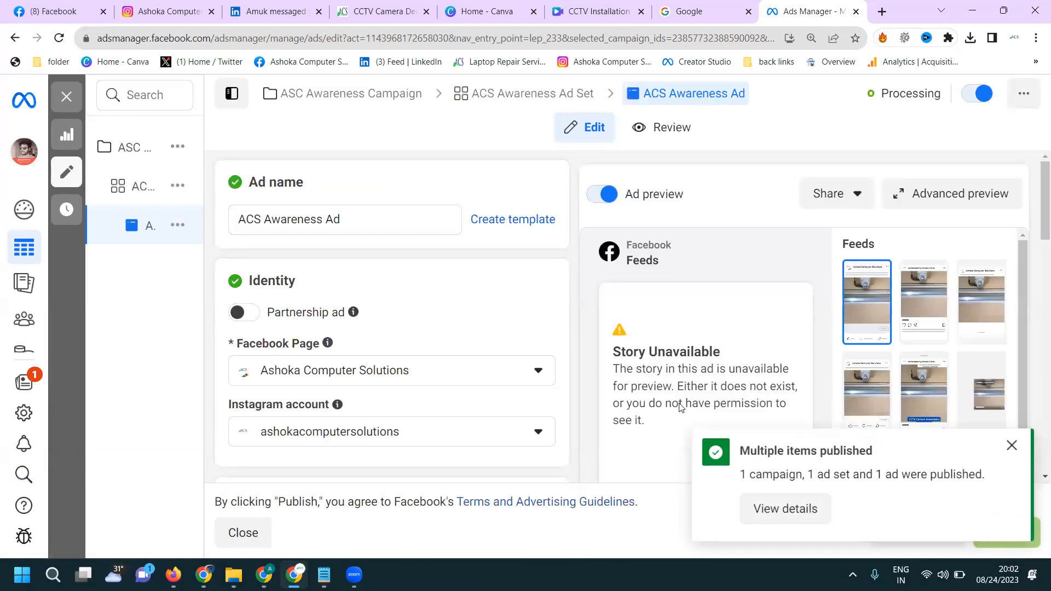
mouse_move(148, 193)
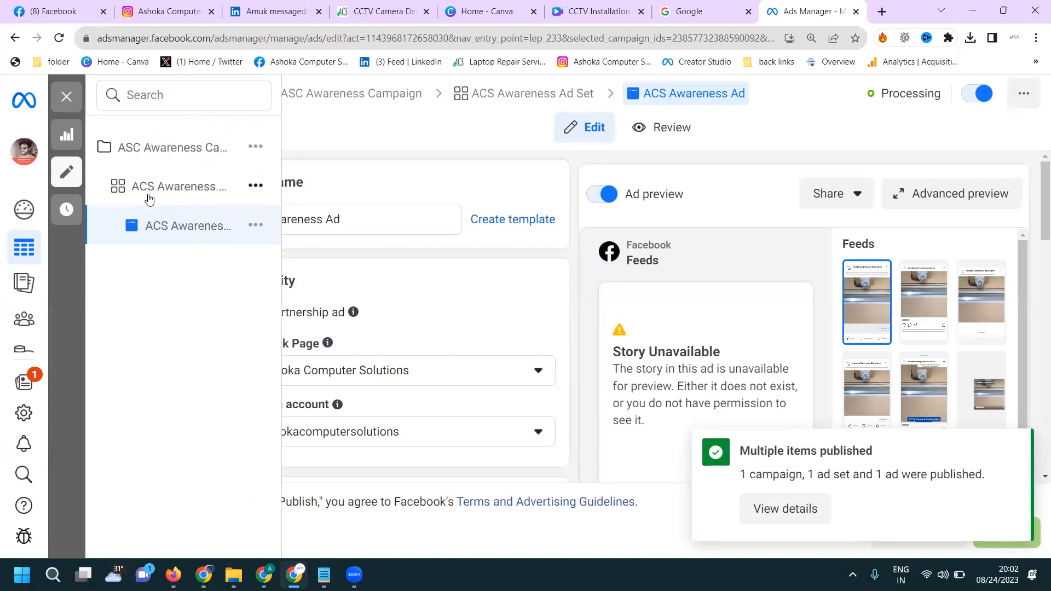
left_click(66, 99)
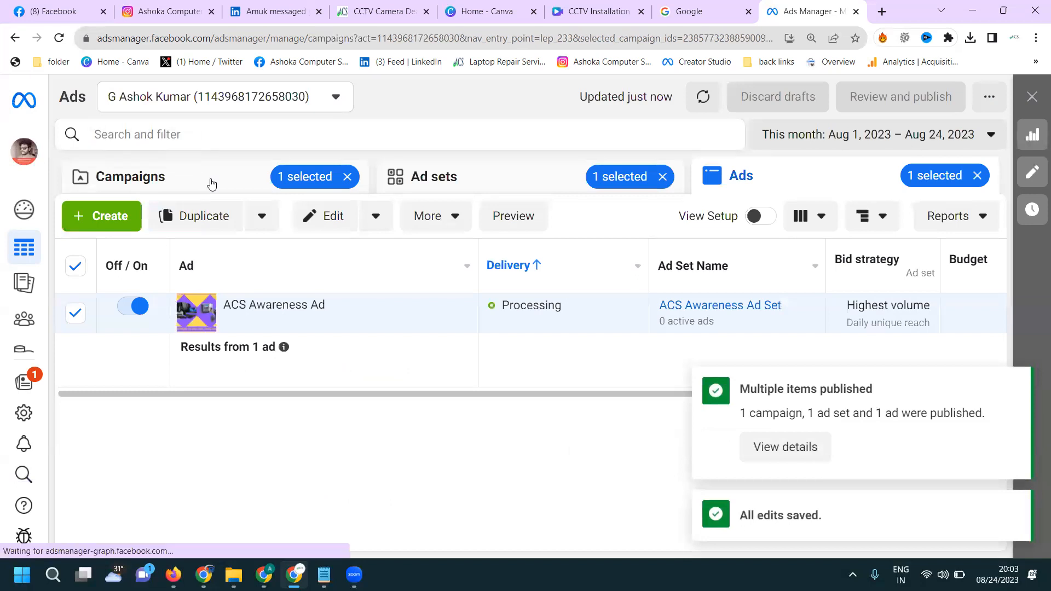
left_click(212, 184)
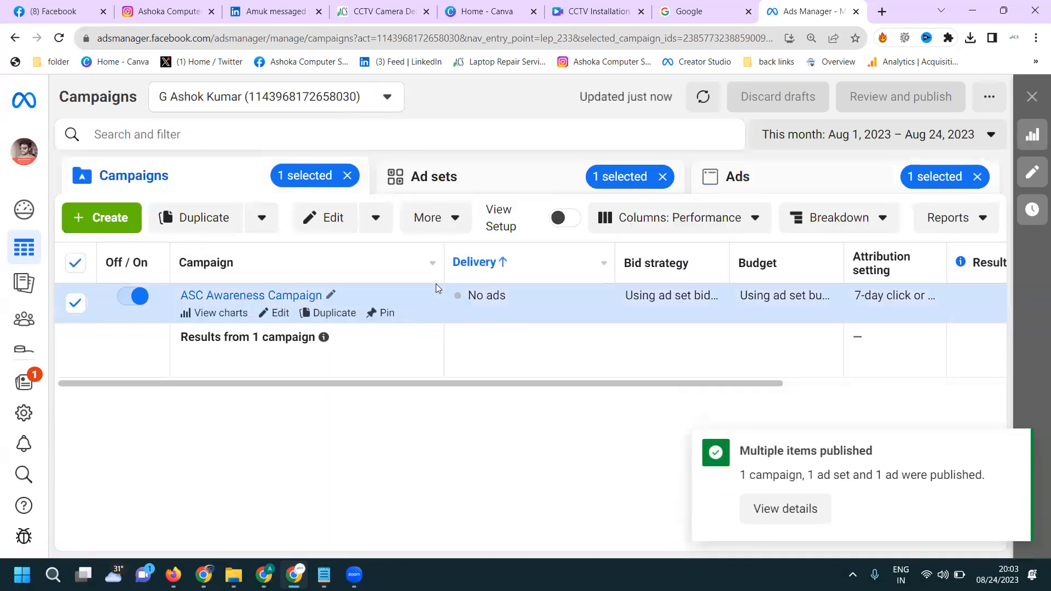
- Look over the CCTV reels on the company's Instagram profile and return to Ads Manager
left_click(164, 11)
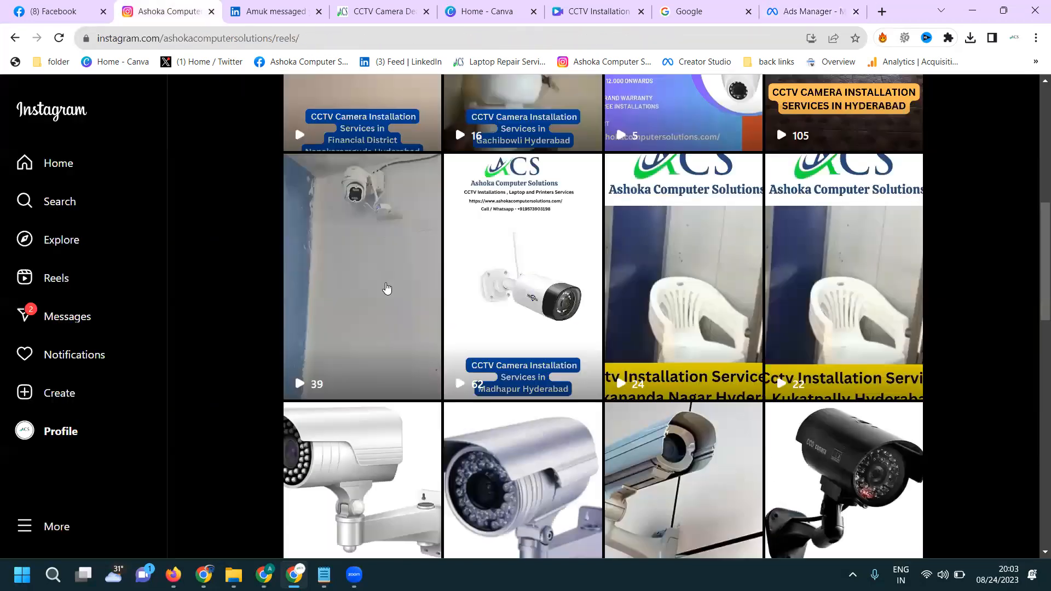
scroll(387, 288, "up", 3)
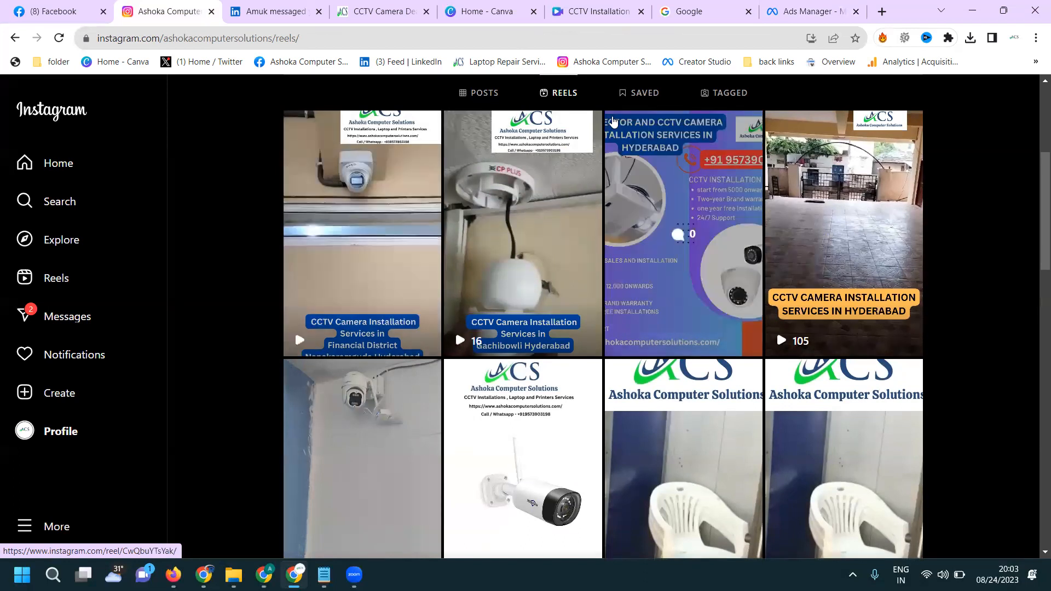
left_click(783, 7)
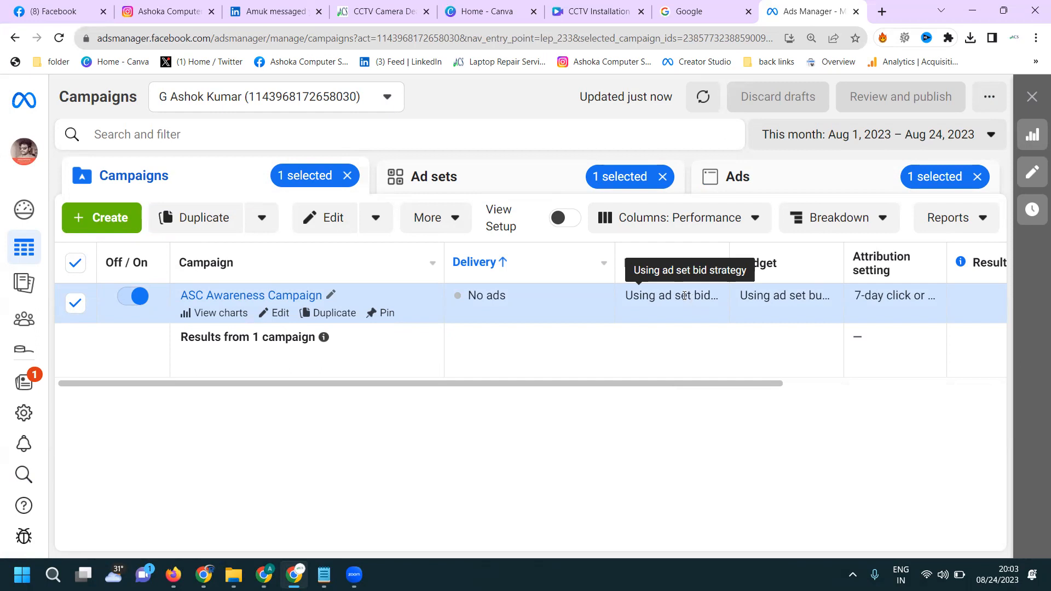
- Refresh the campaigns list to check the campaign's delivery, and open the ad account's billing and payment activity
left_click(59, 38)
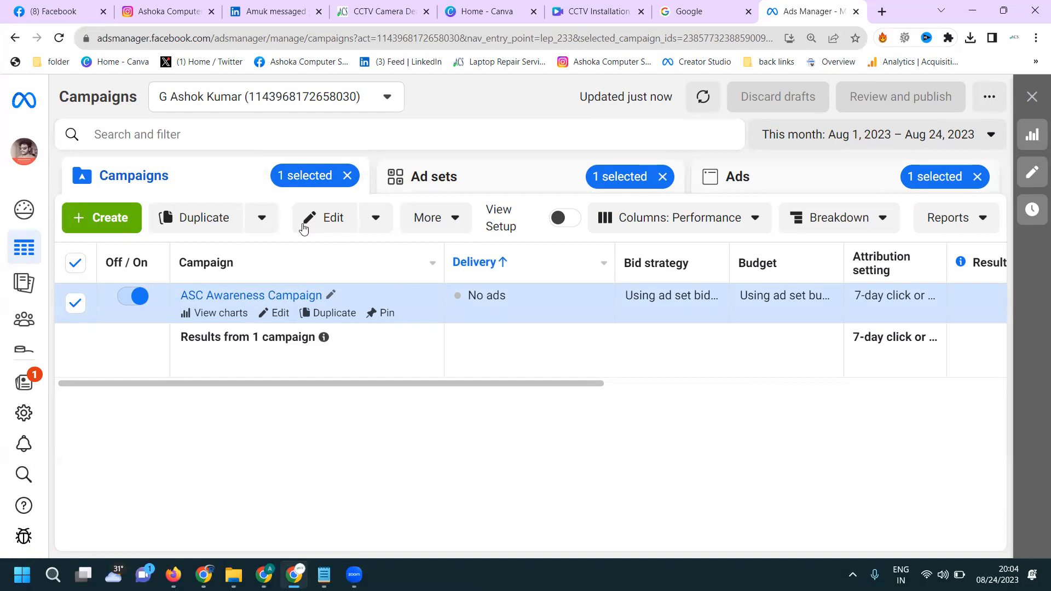
left_click(61, 39)
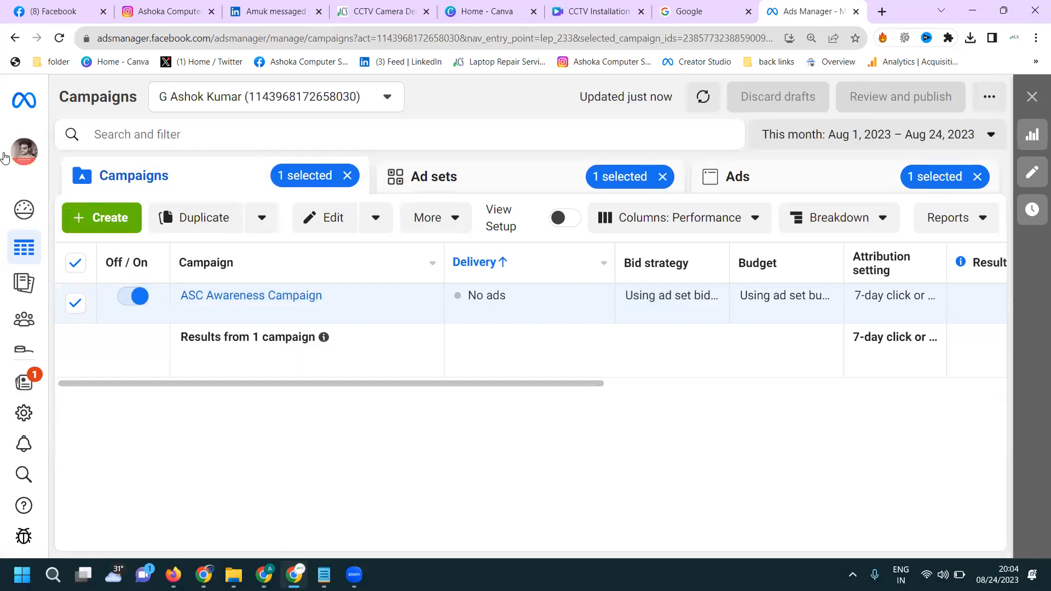
mouse_move(49, 282)
left_click(52, 360)
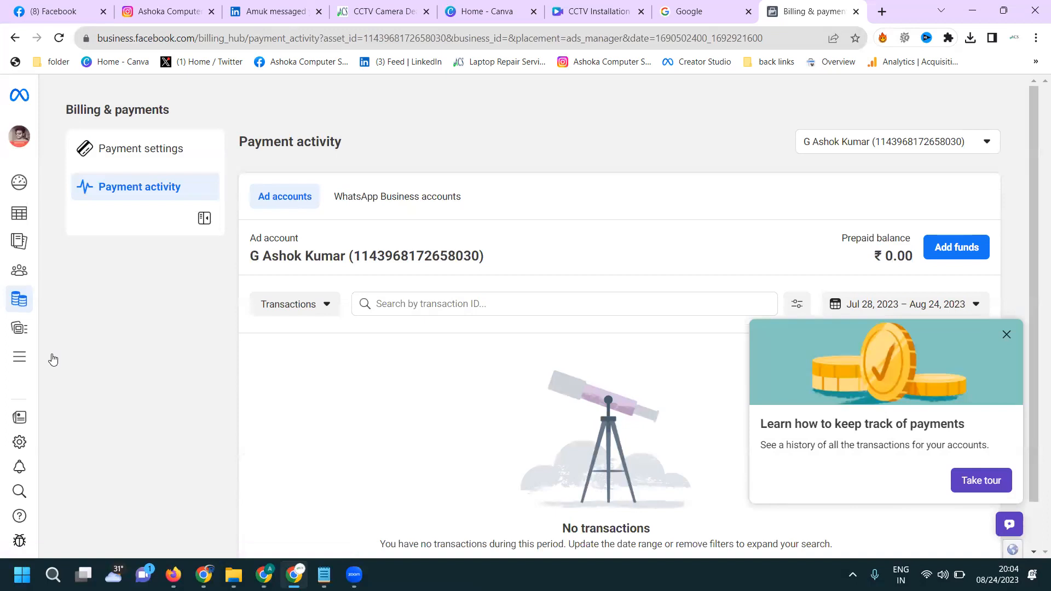
- Add ₹150 to the ad account's prepaid balance, paying through Paytm
left_click(951, 247)
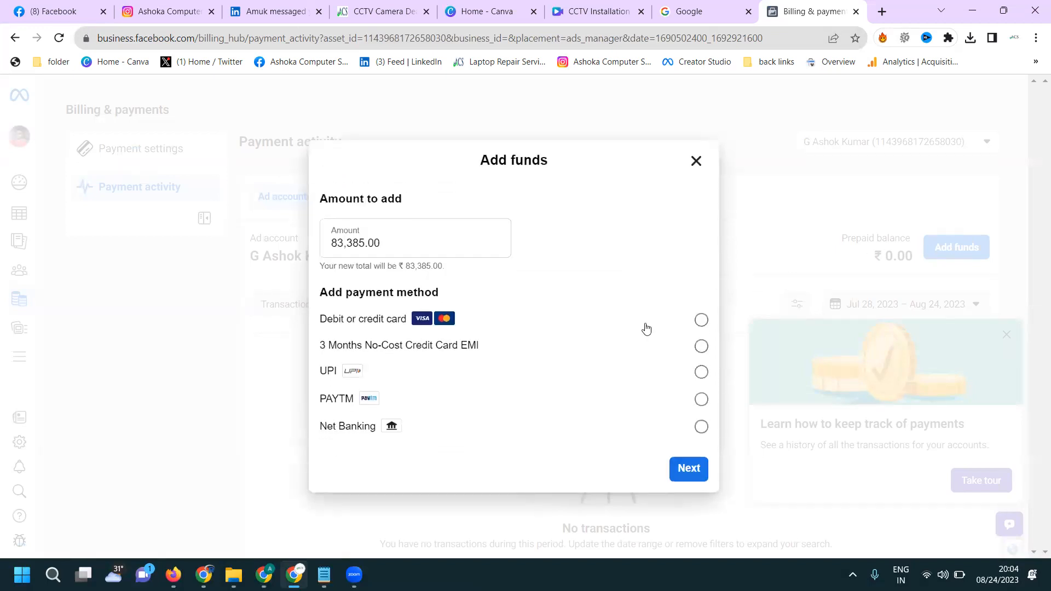
triple_click(440, 239)
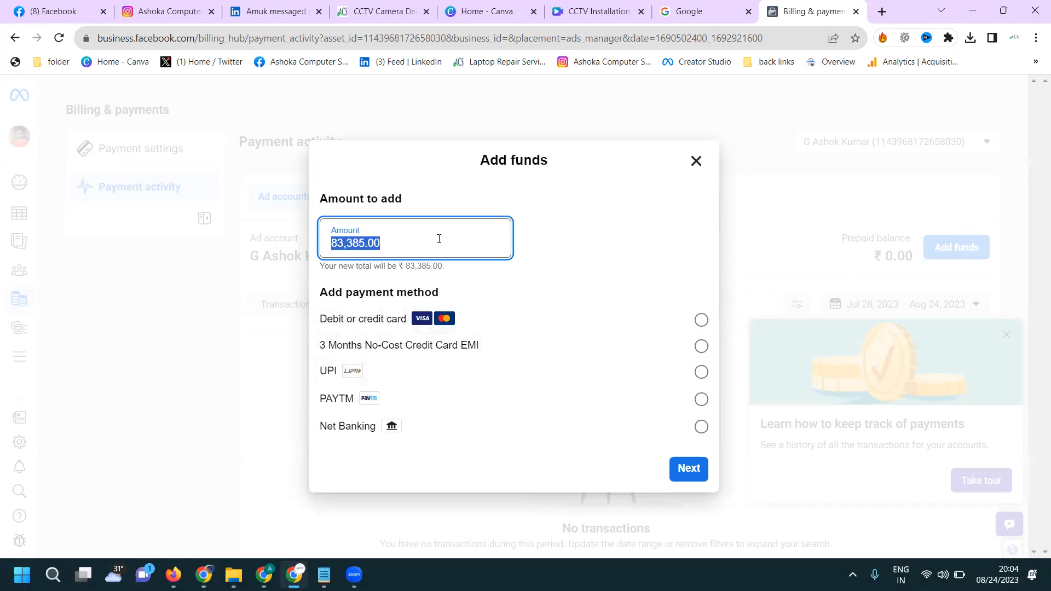
type("150")
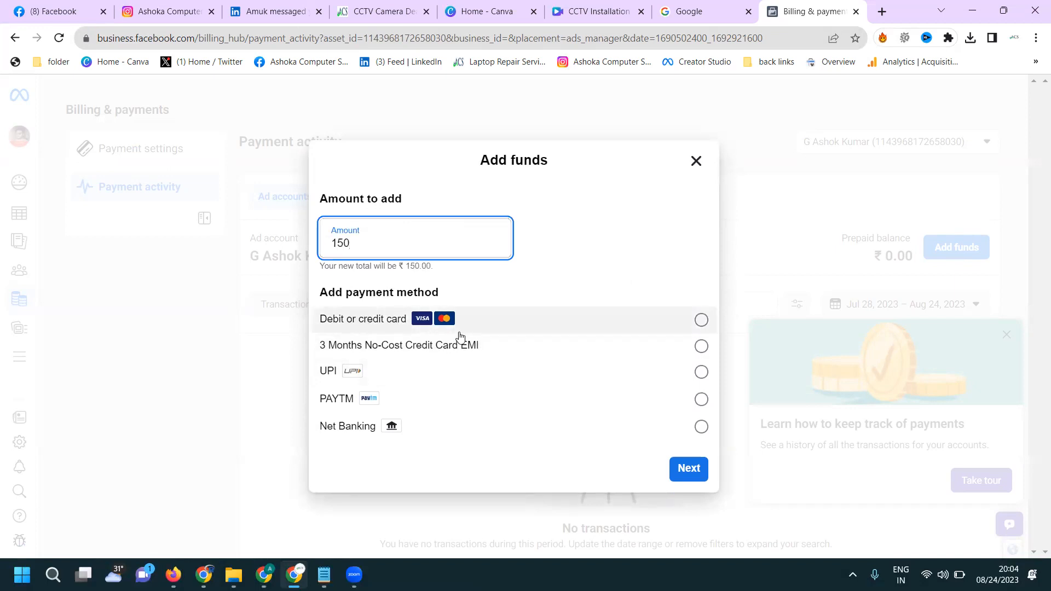
left_click(459, 396)
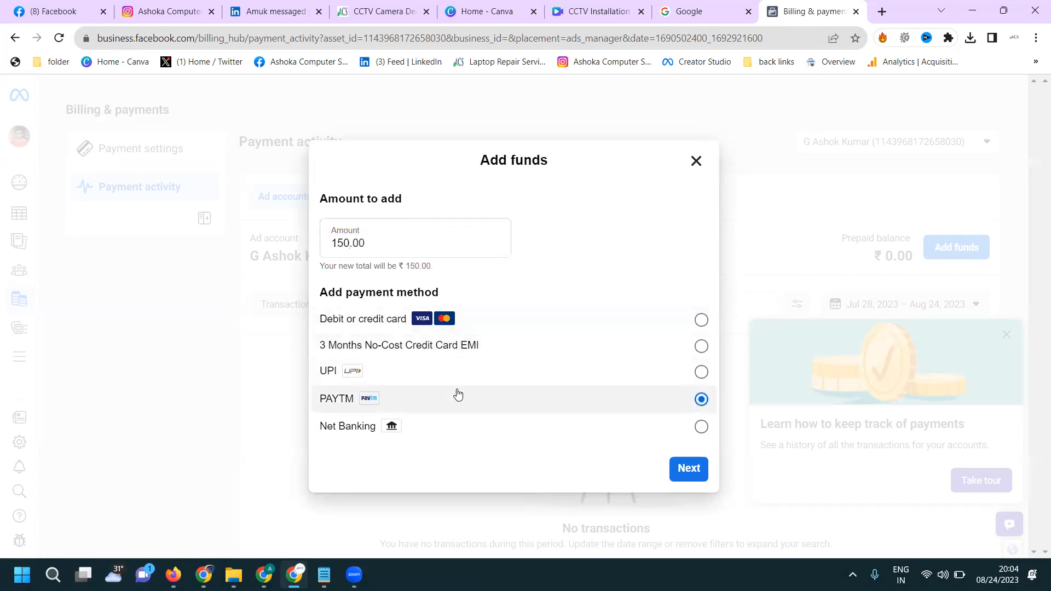
left_click(674, 462)
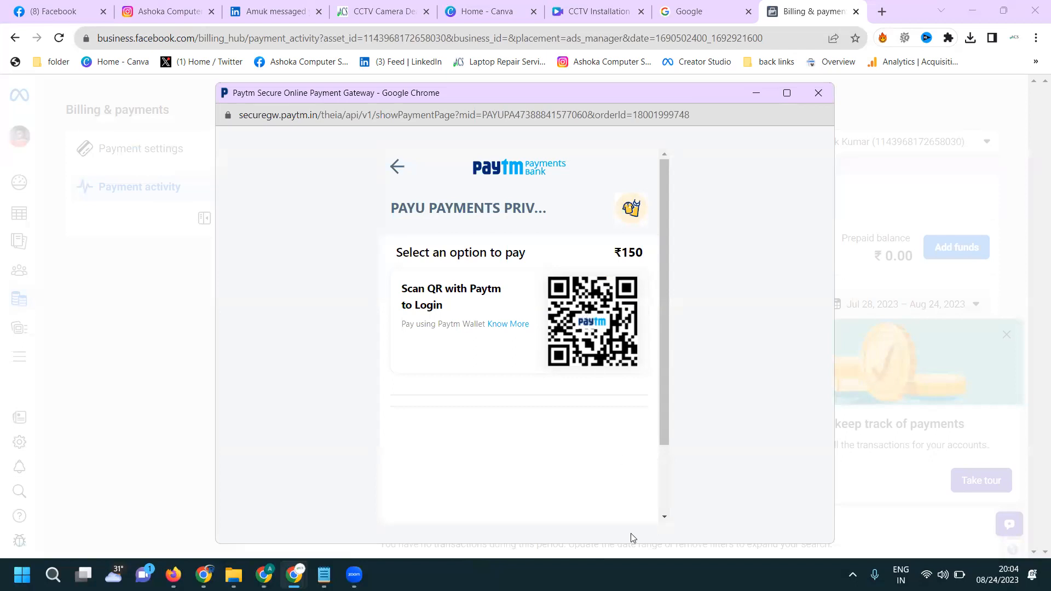
left_click(893, 438)
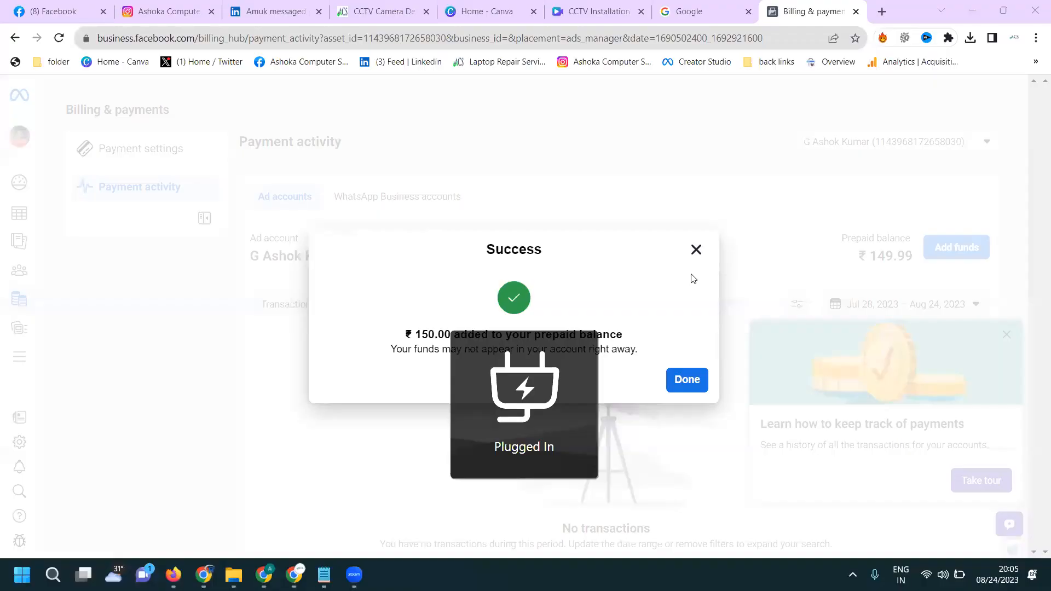
left_click(687, 381)
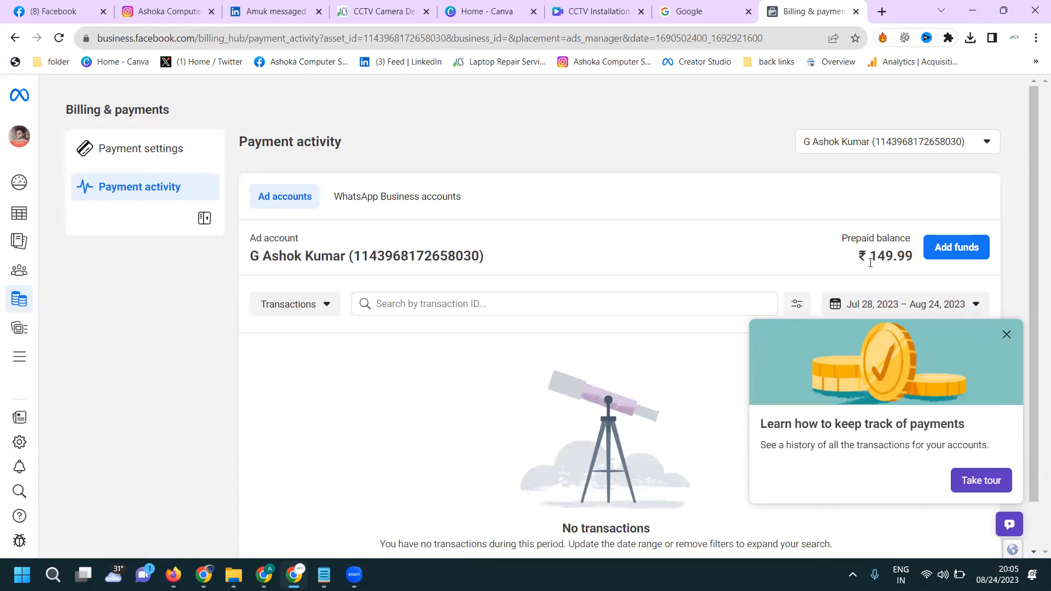
- Go back to the campaigns list and reload it to check the ASC Awareness Campaign's delivery
left_click(26, 215)
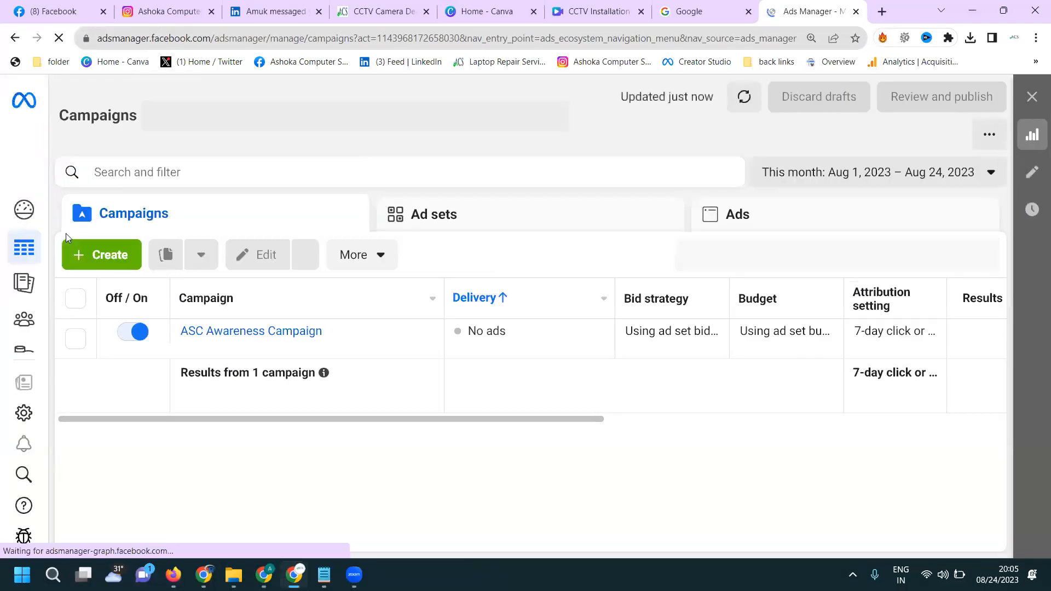
left_click(59, 38)
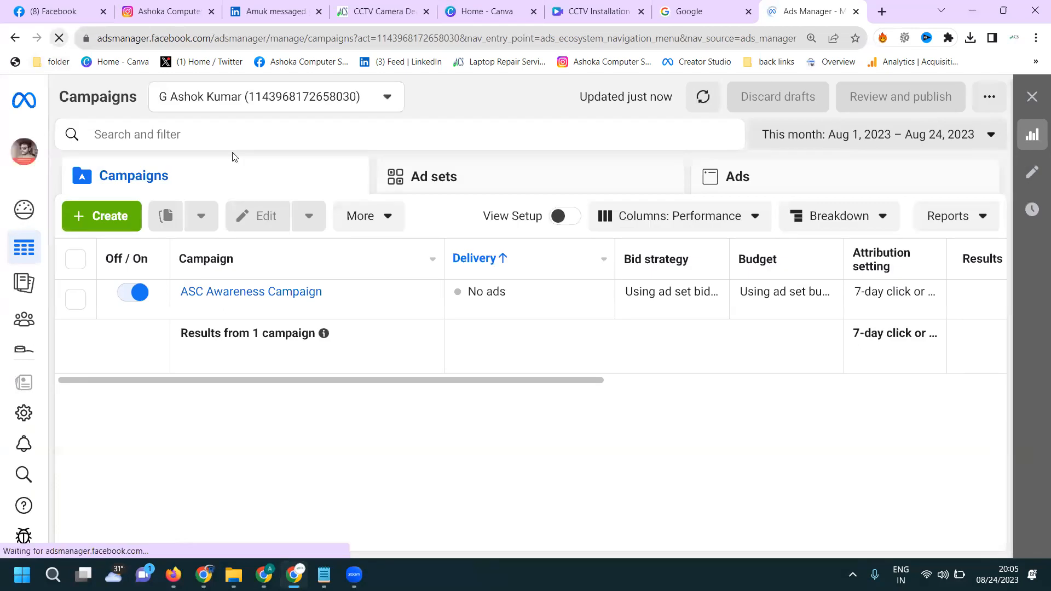
key("ctrl+minus")
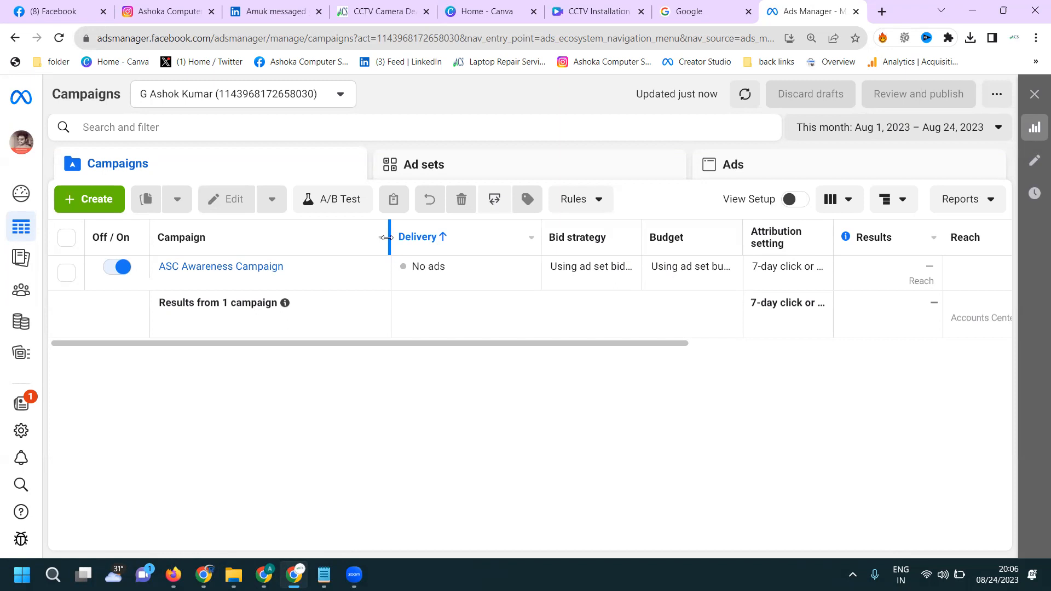
left_click(54, 36)
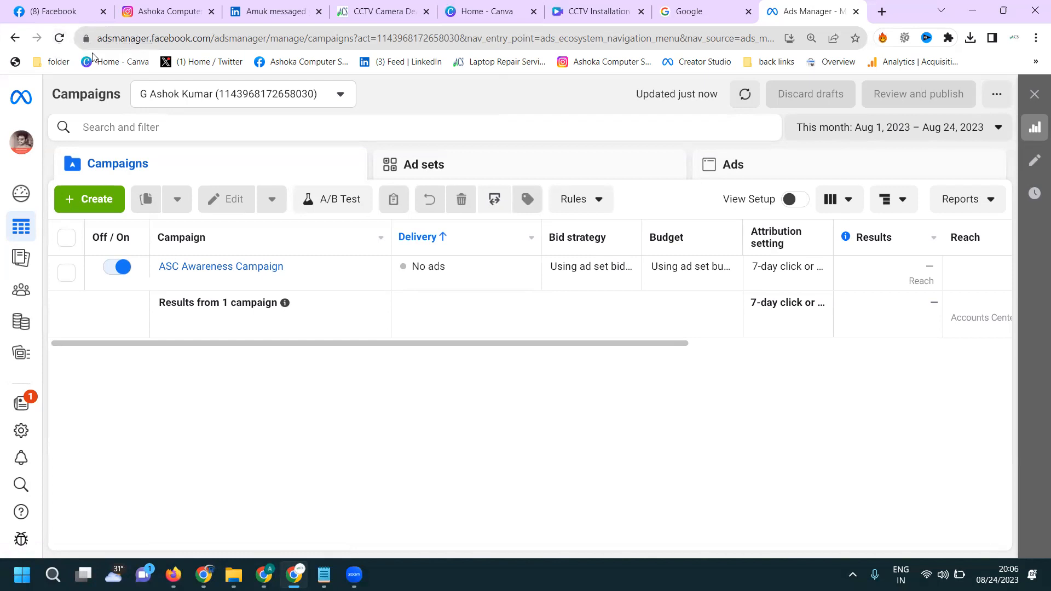
- Reload the company's Instagram reels page to check the CCTV reels' play counts, and return to Ads Manager
left_click(98, 15)
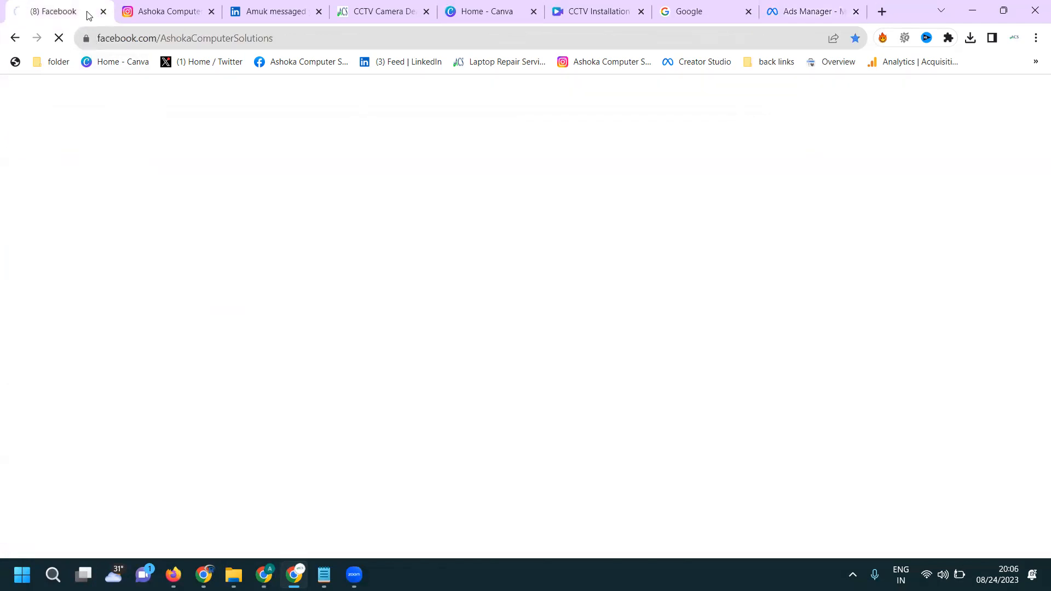
left_click(155, 13)
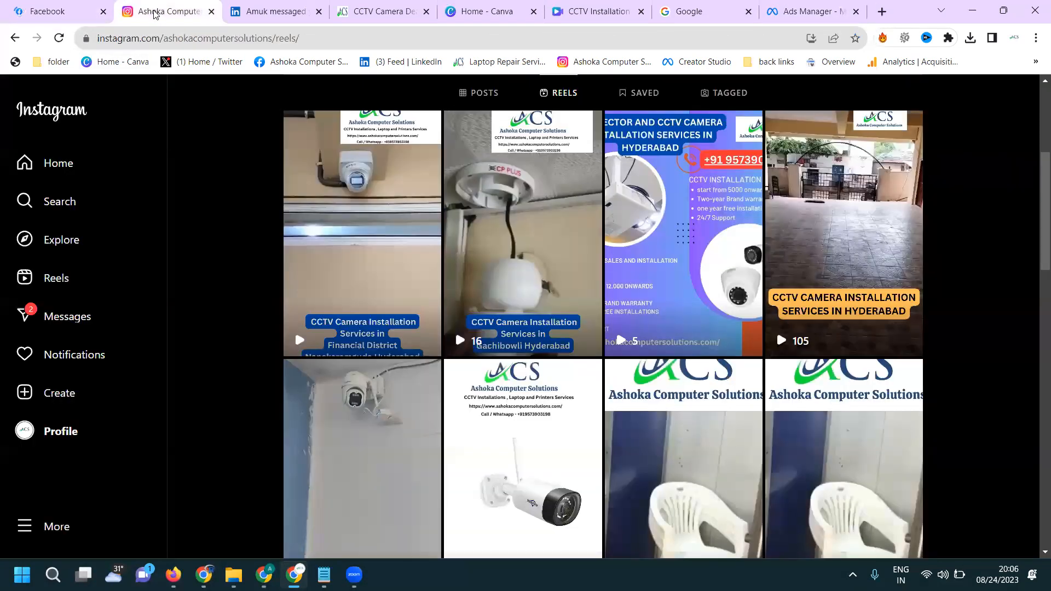
left_click(60, 39)
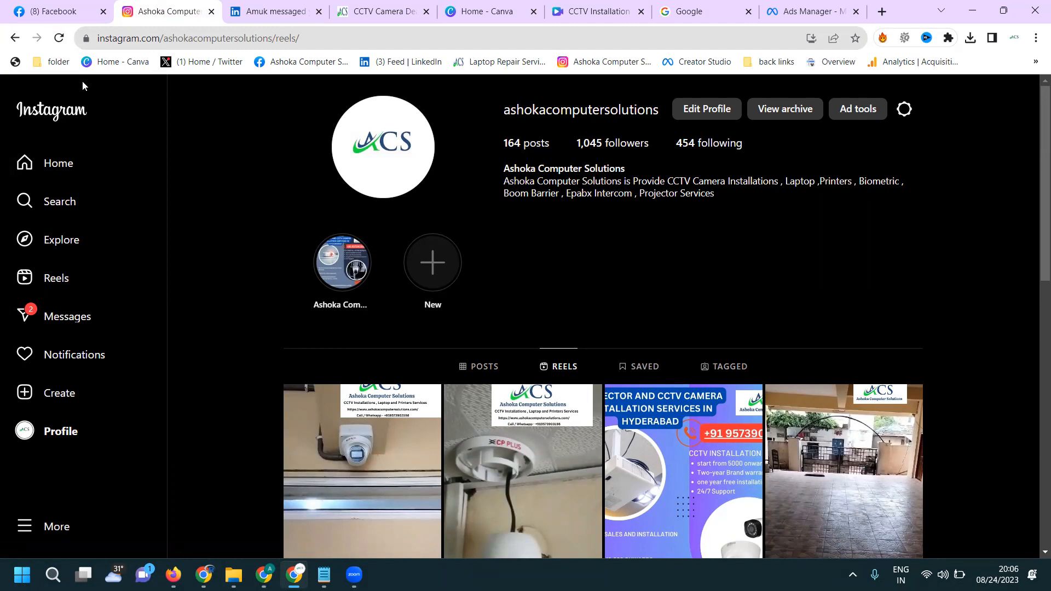
scroll(82, 81, "down", 3)
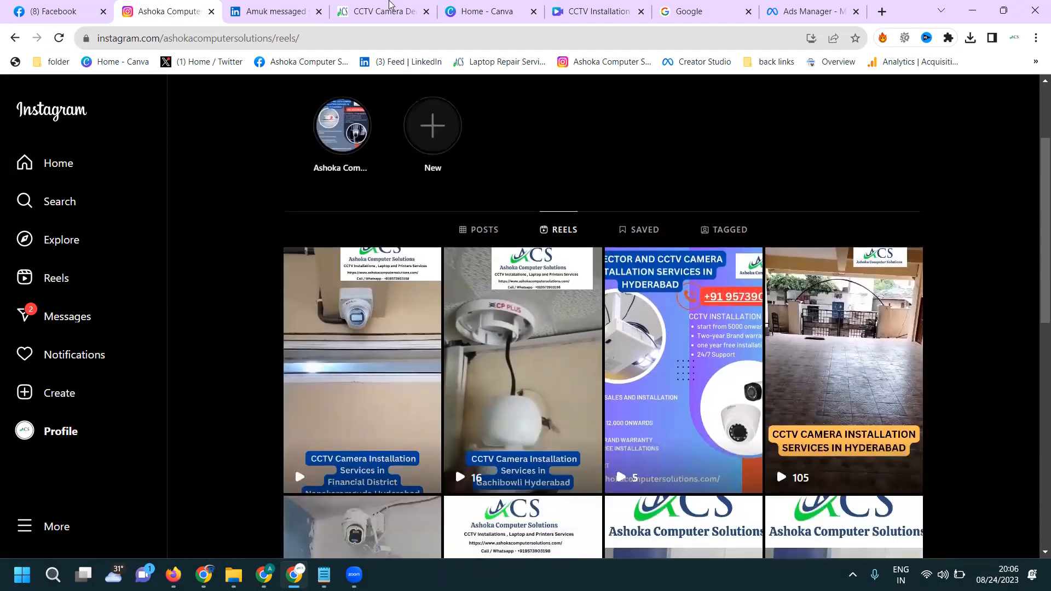
left_click(795, 7)
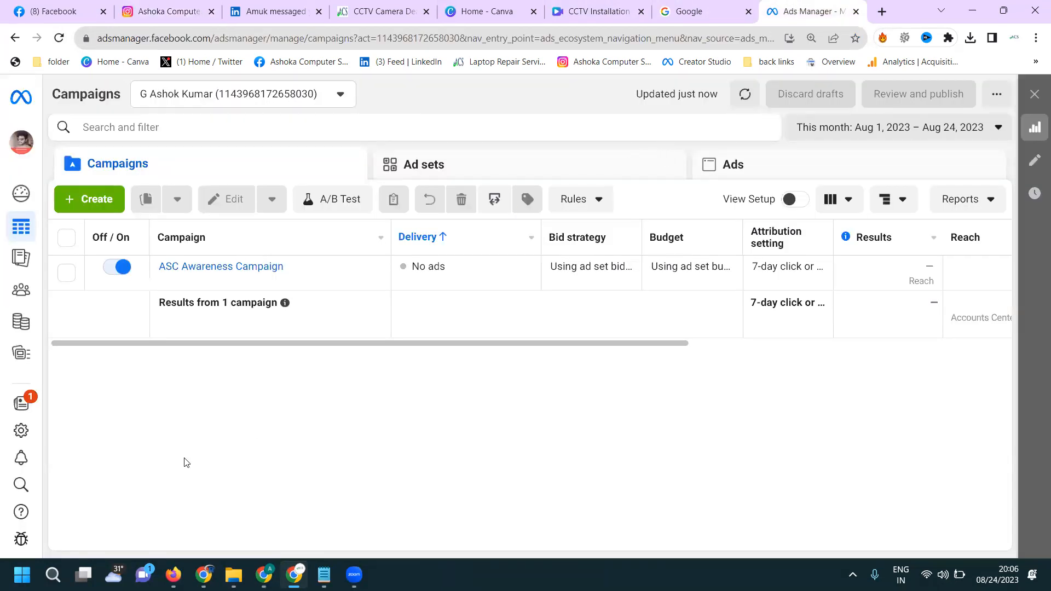
- Switch to the other Chrome window showing the digital marketing YouTube channel's videos page
left_click(207, 573)
left_click(208, 574)
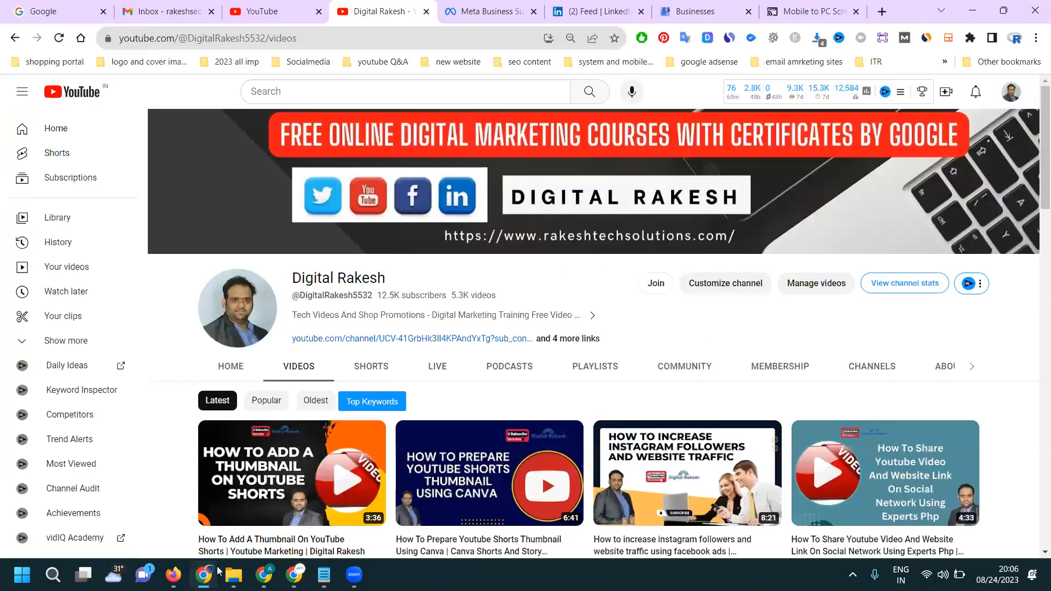